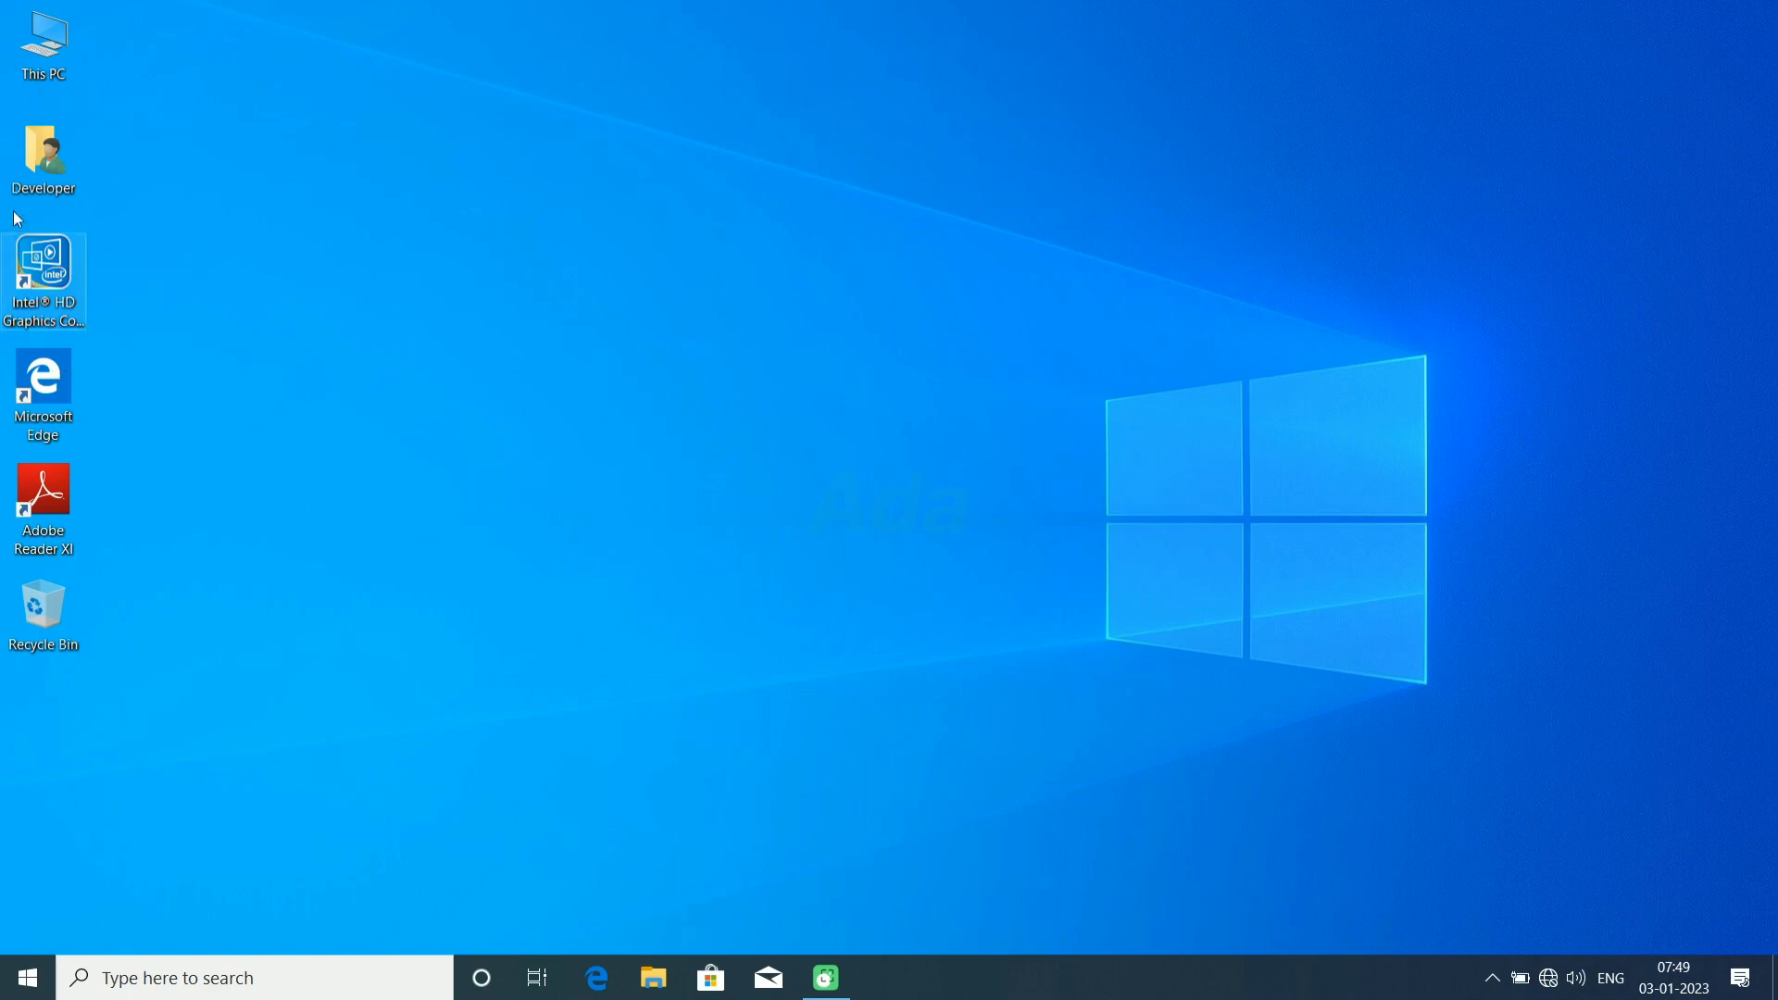
# Step: Examine the Android Studio setup files on Local Disk (D:), including the archives inside the SDK_Files folder
pyautogui.doubleClick(49, 33)
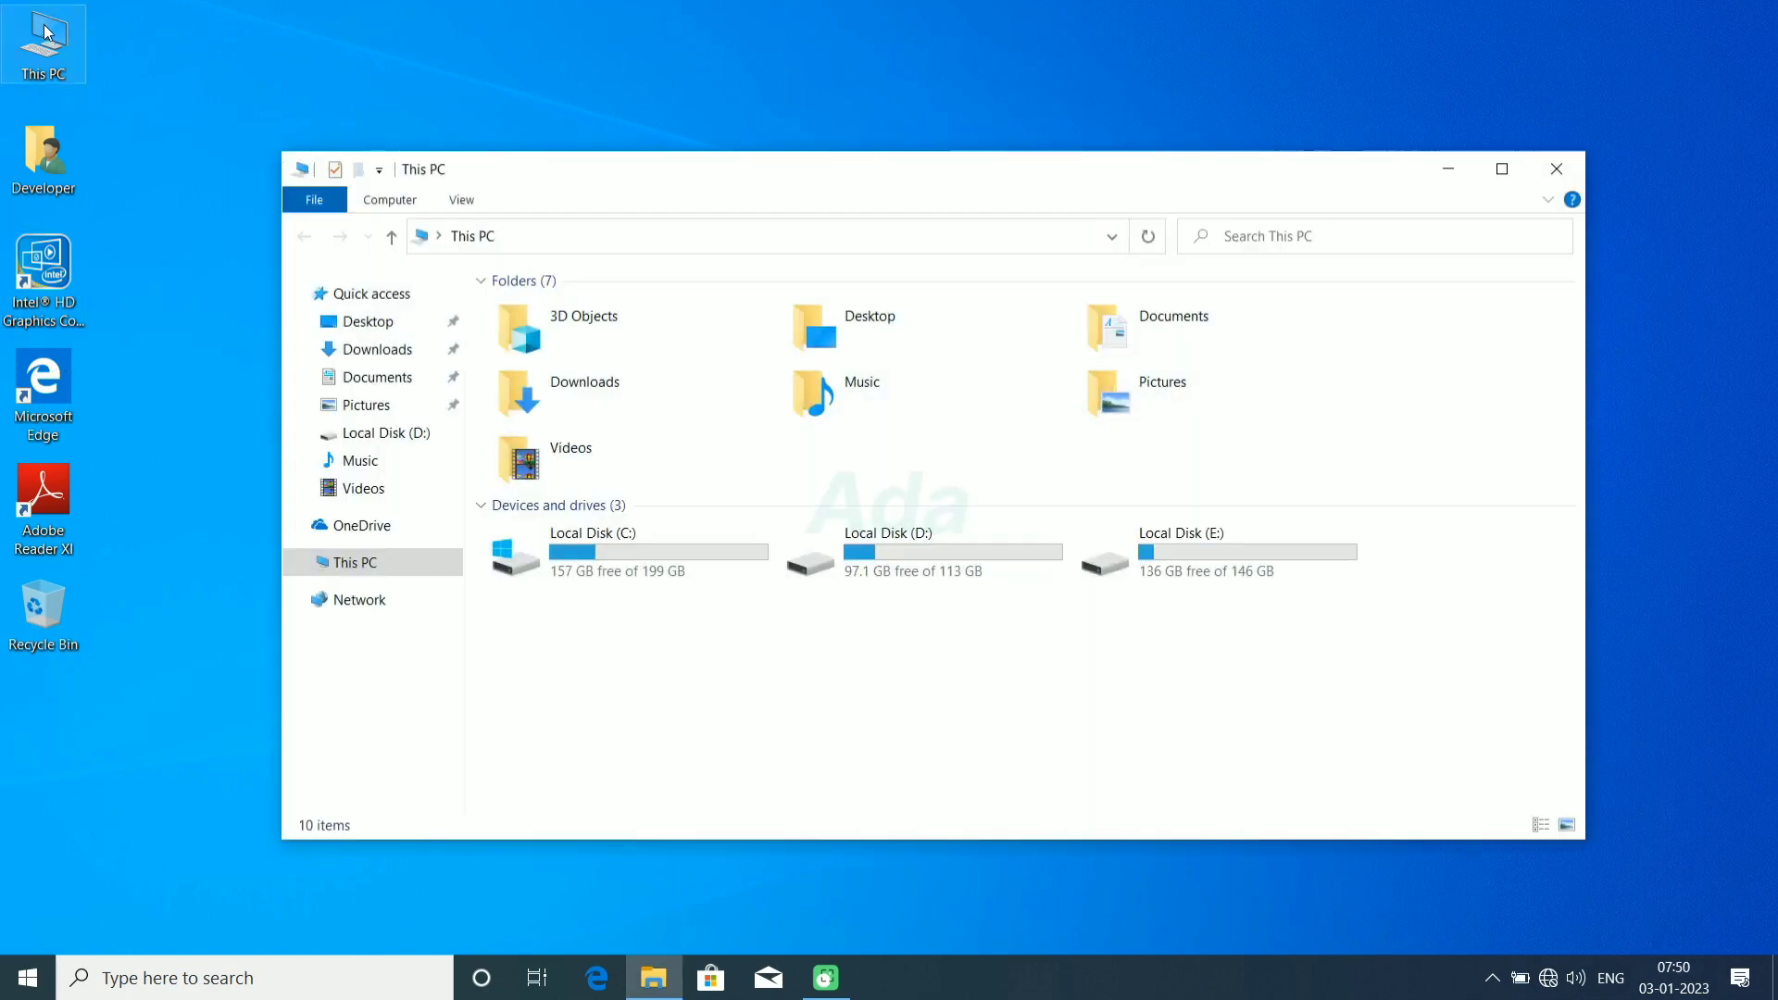
pyautogui.doubleClick(867, 549)
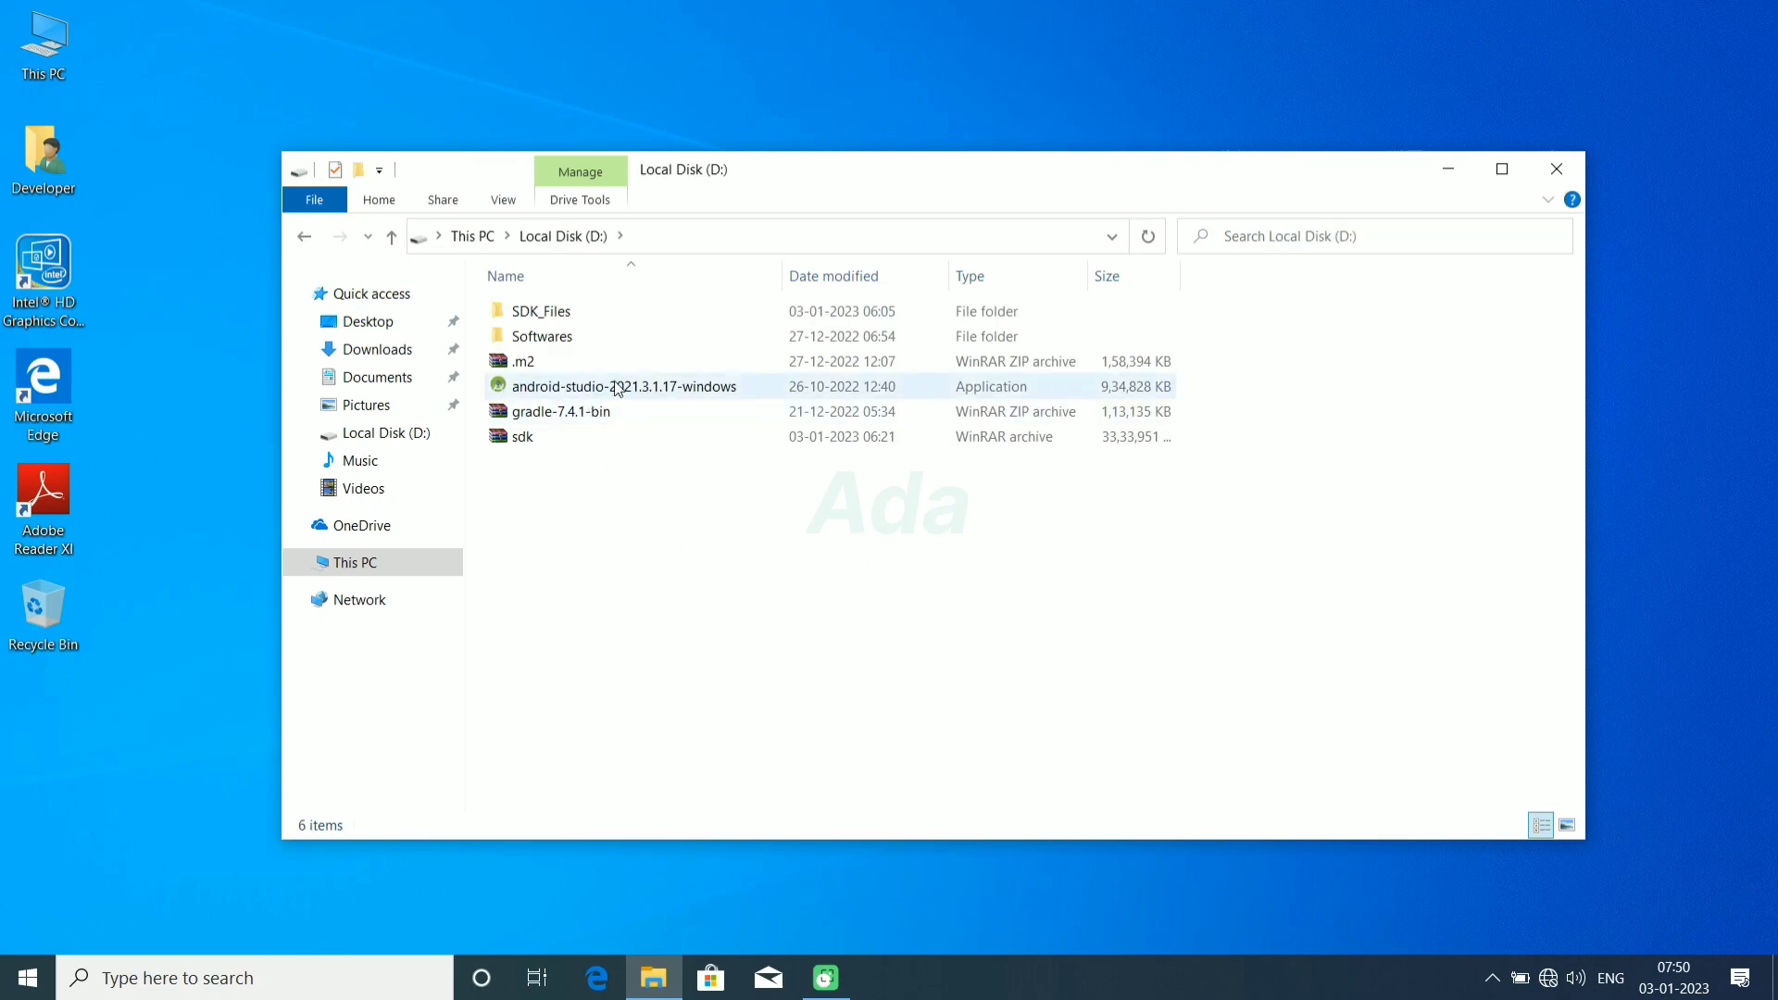
pyautogui.click(562, 367)
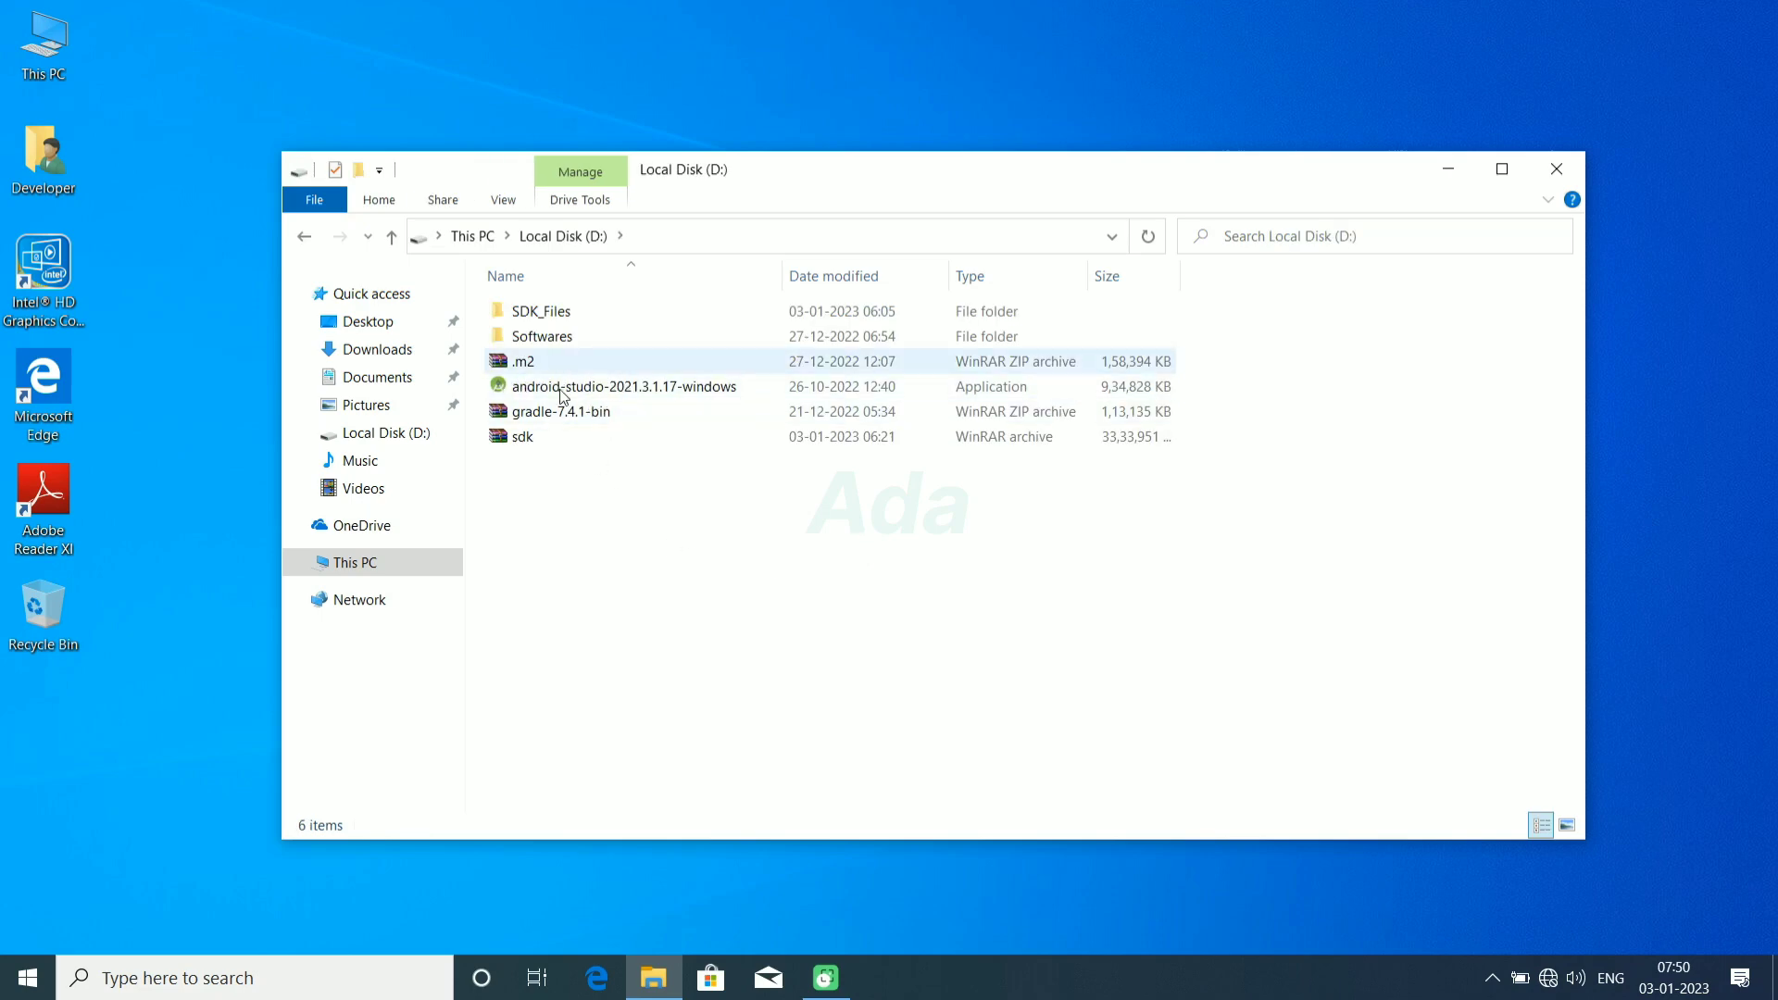
pyautogui.click(559, 412)
pyautogui.click(560, 398)
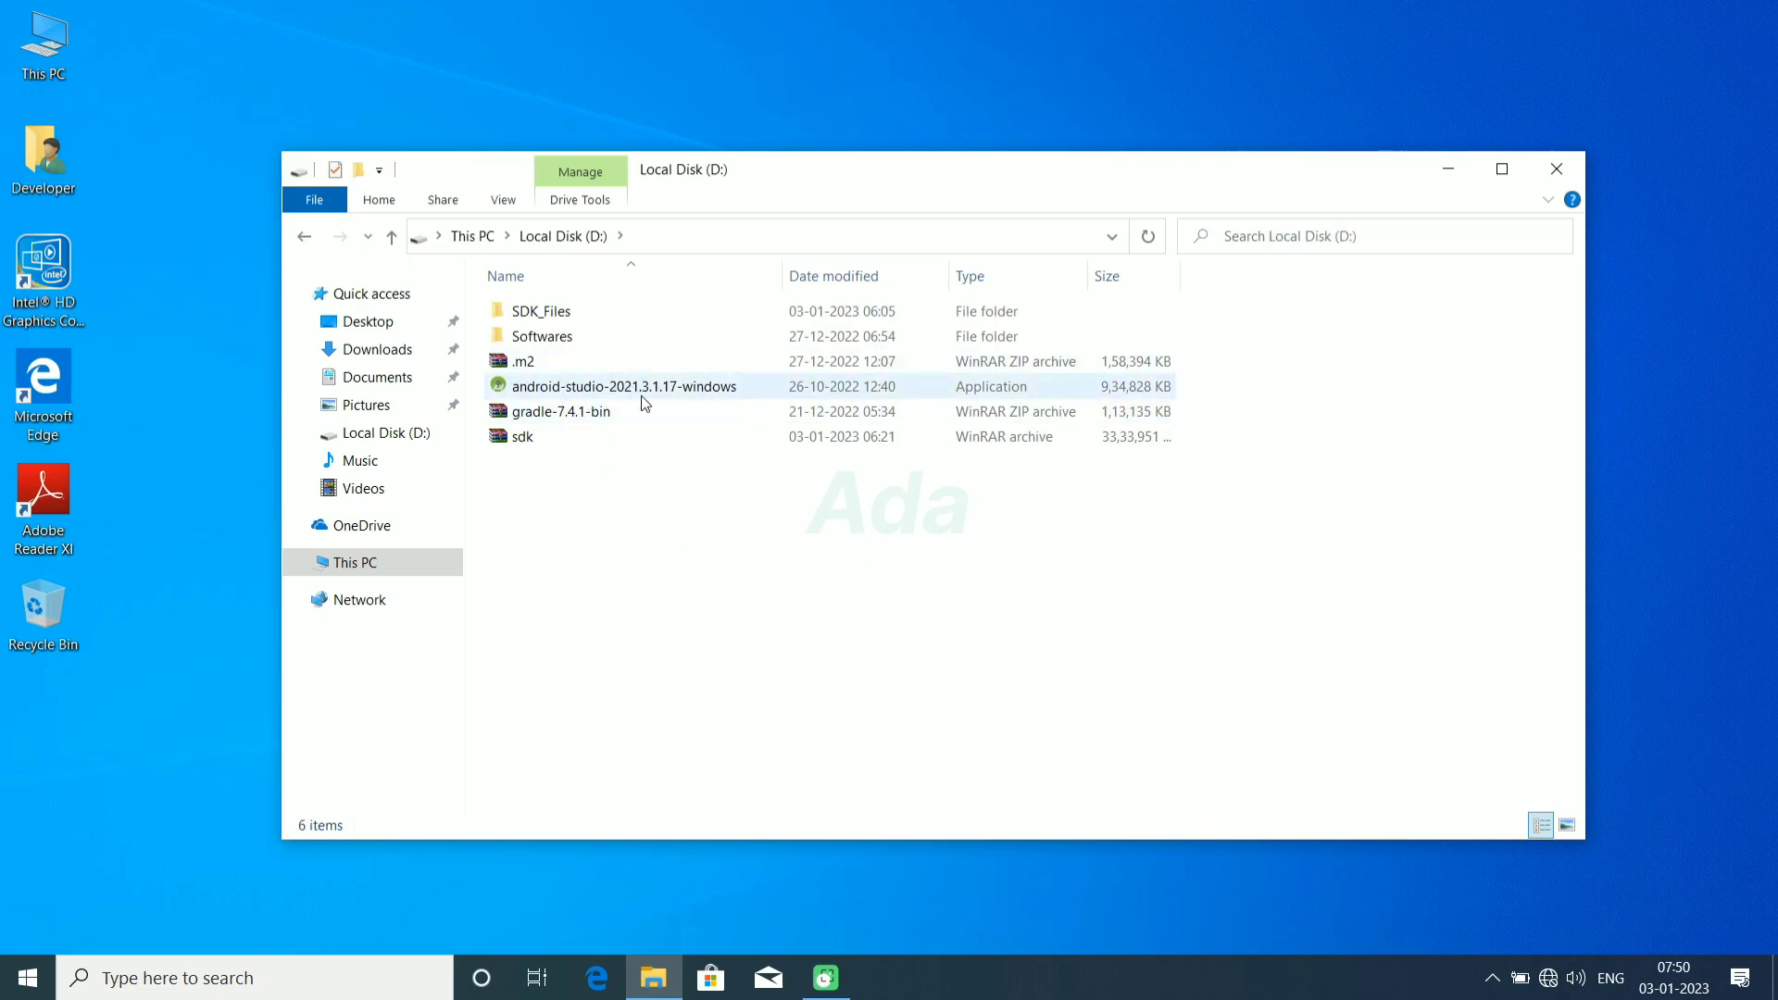
pyautogui.click(532, 443)
pyautogui.doubleClick(555, 312)
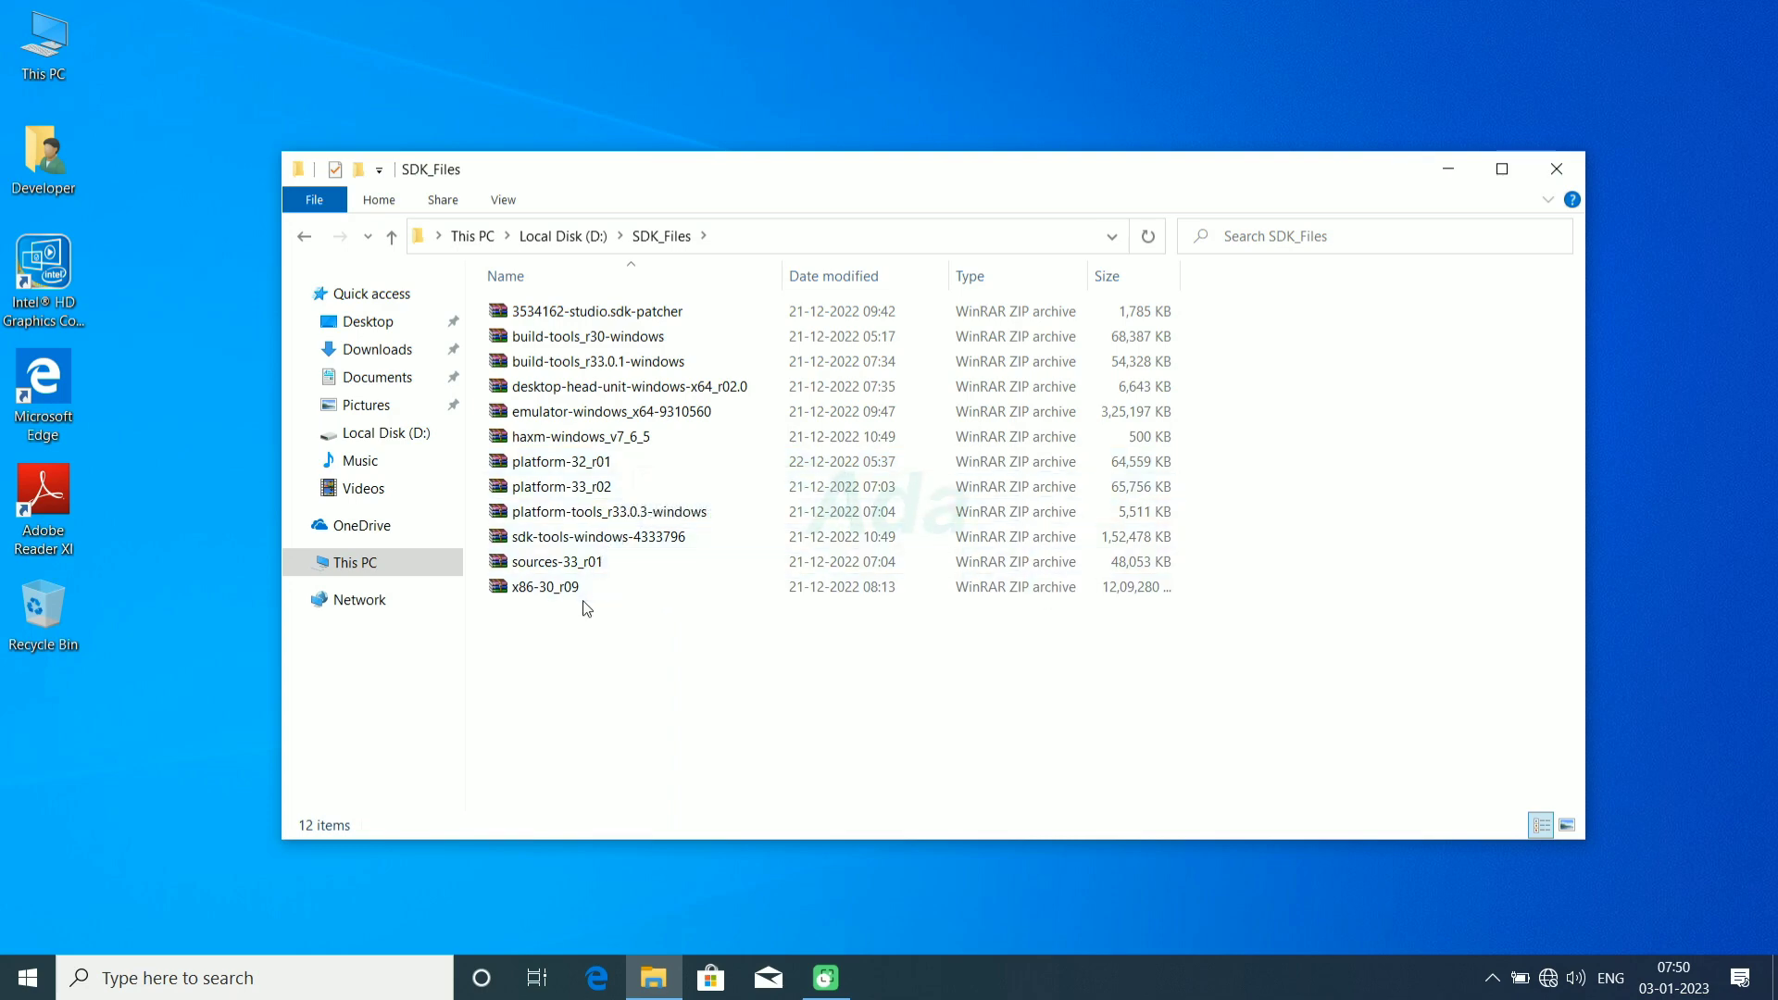
pyautogui.click(576, 233)
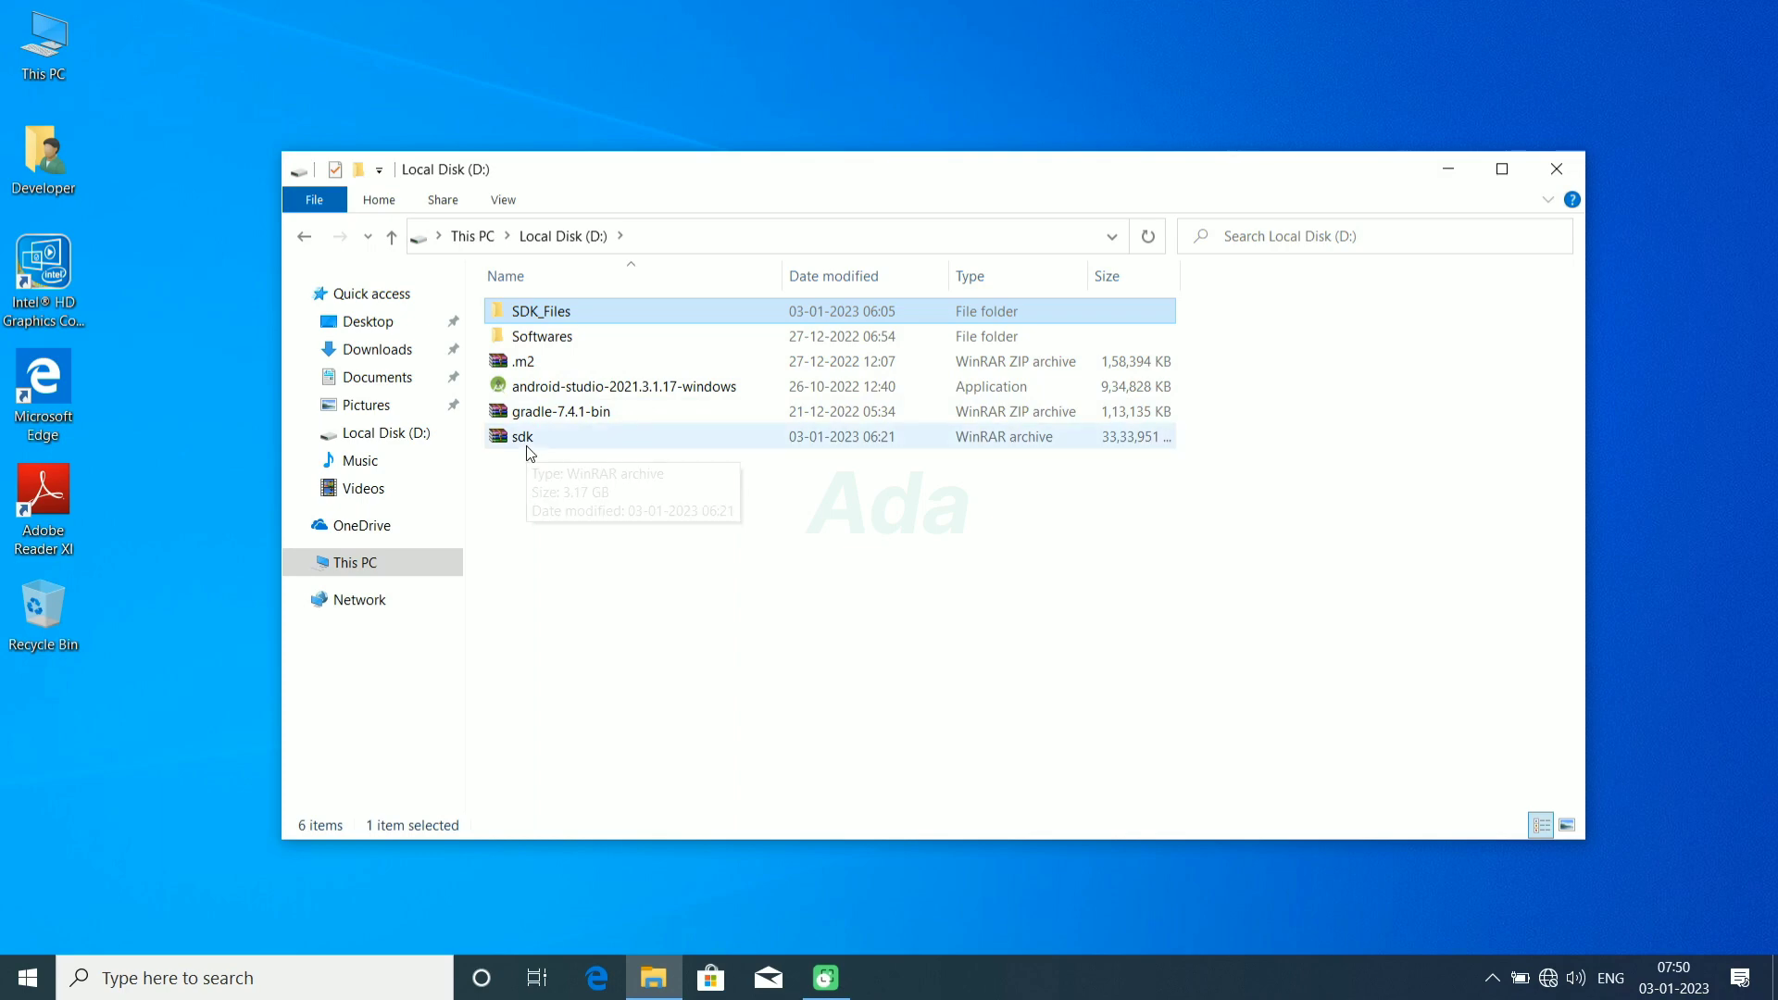
# Step: In a second File Explorer window, examine the contents of the sdk and gradle folders on Local Disk (E:)
pyautogui.doubleClick(43, 42)
pyautogui.doubleClick(1151, 606)
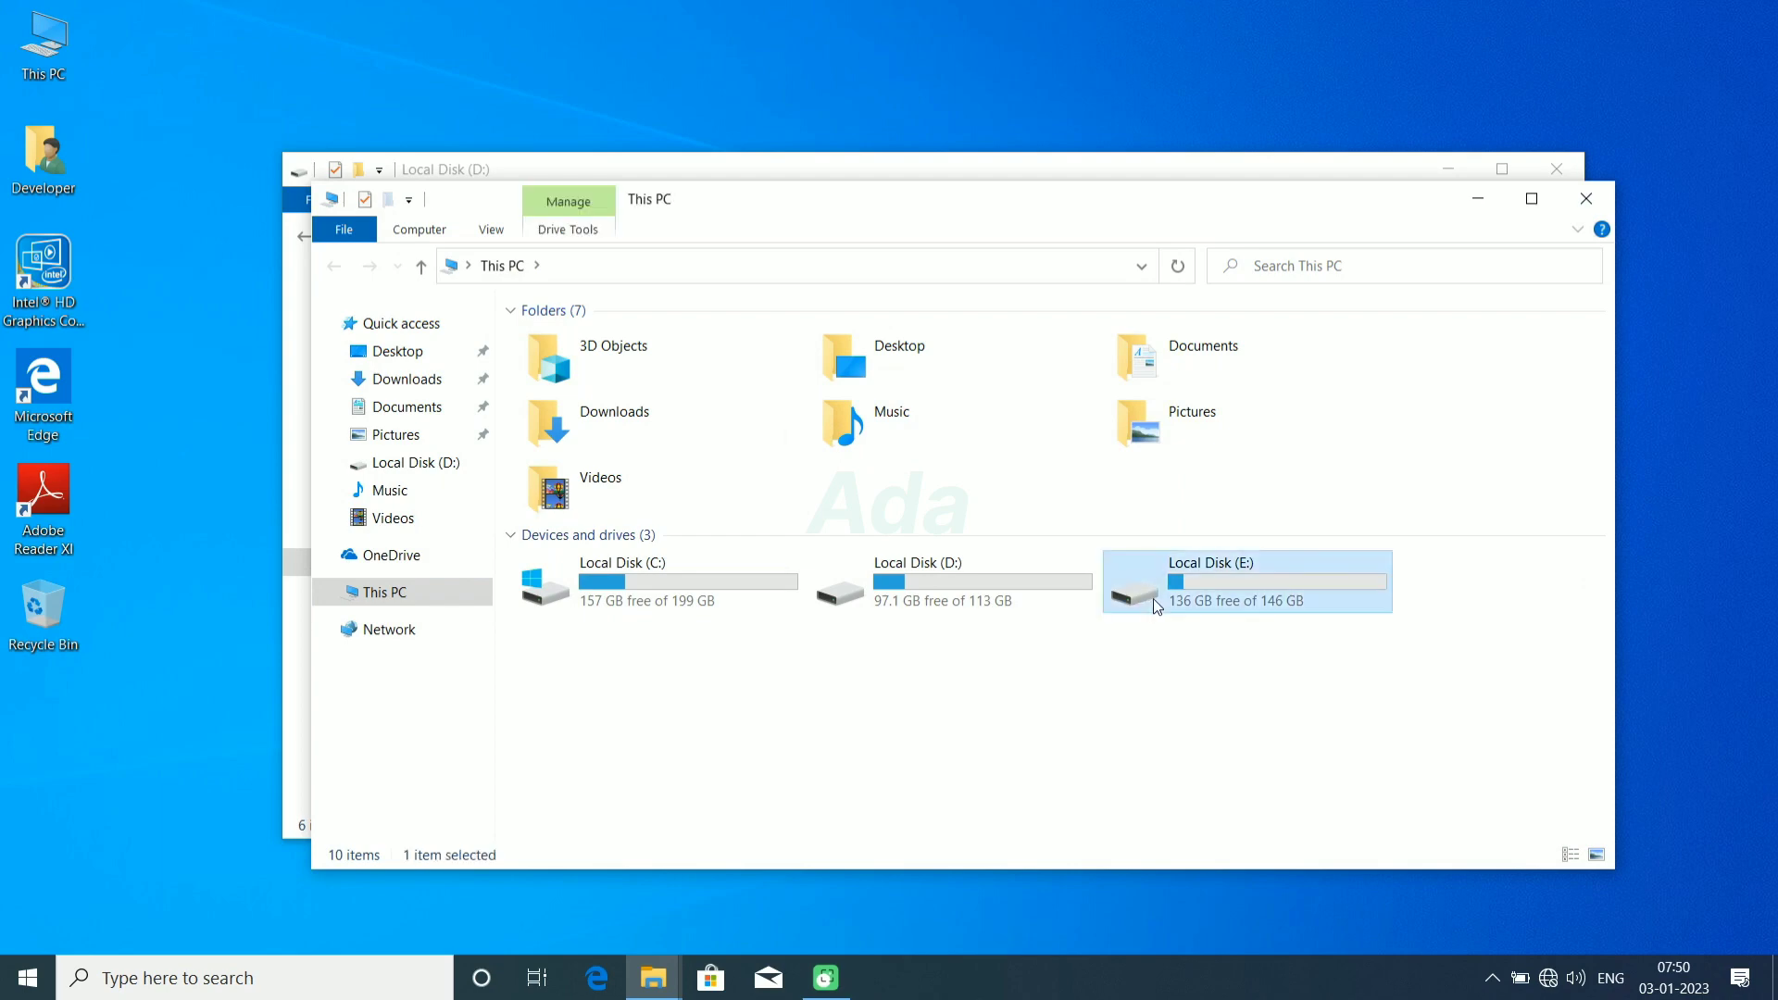
pyautogui.doubleClick(615, 370)
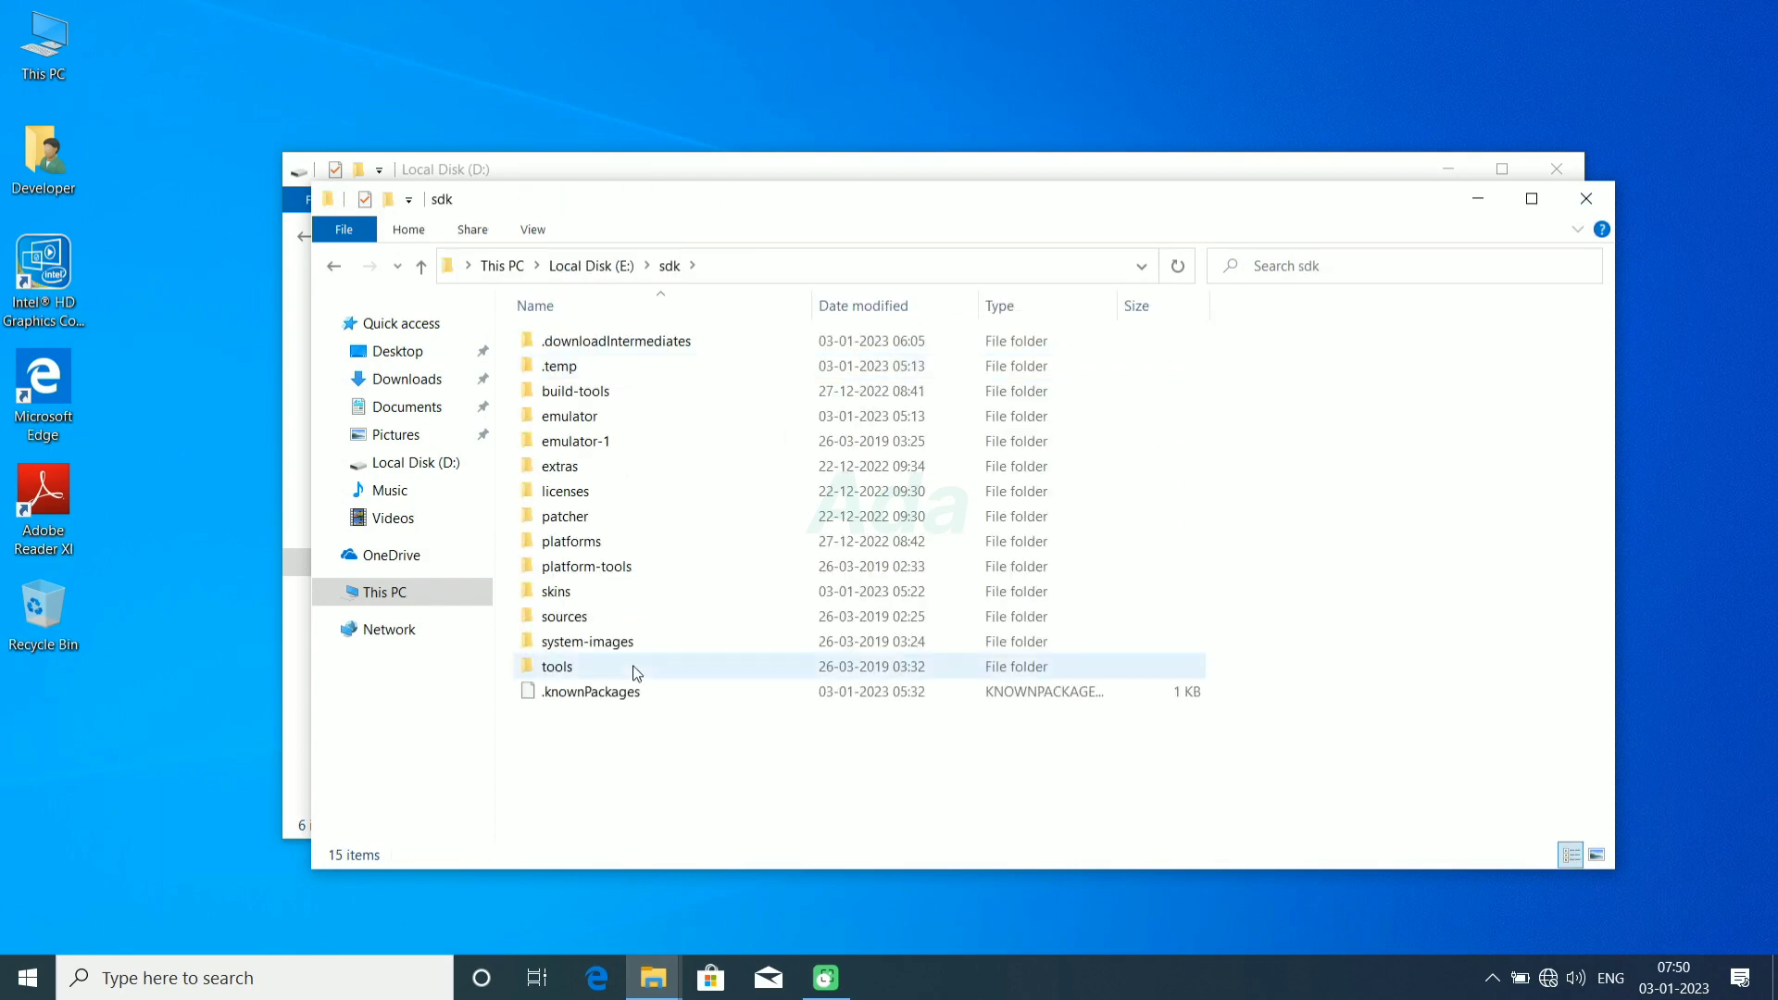
pyautogui.moveTo(765, 214); pyautogui.dragTo(1100, 96)
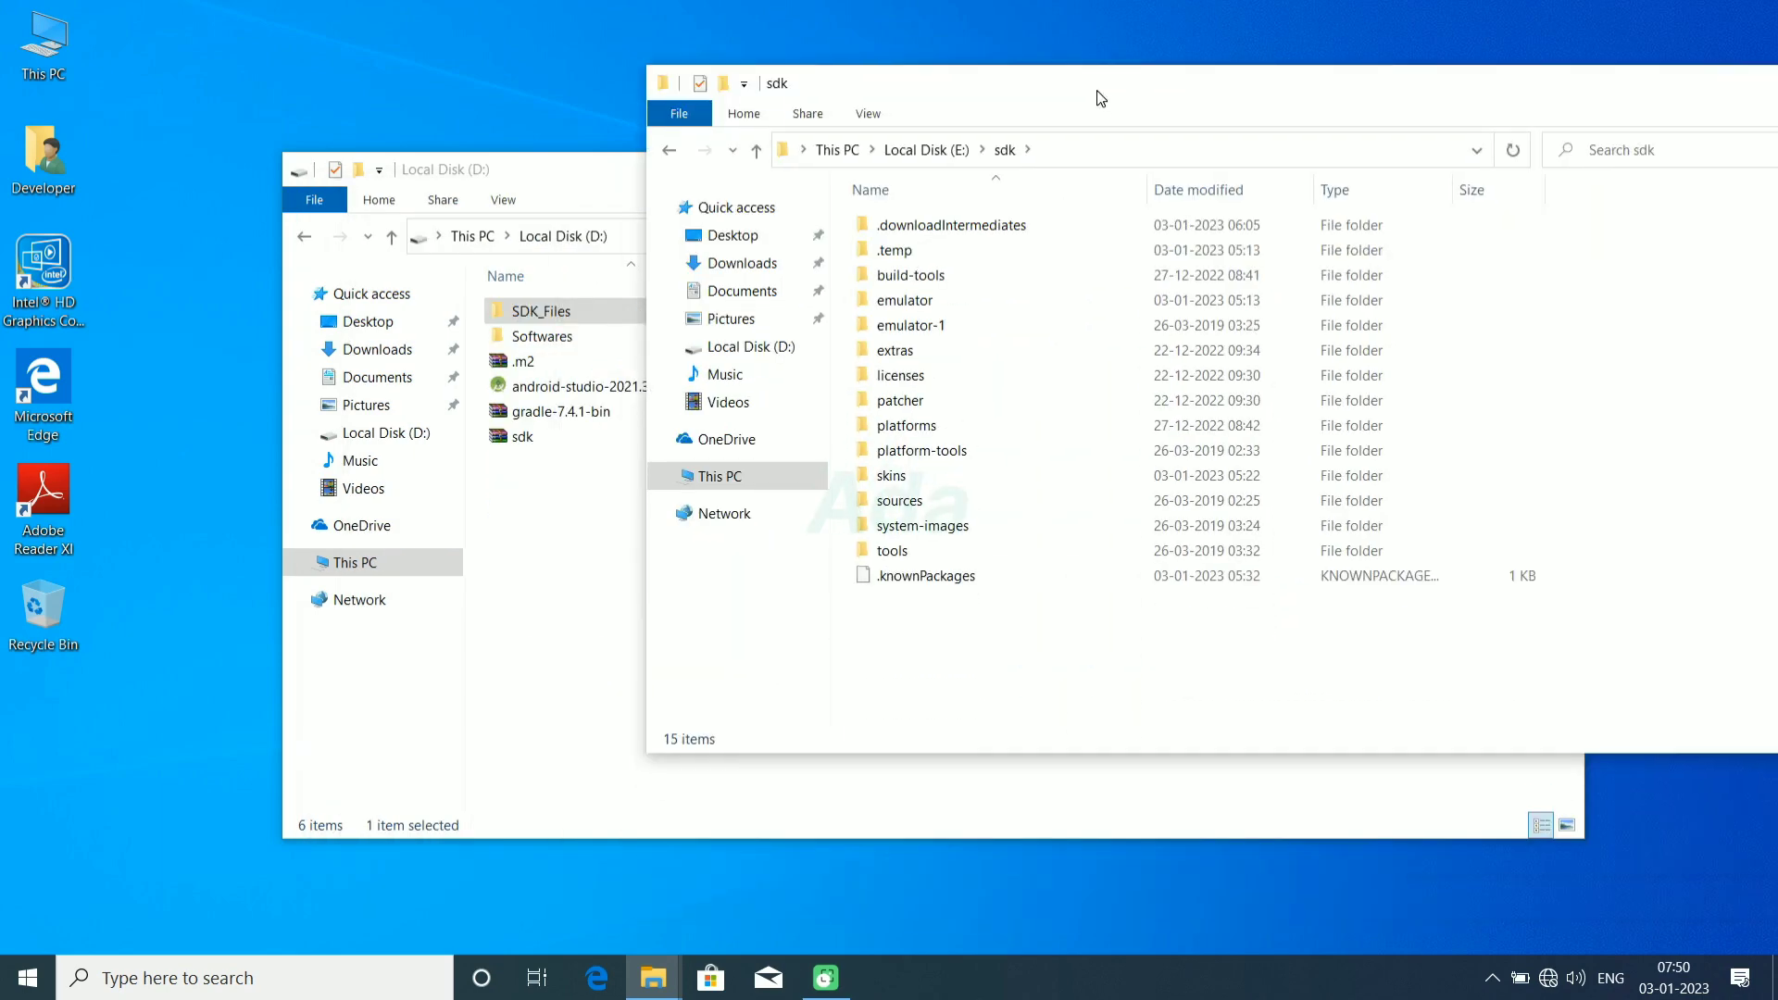
pyautogui.click(949, 151)
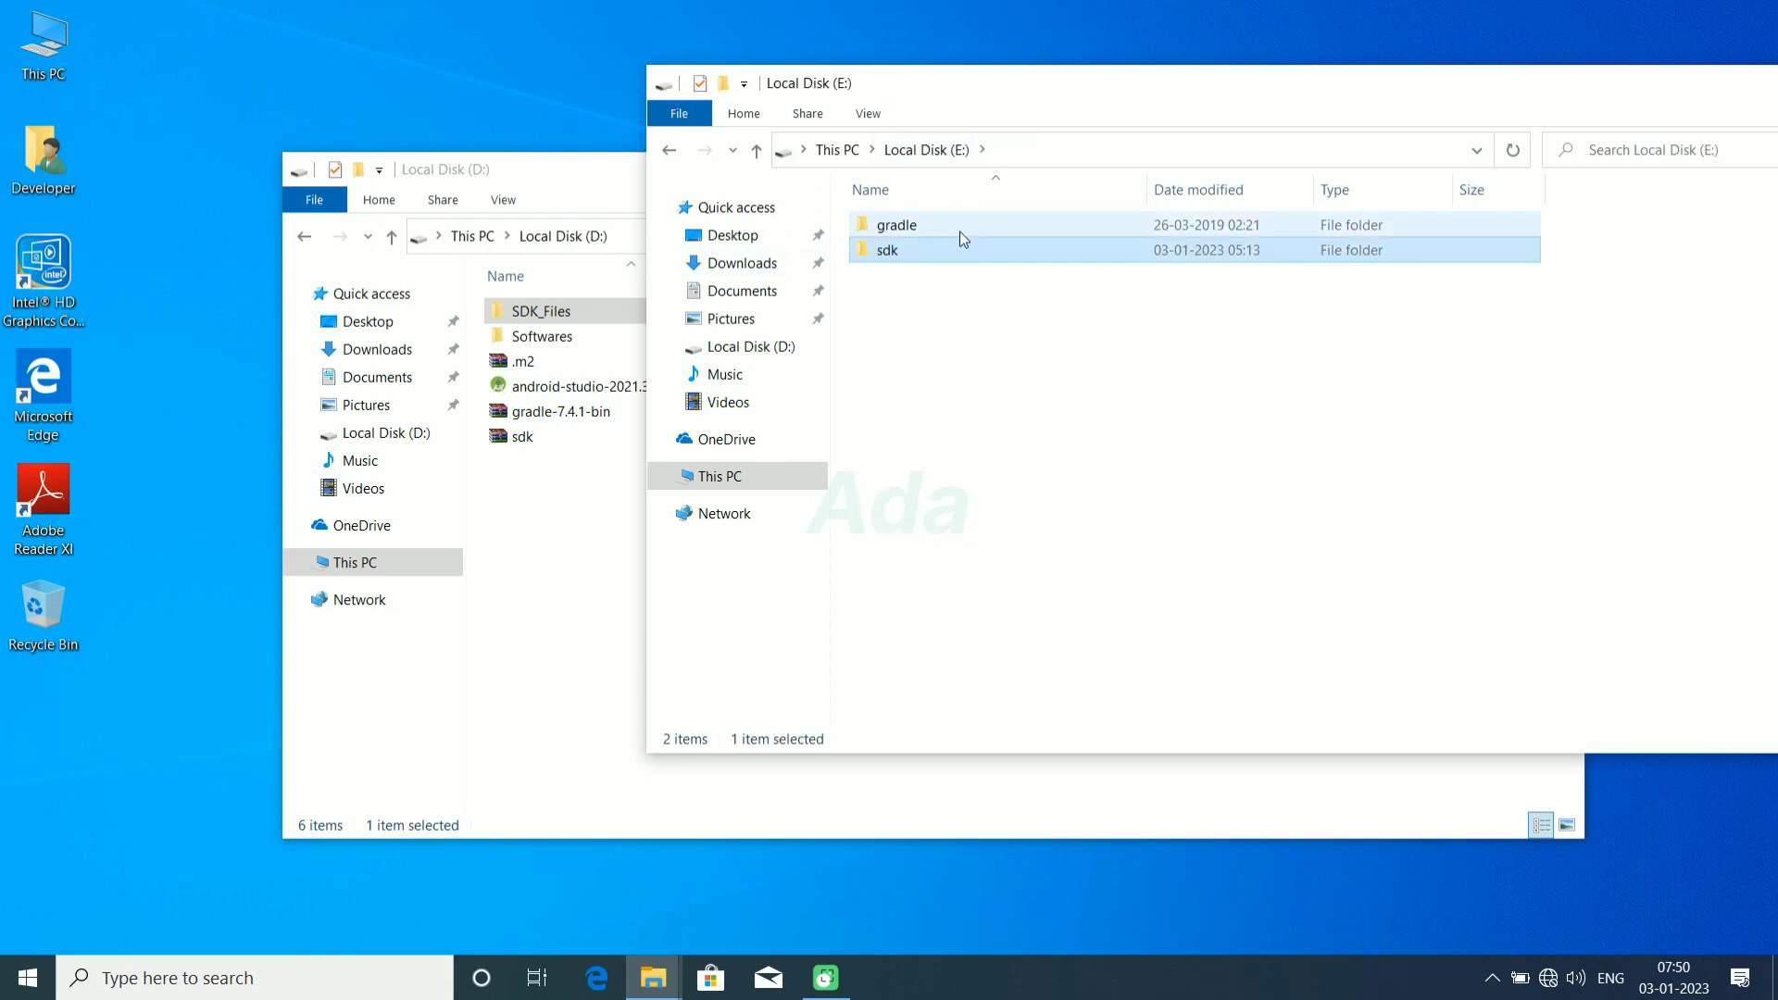
pyautogui.doubleClick(958, 231)
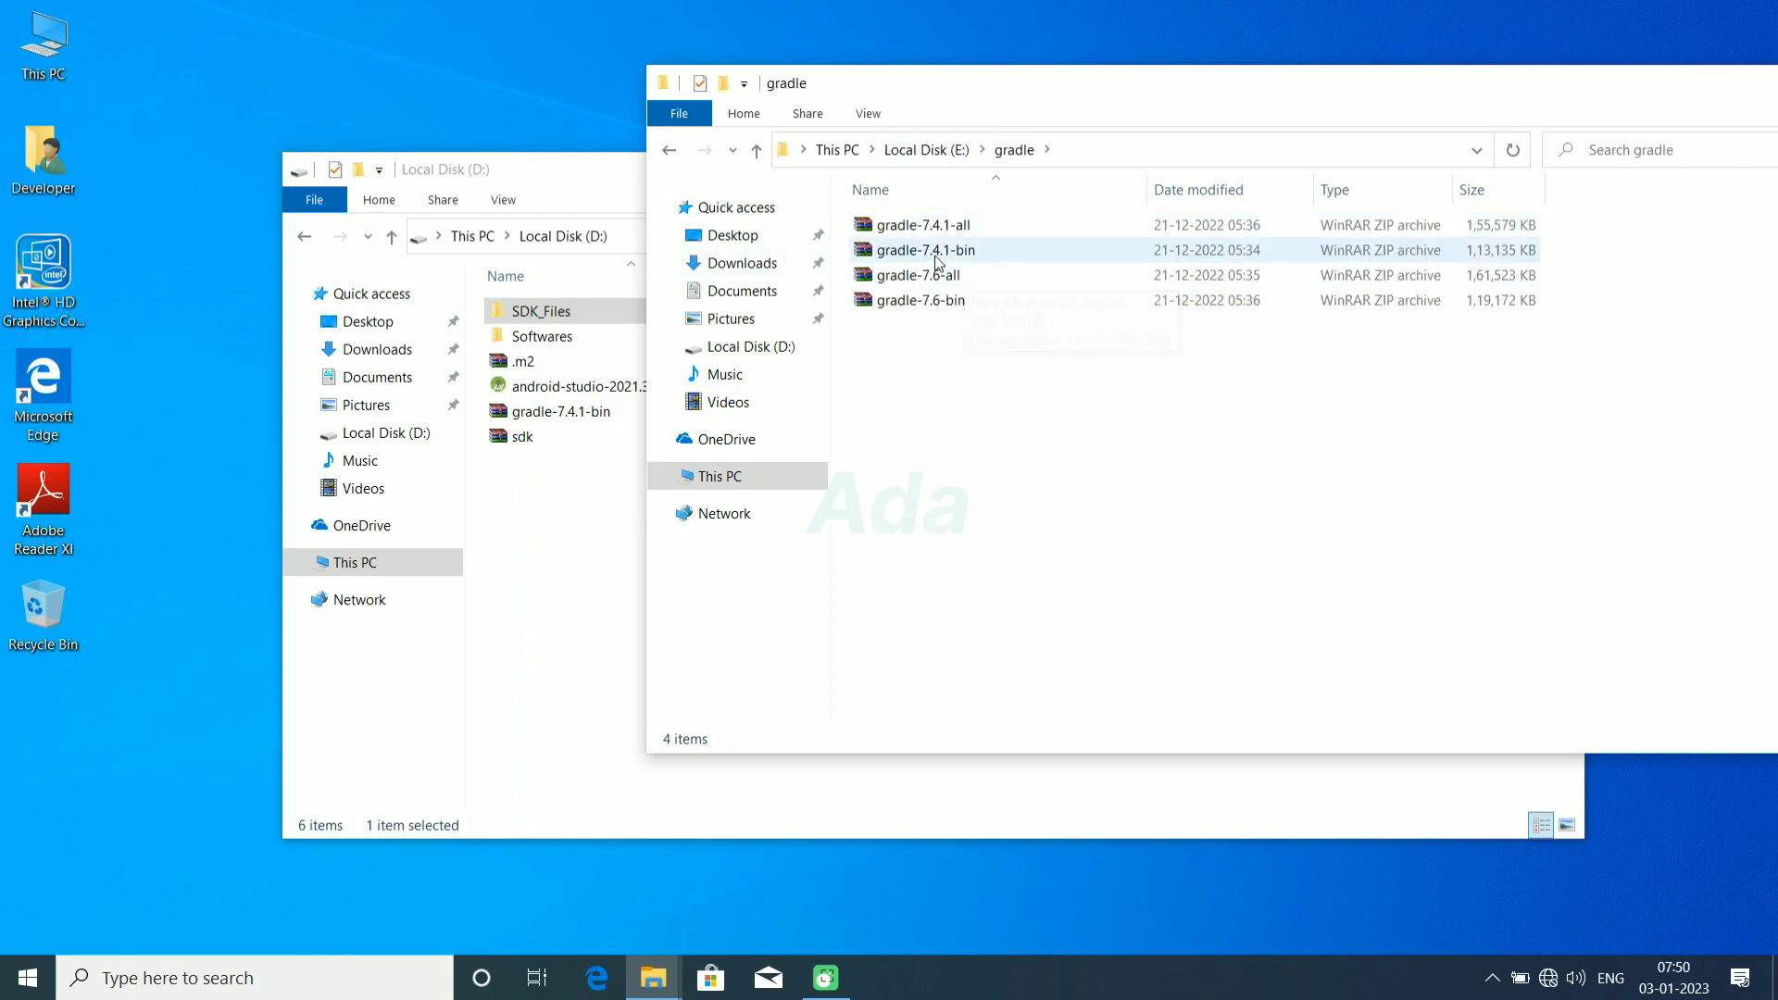
pyautogui.click(938, 263)
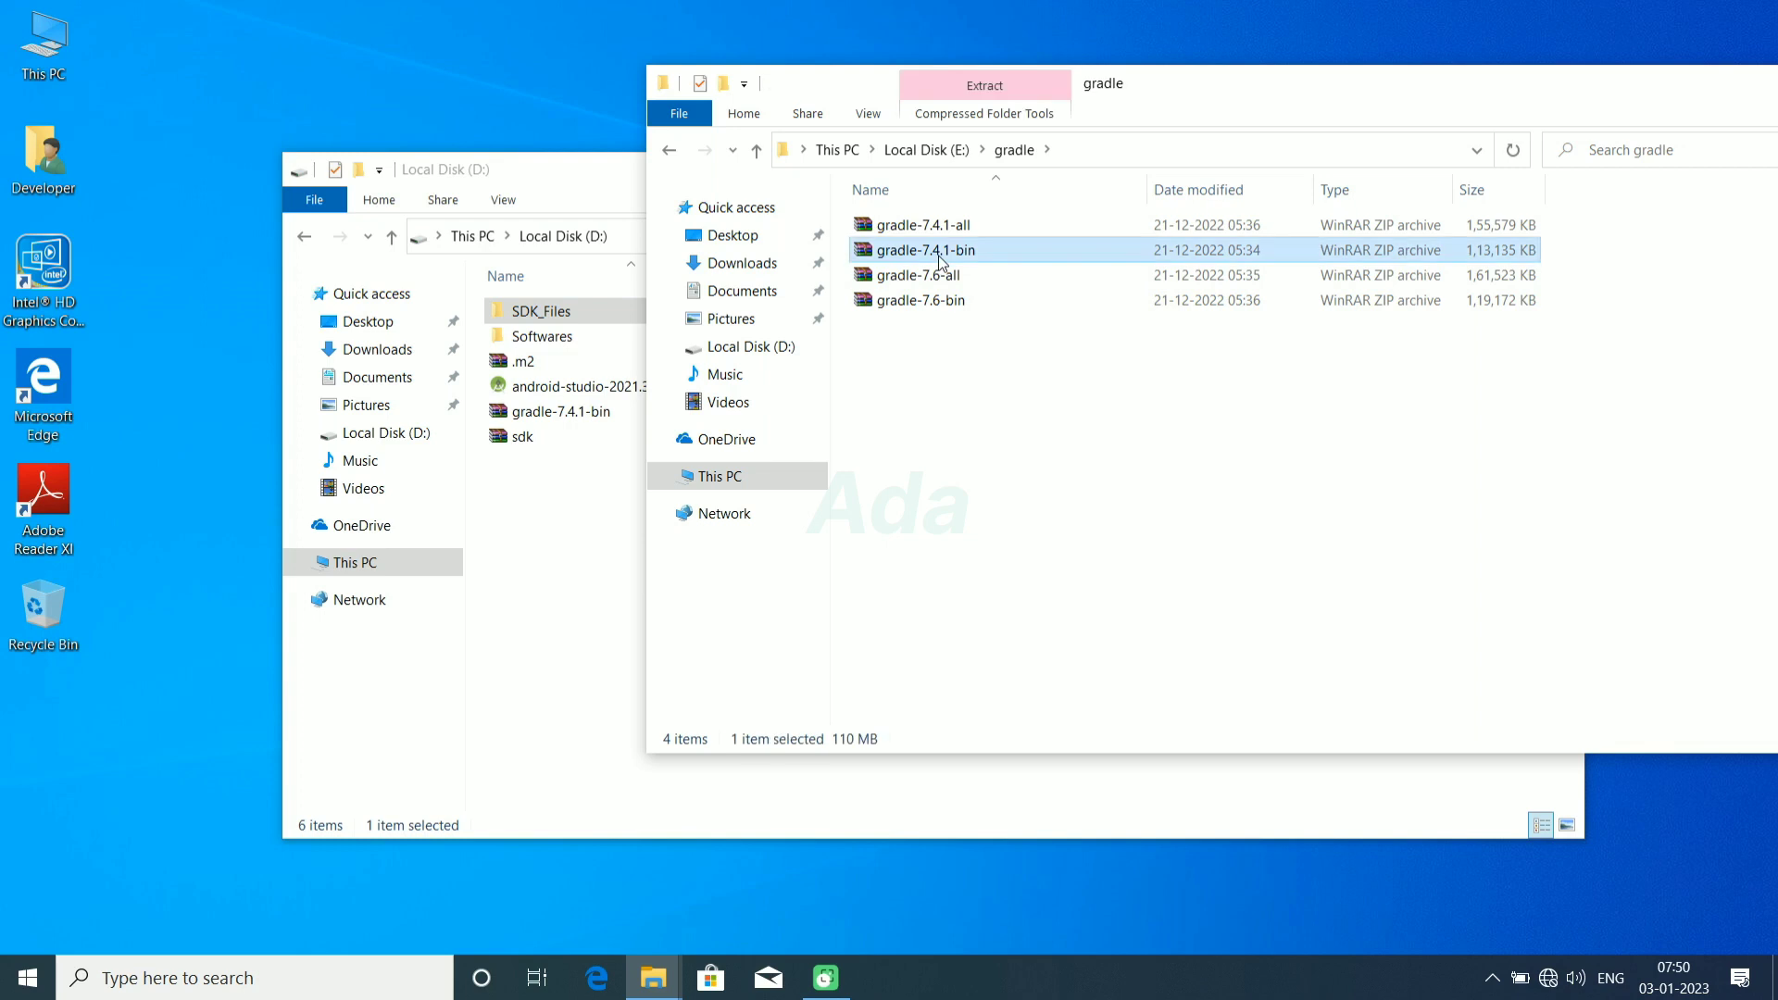
pyautogui.click(935, 151)
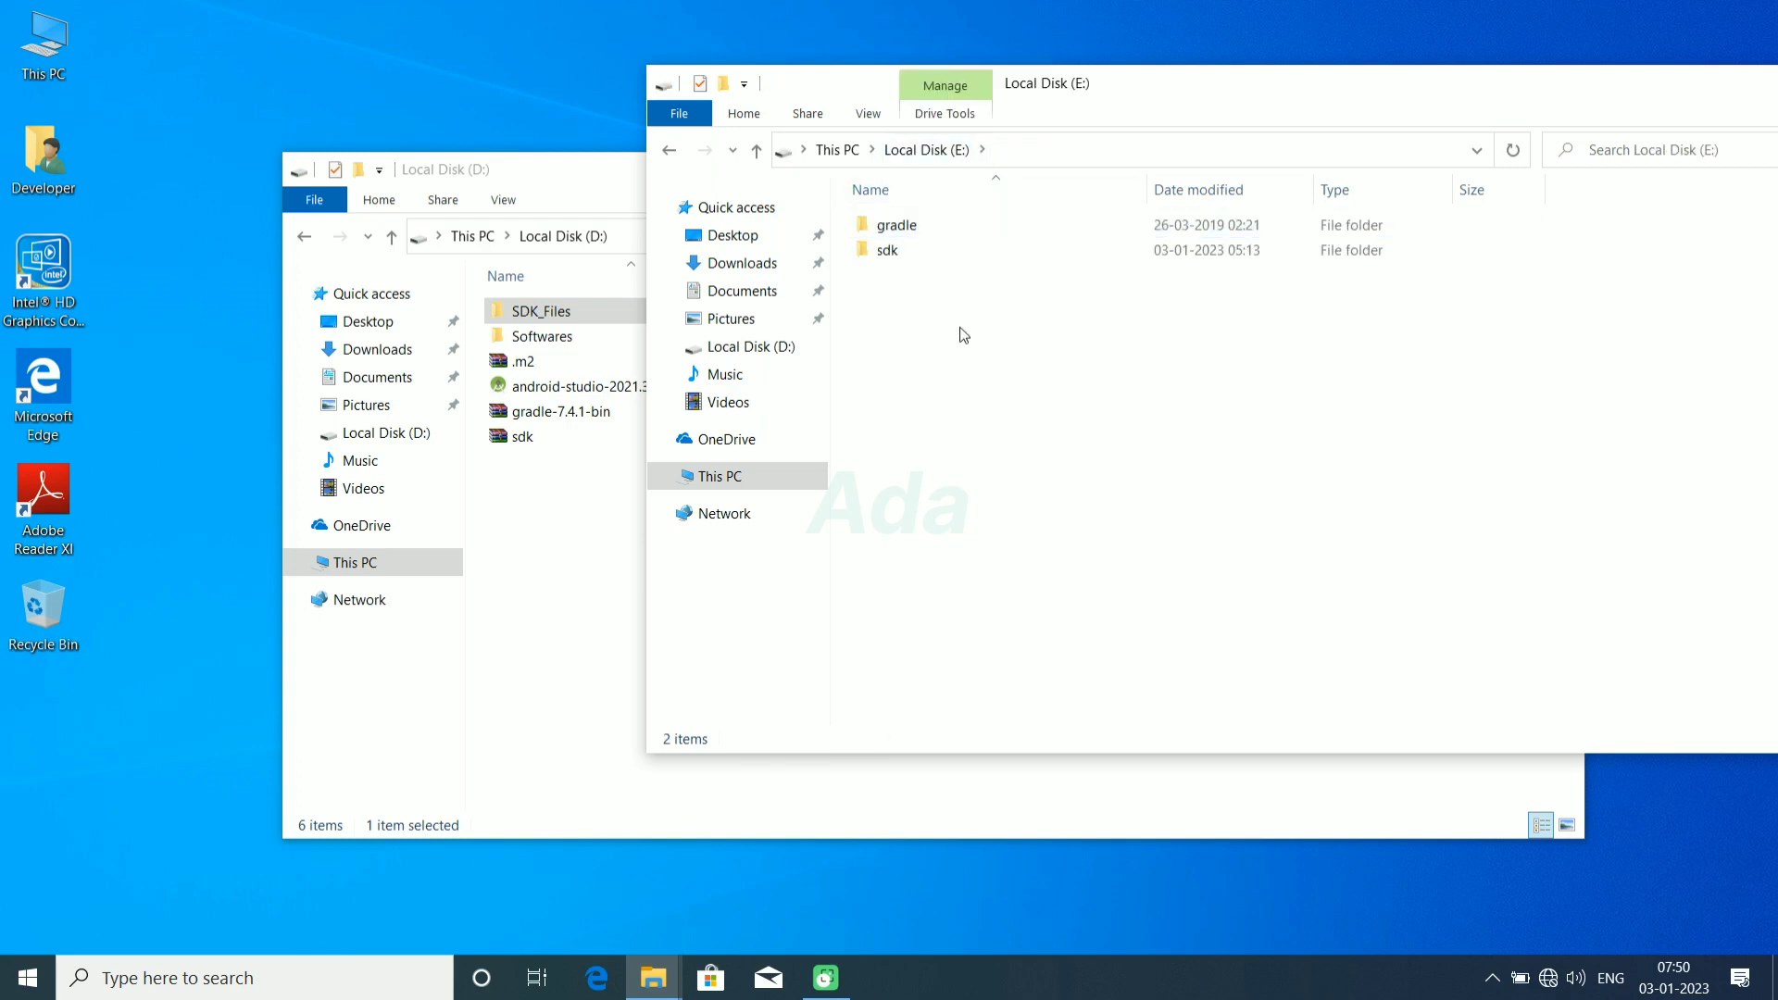
pyautogui.doubleClick(936, 252)
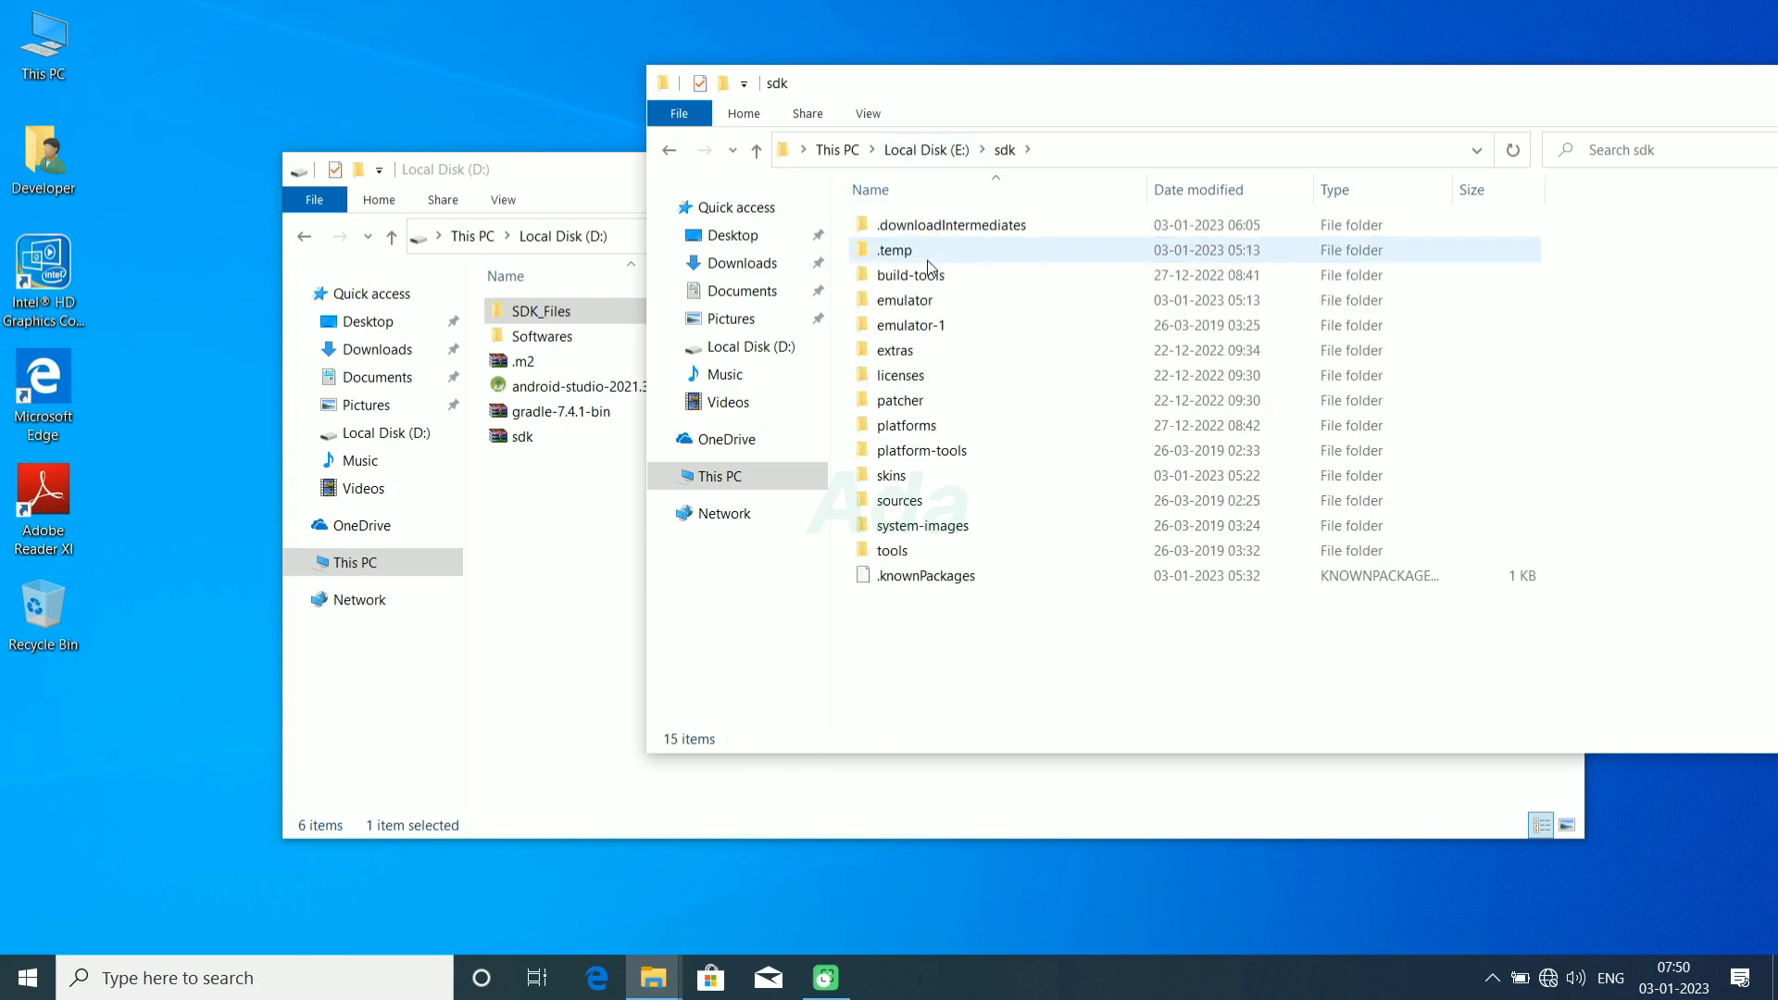
pyautogui.click(917, 150)
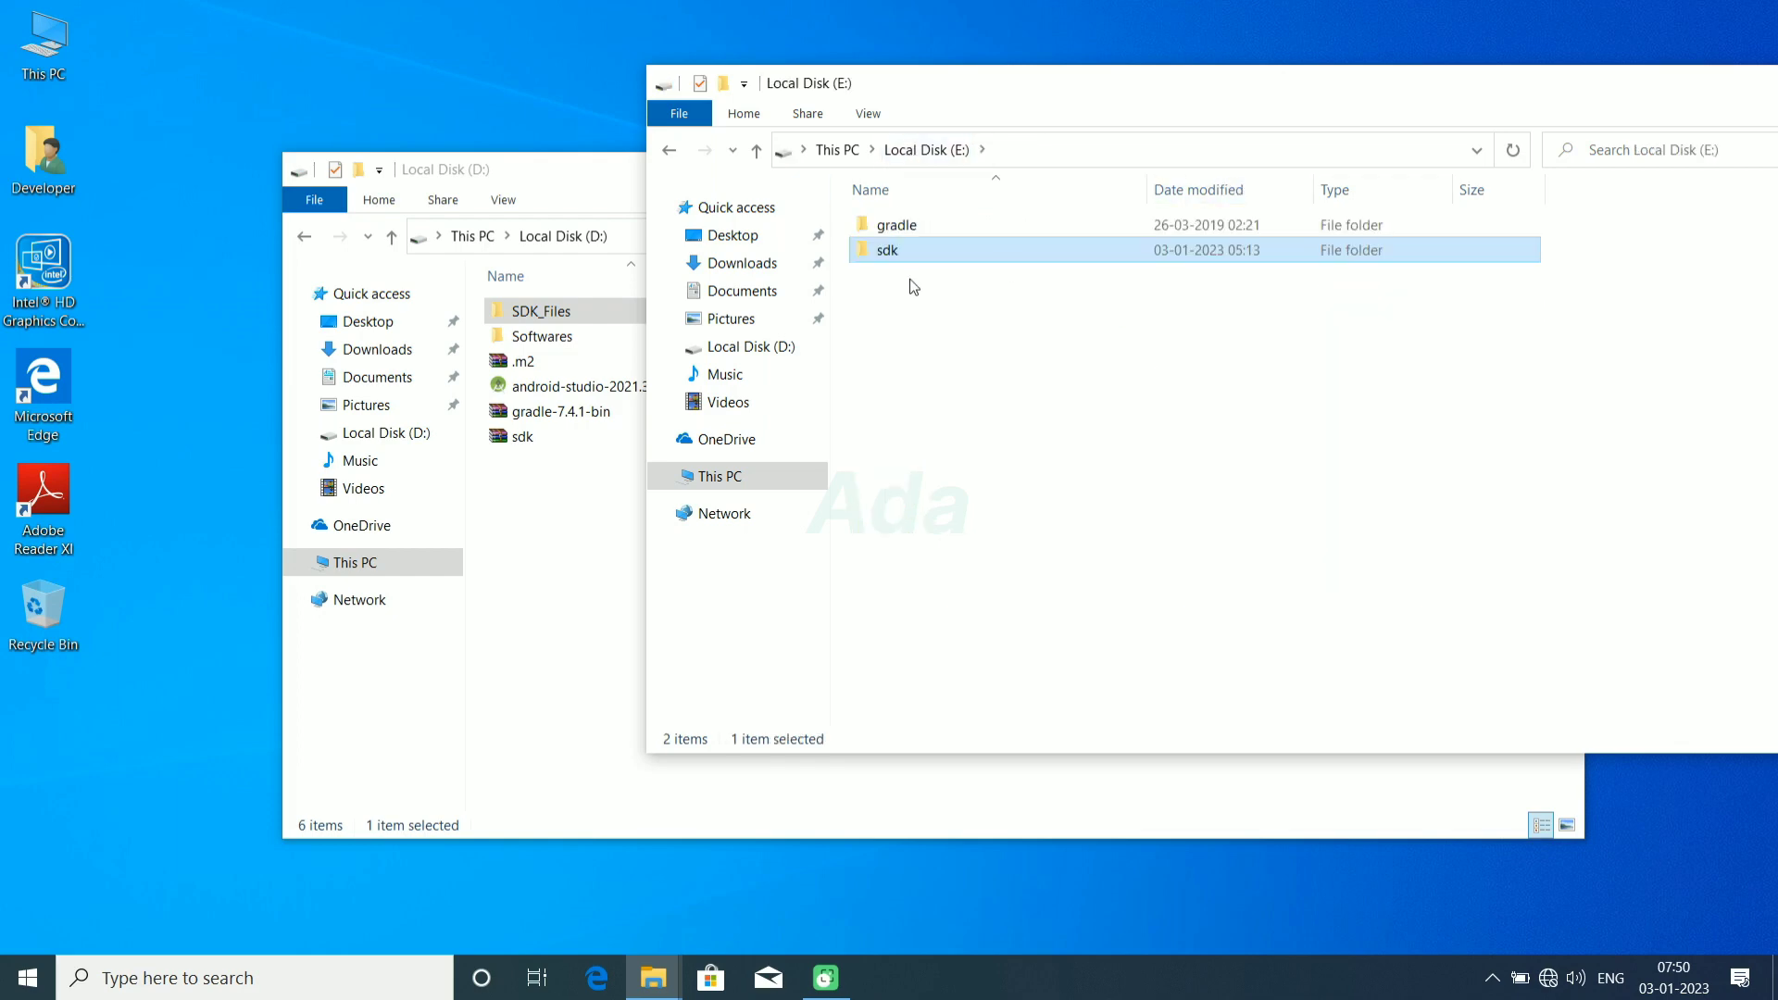
# Step: Install Android Studio from android-studio-2021.3.1.17-windows on Local Disk (D:) with the default components, location and Start Menu folder, and launch it
pyautogui.moveTo(1058, 99); pyautogui.dragTo(933, 52)
pyautogui.moveTo(464, 173); pyautogui.dragTo(212, 158)
pyautogui.doubleClick(382, 369)
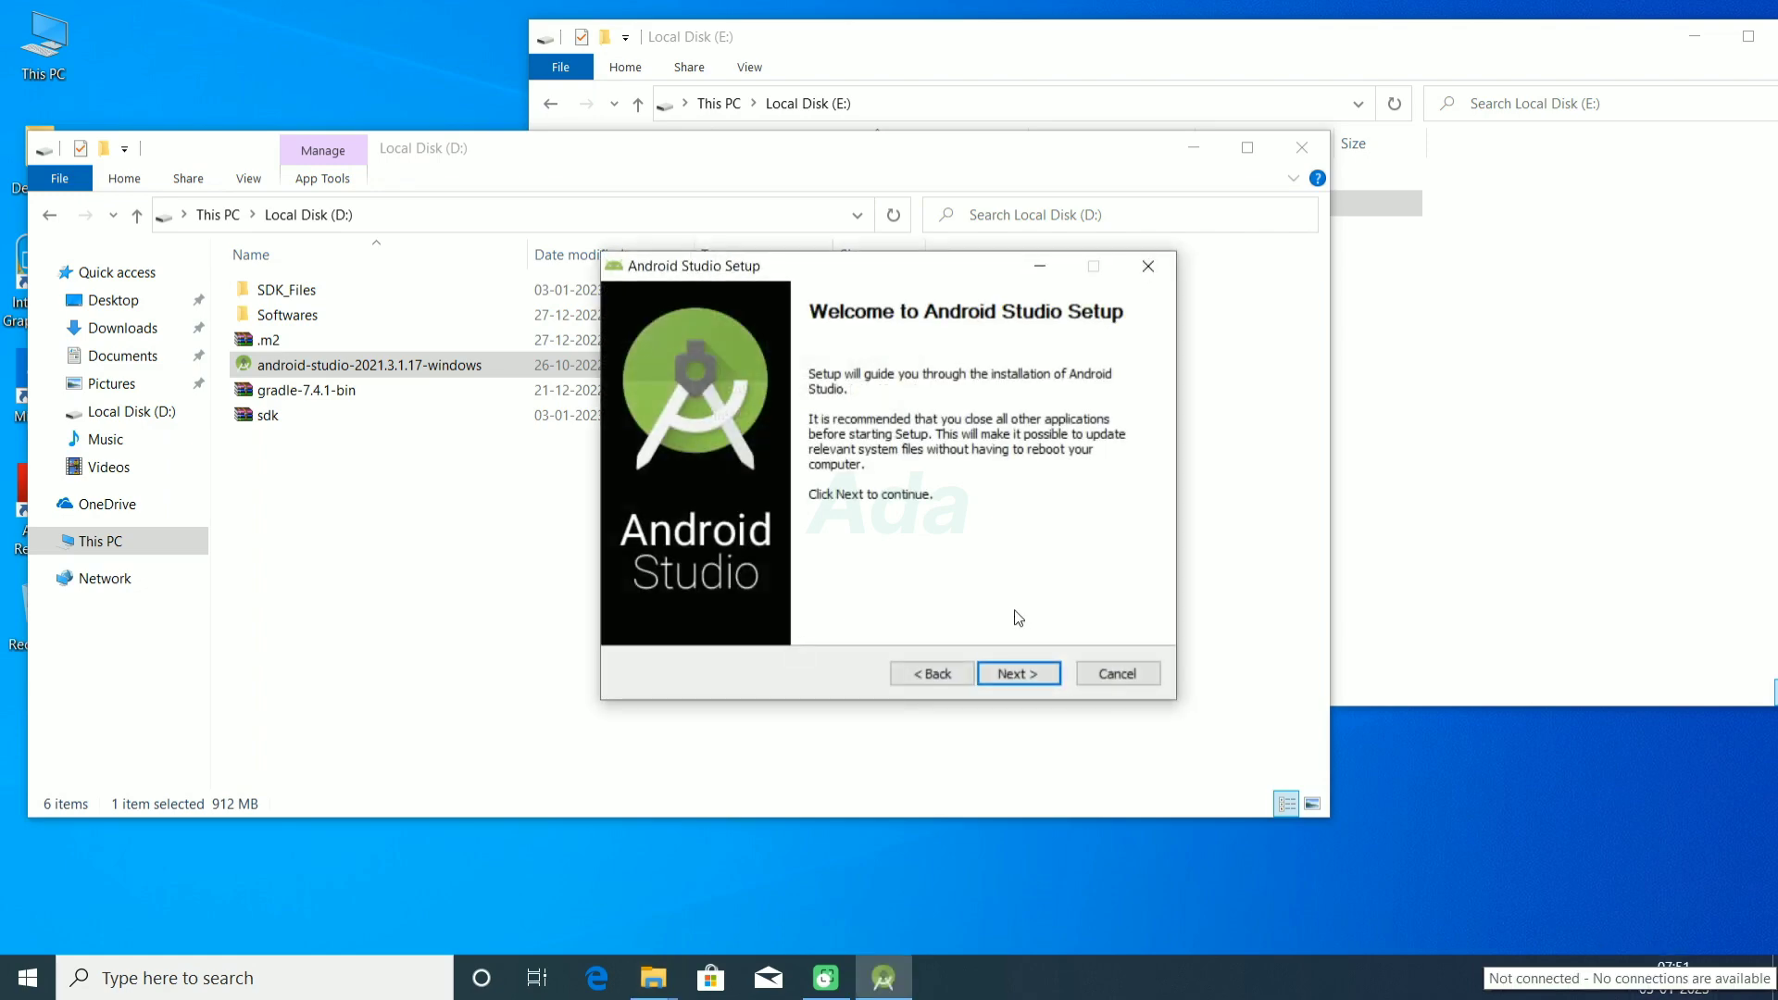
pyautogui.click(1019, 674)
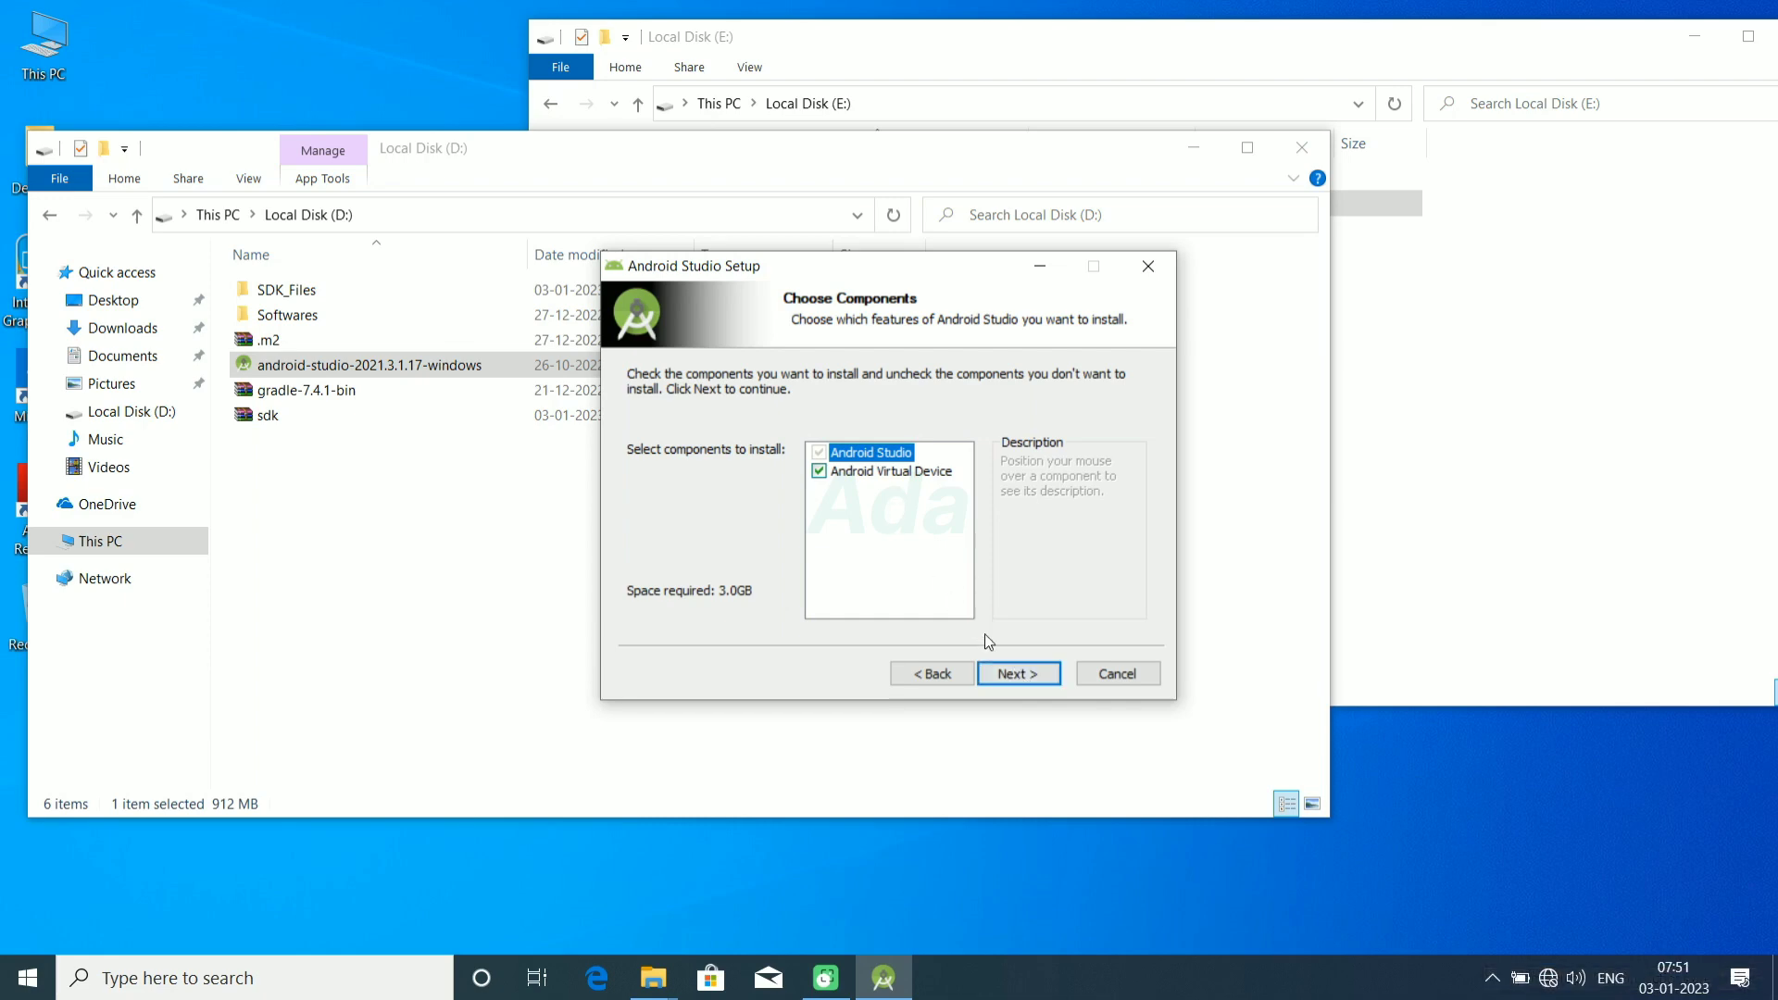
pyautogui.click(1030, 674)
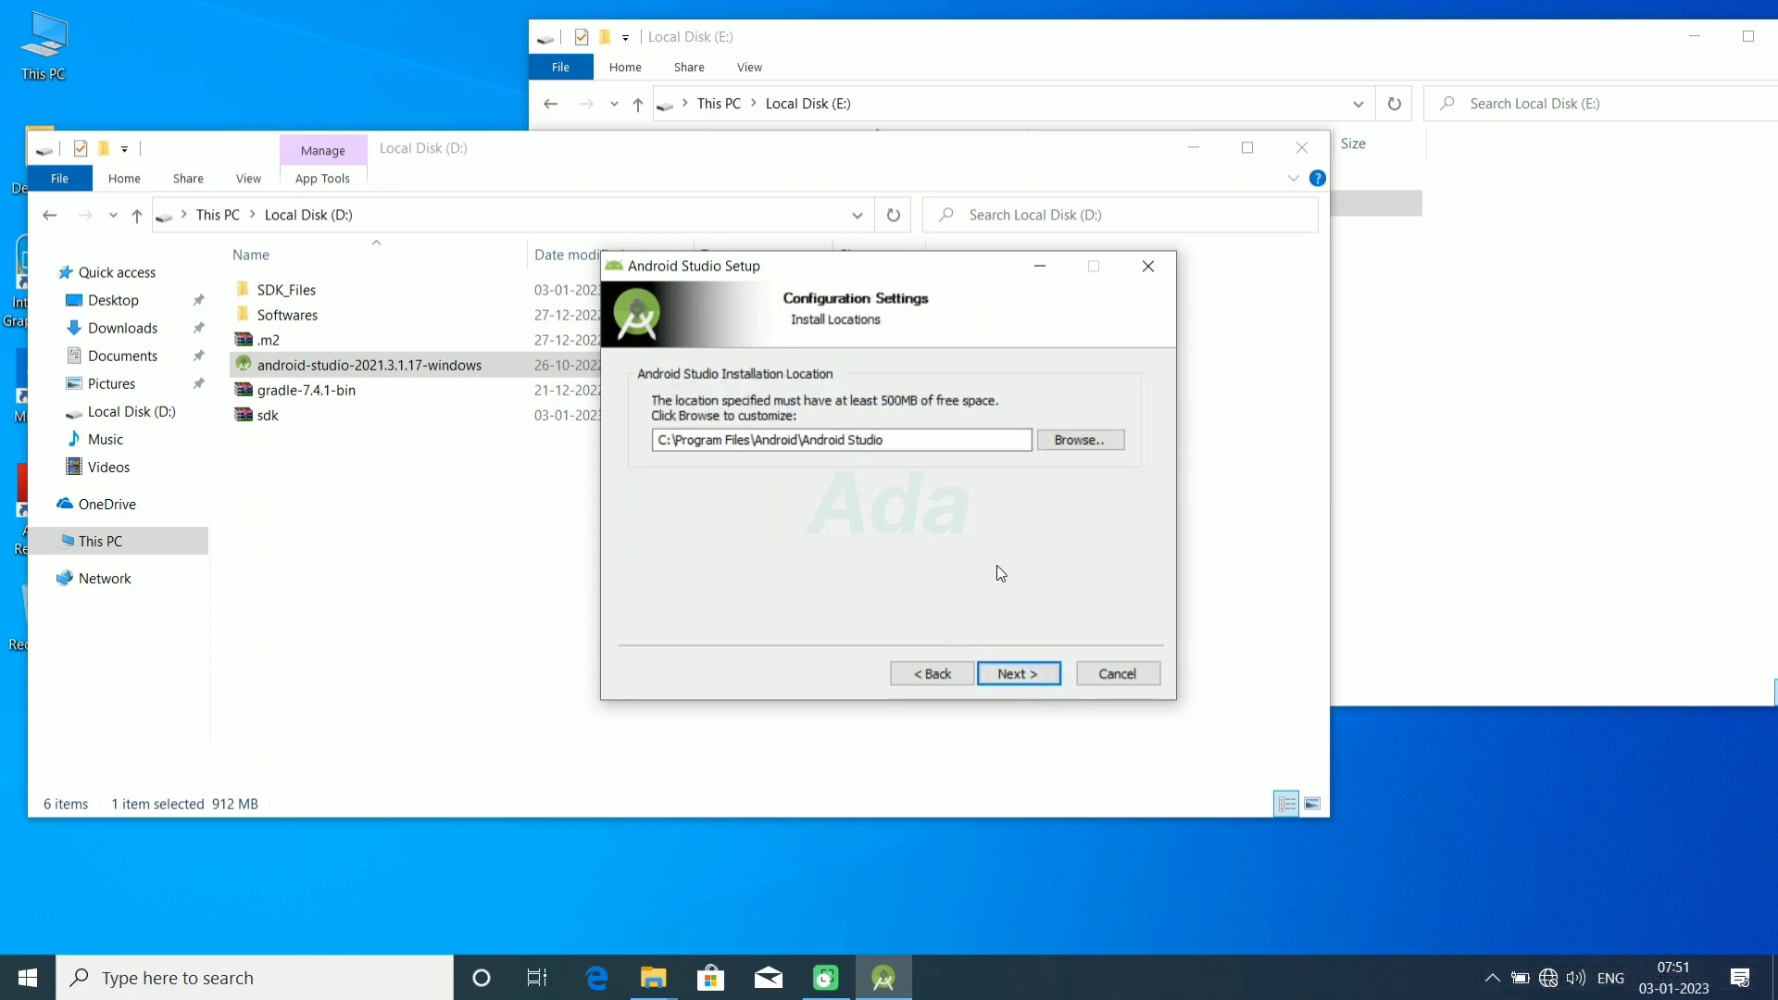
pyautogui.click(1034, 675)
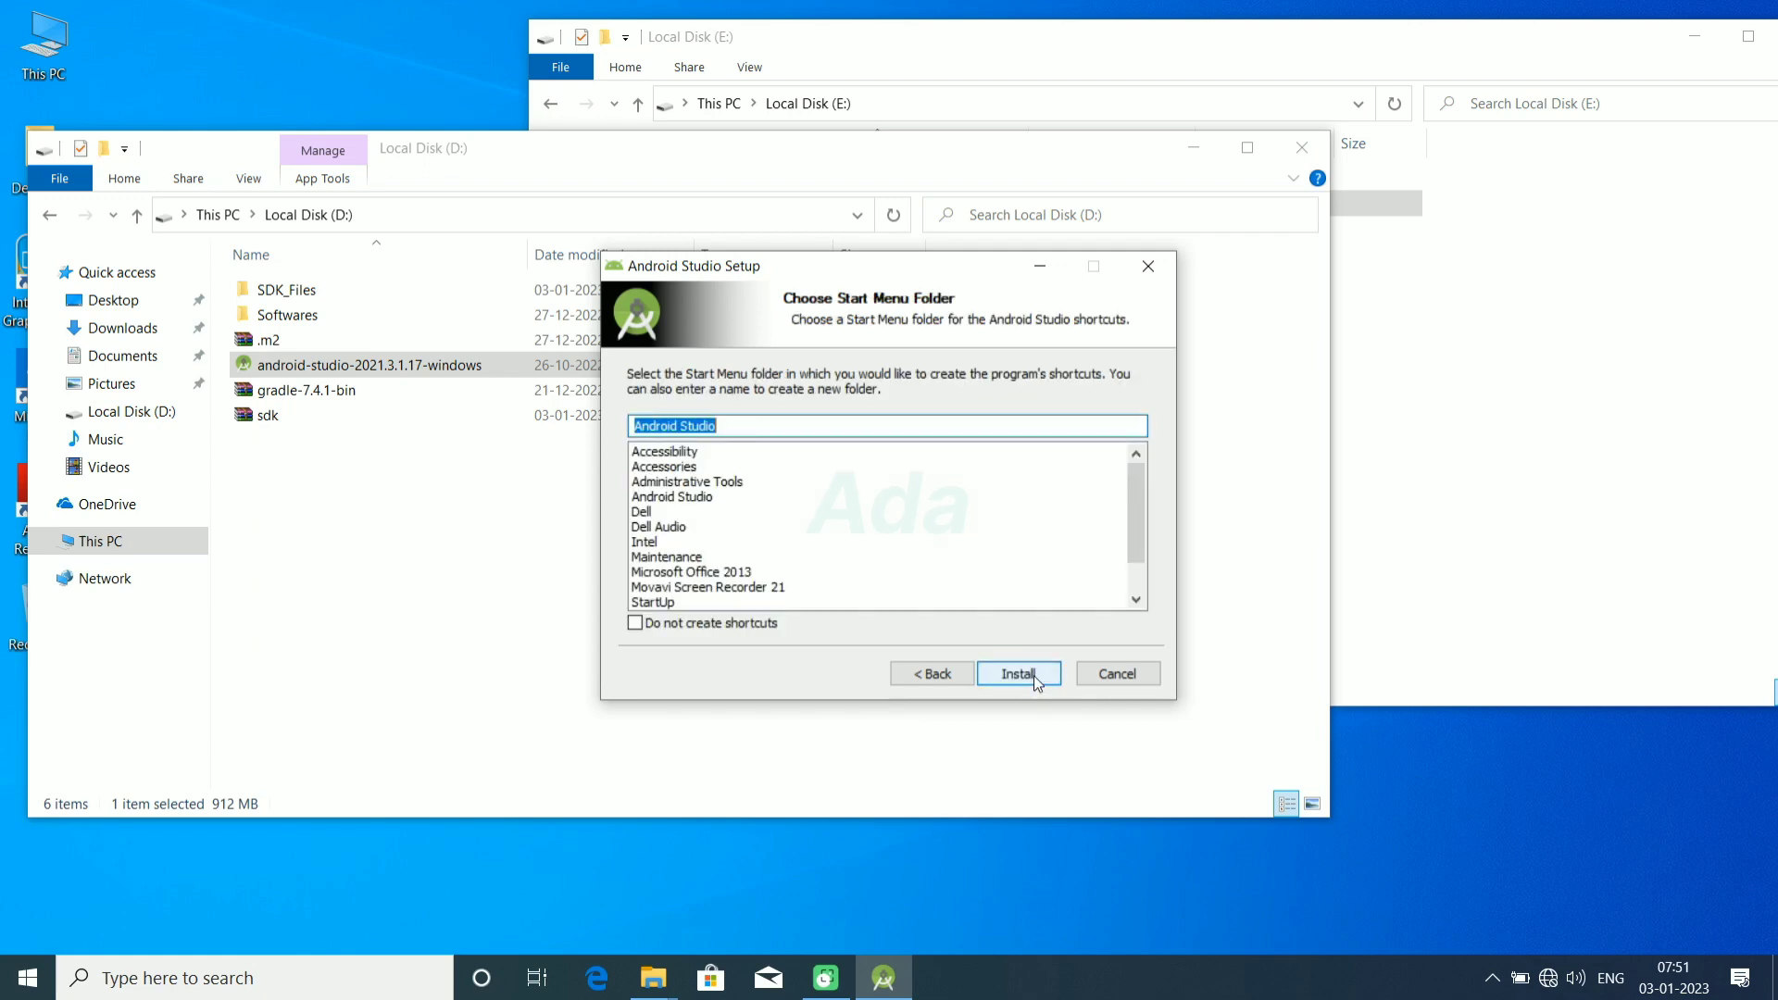
pyautogui.click(1034, 675)
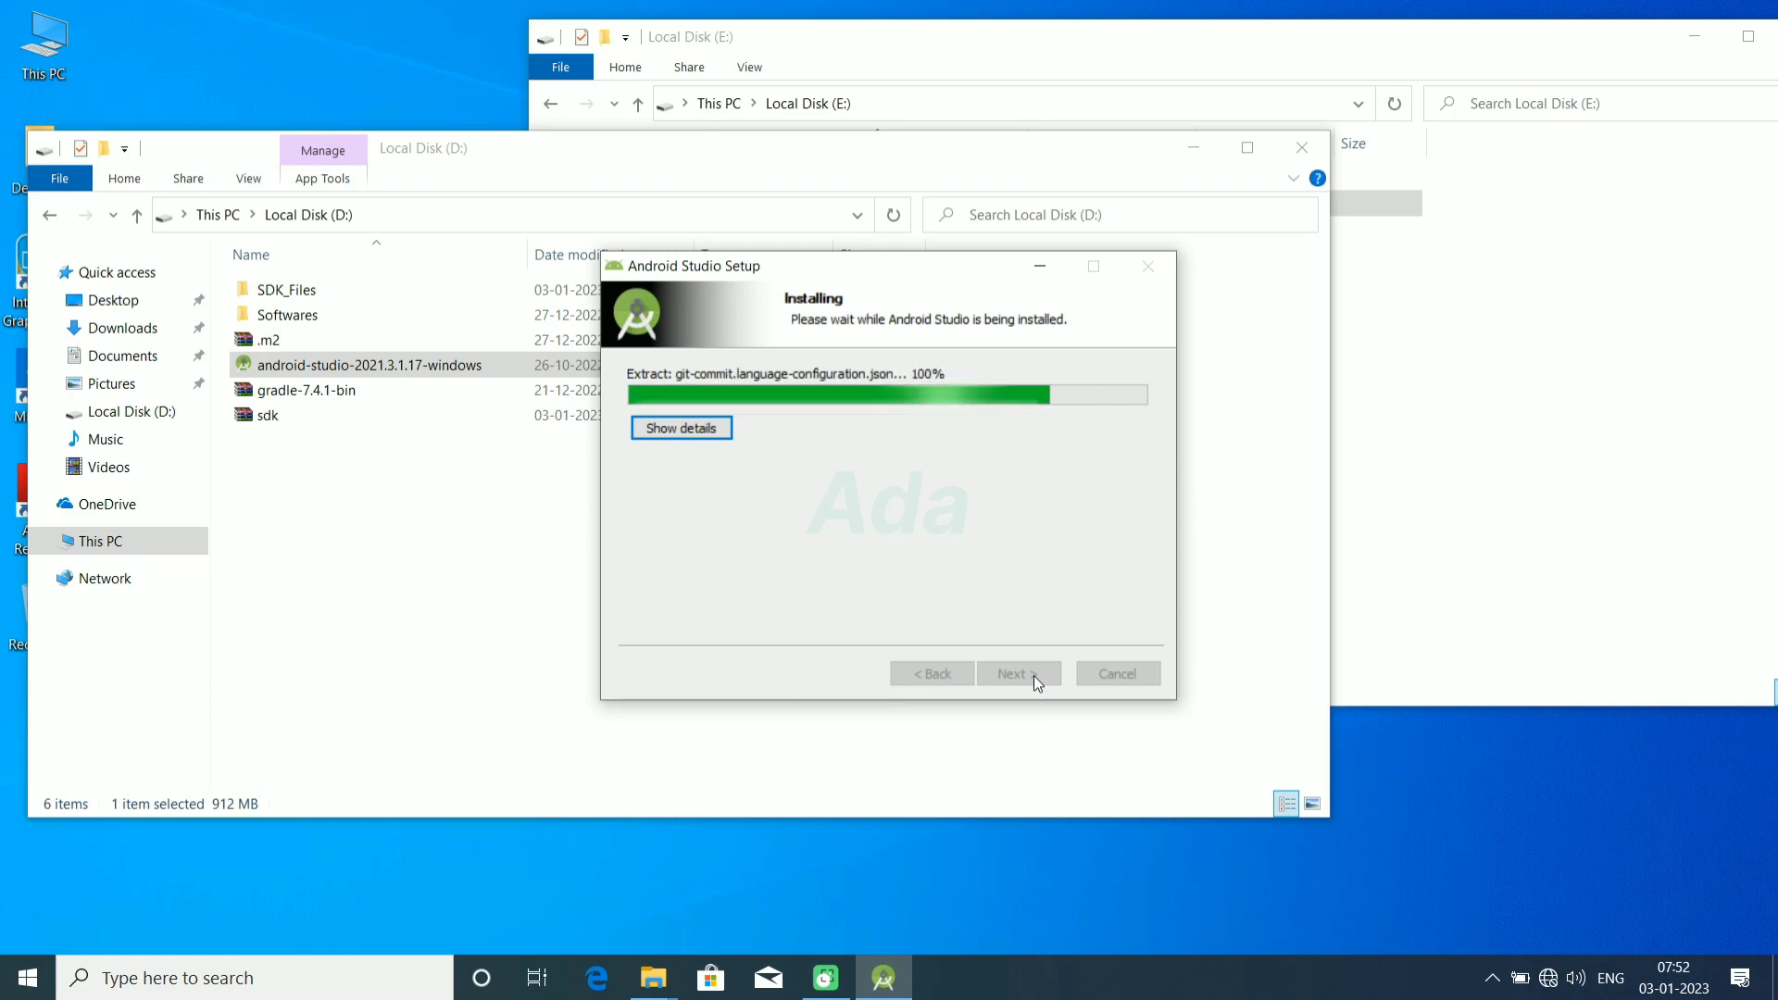
pyautogui.click(1010, 675)
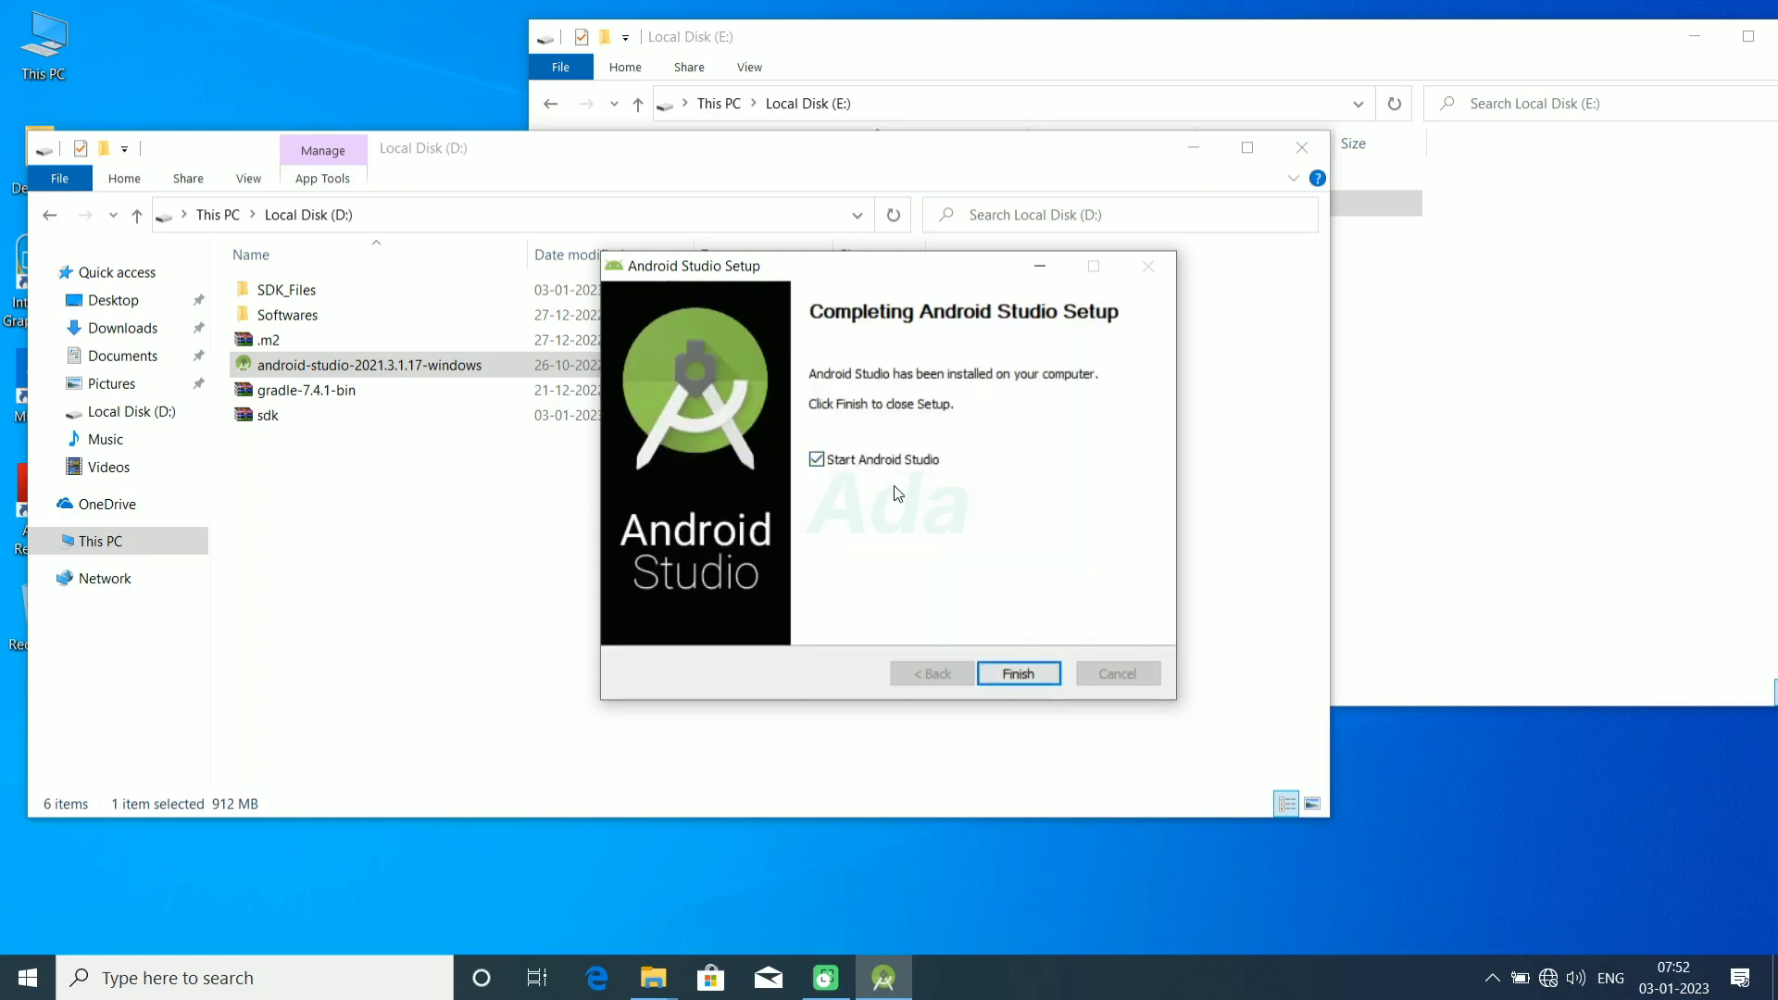
pyautogui.click(1016, 678)
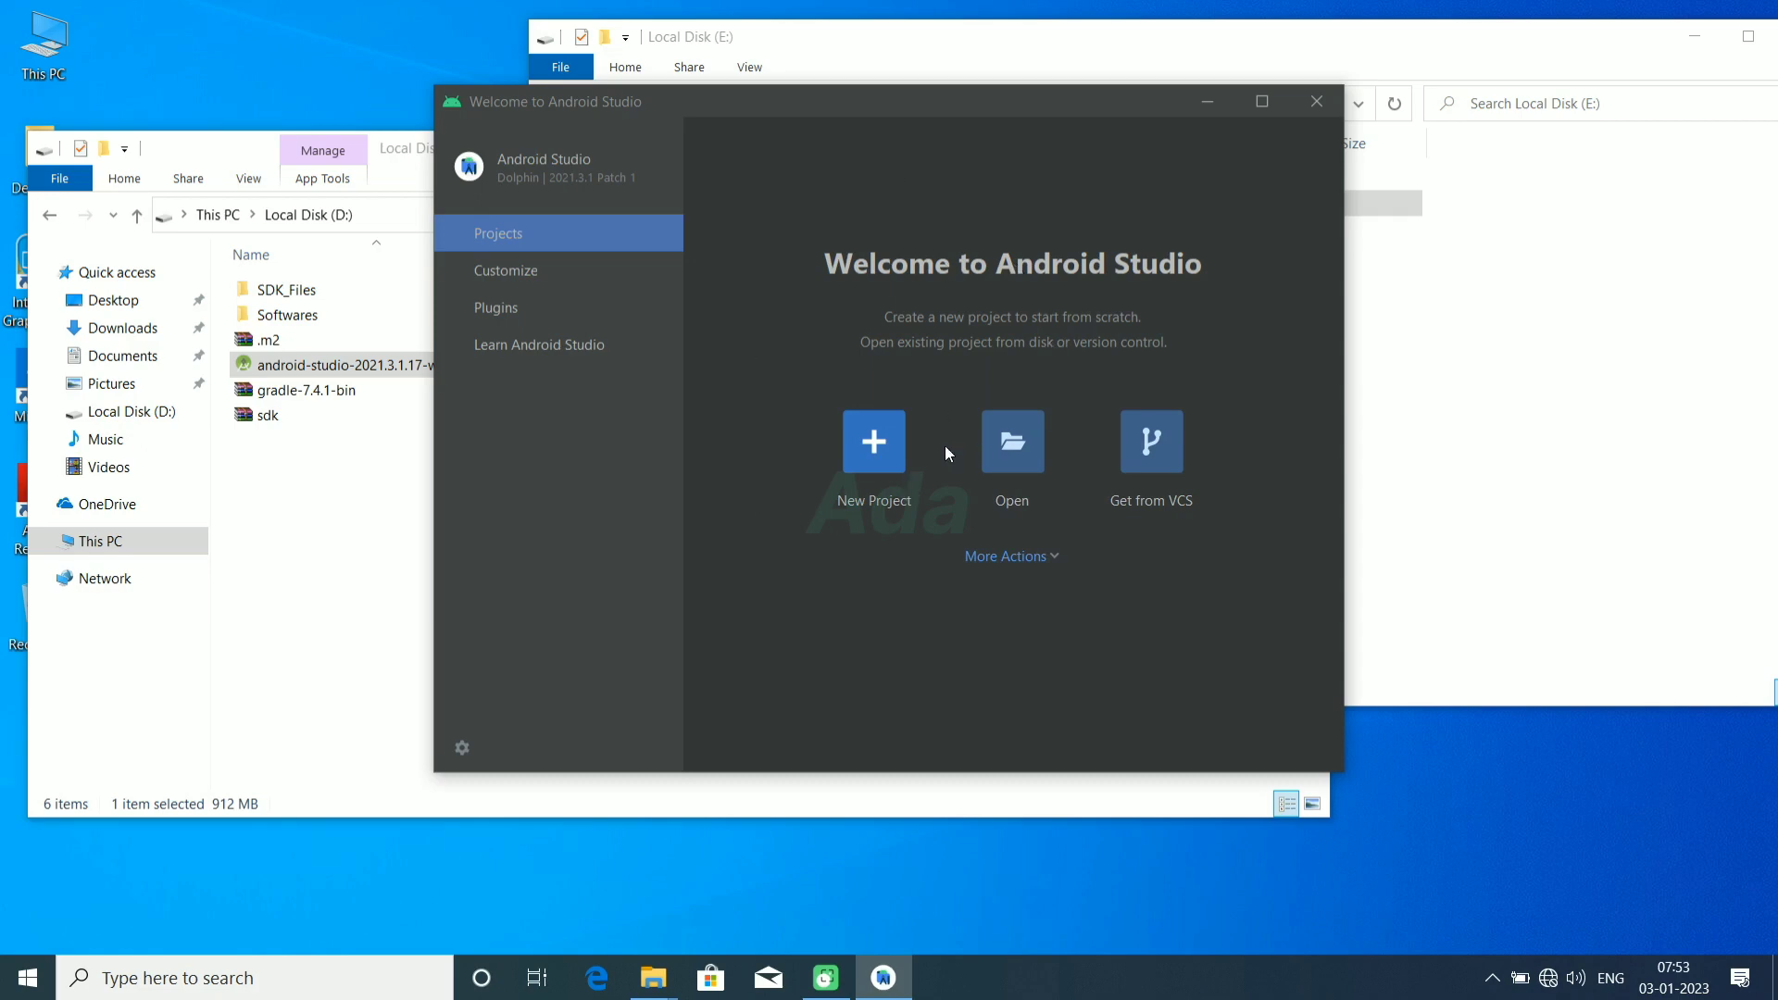
# Step: Create a Basic Activity project named My Application in Java with minimum SDK API 26, and maximize the project window
pyautogui.click(875, 447)
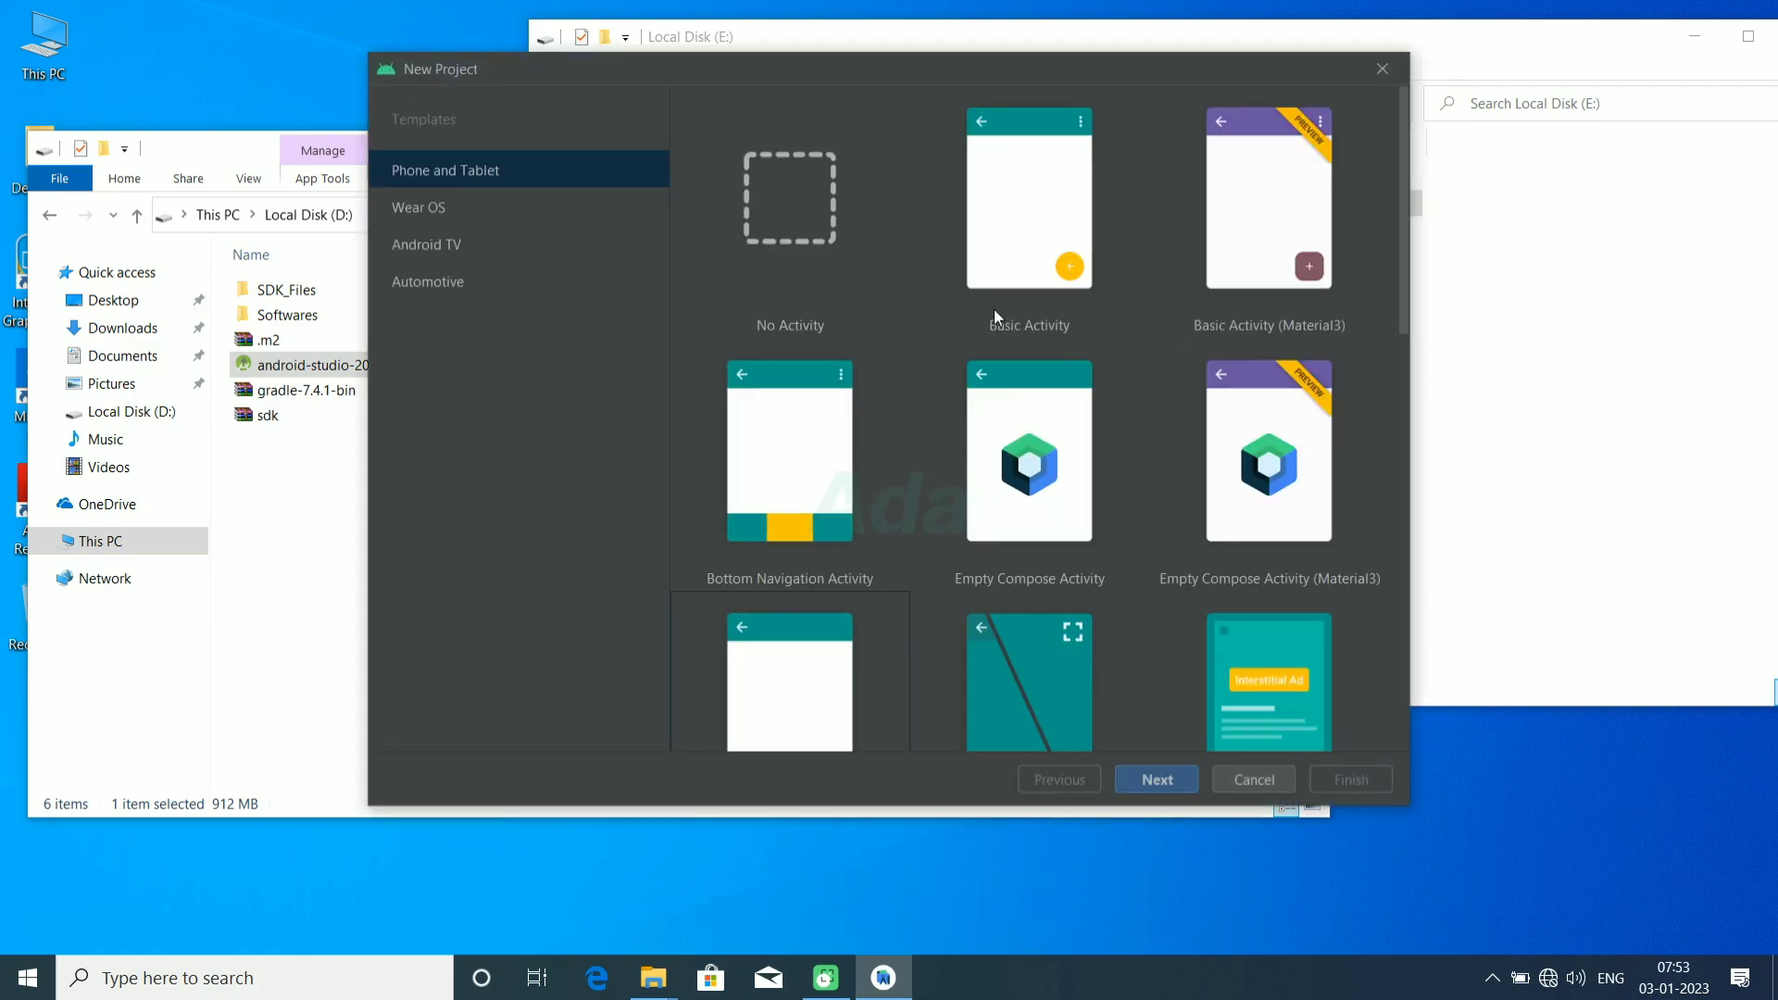
pyautogui.click(1024, 232)
pyautogui.click(1158, 780)
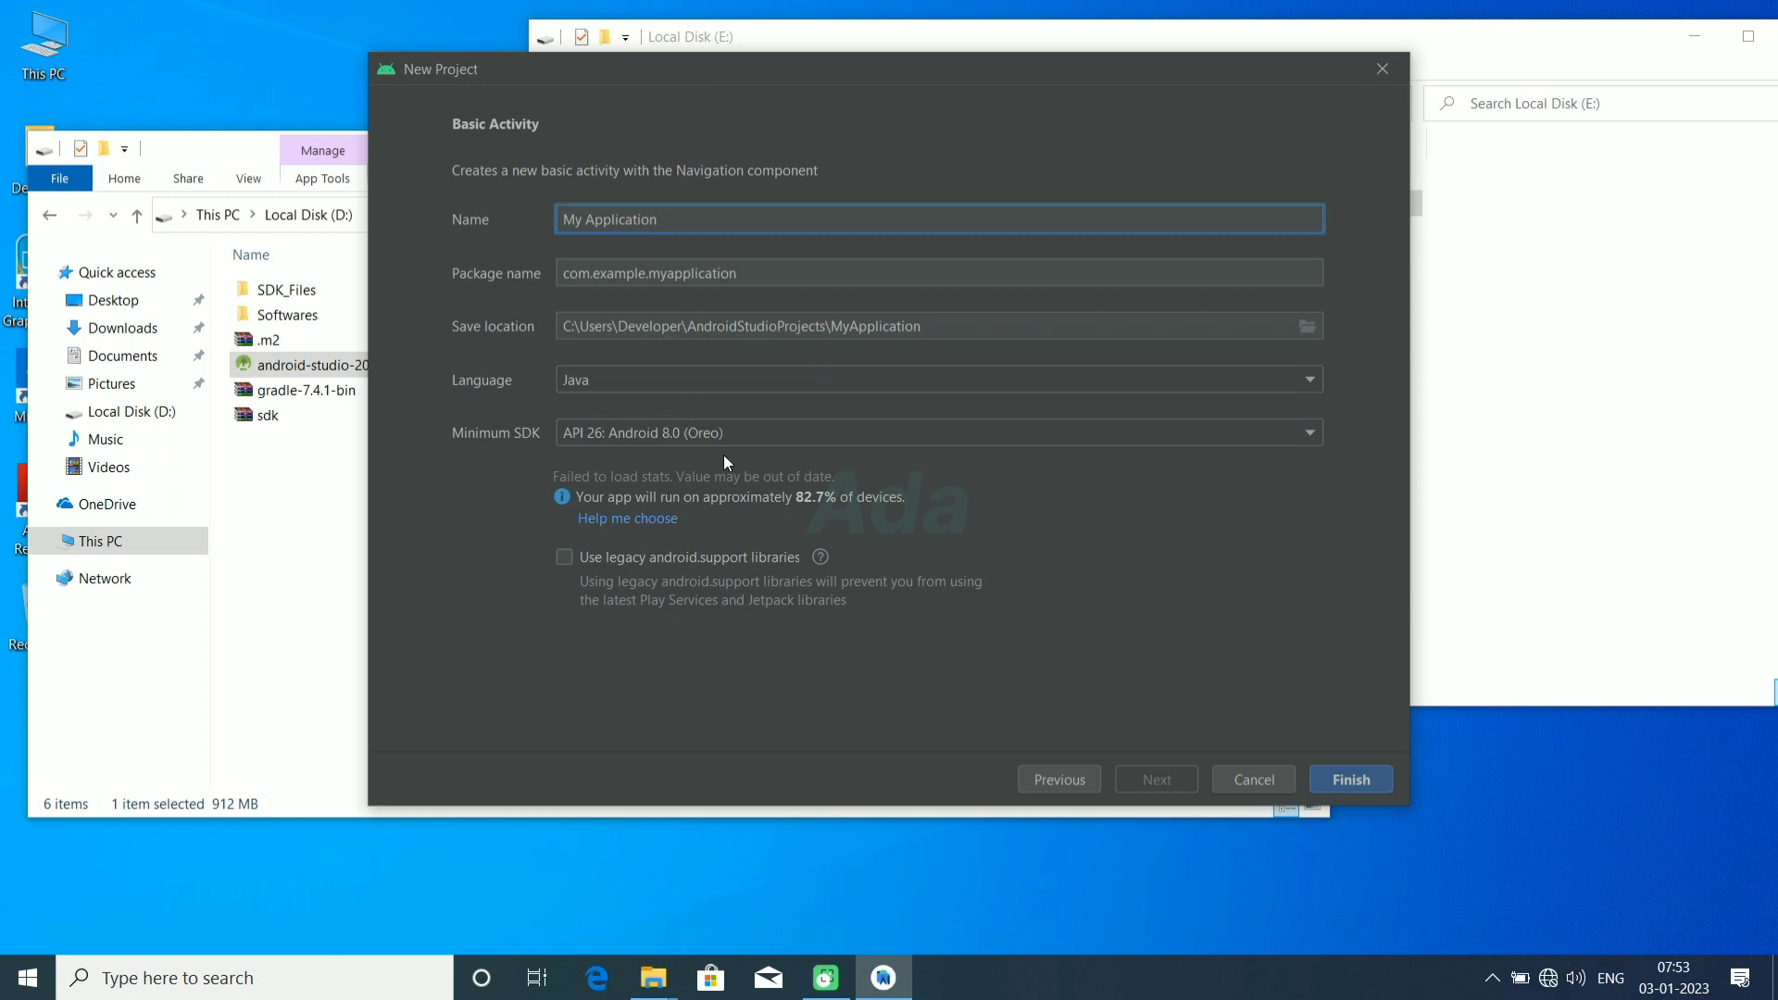
pyautogui.click(1340, 783)
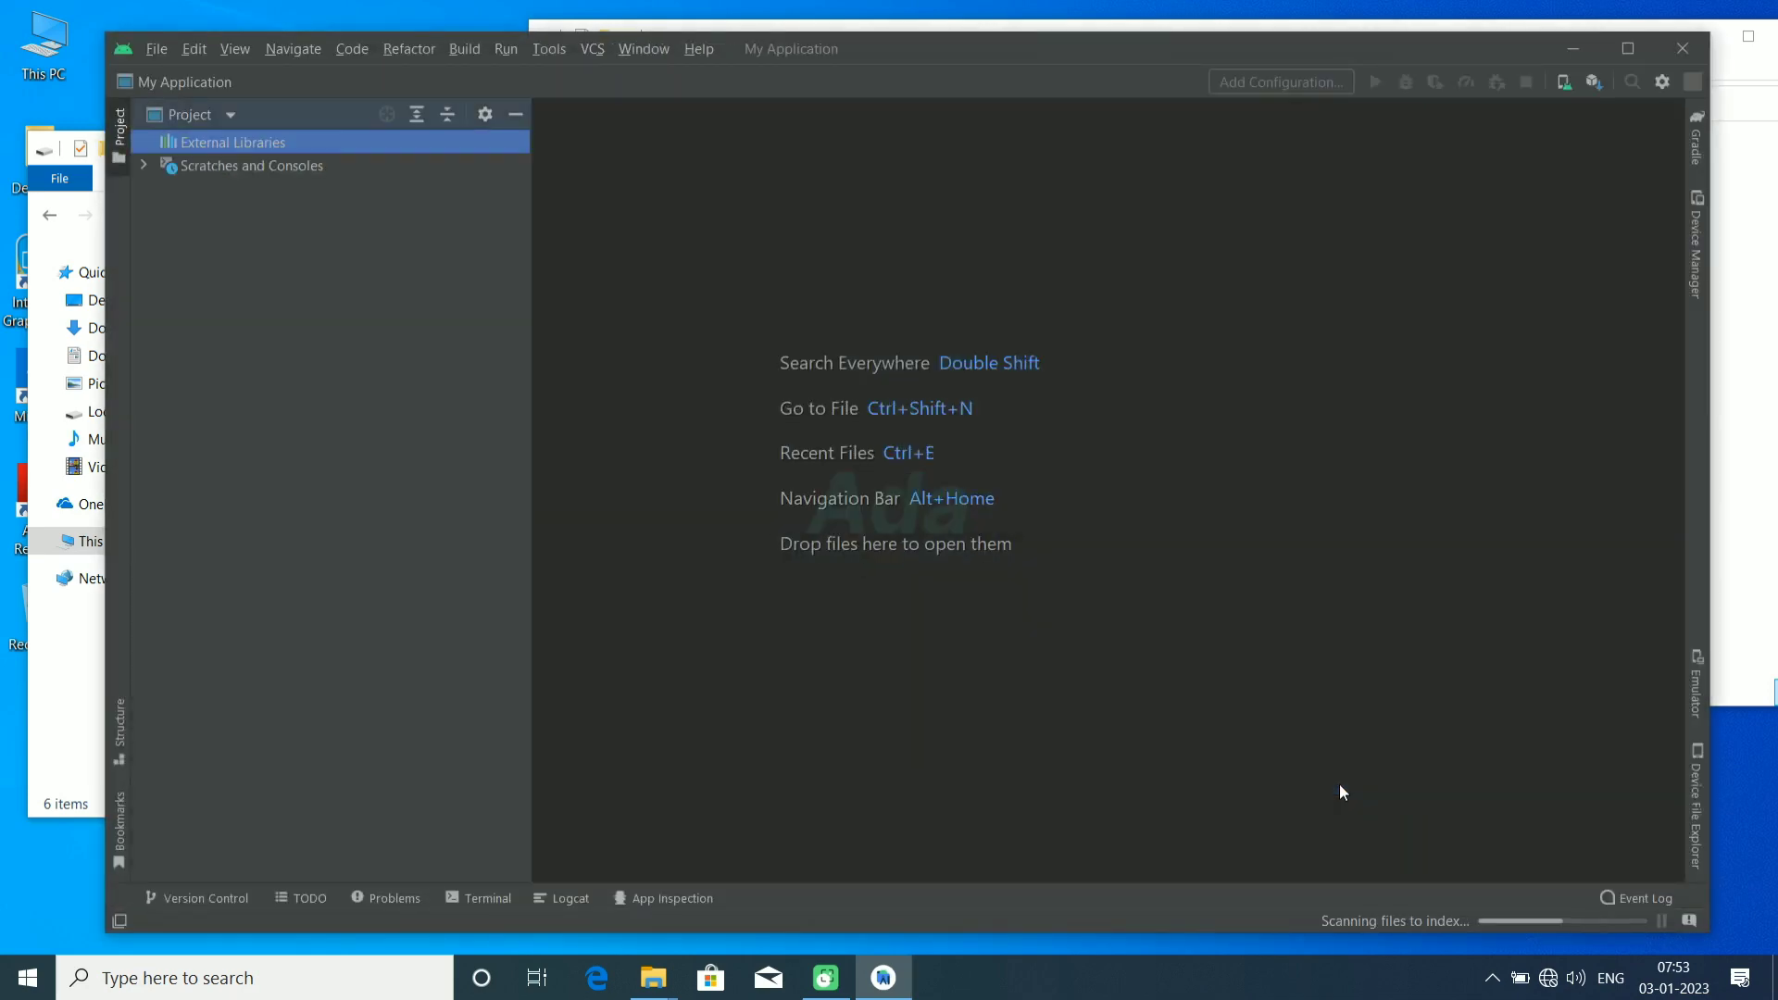
pyautogui.moveTo(982, 55); pyautogui.dragTo(954, 30)
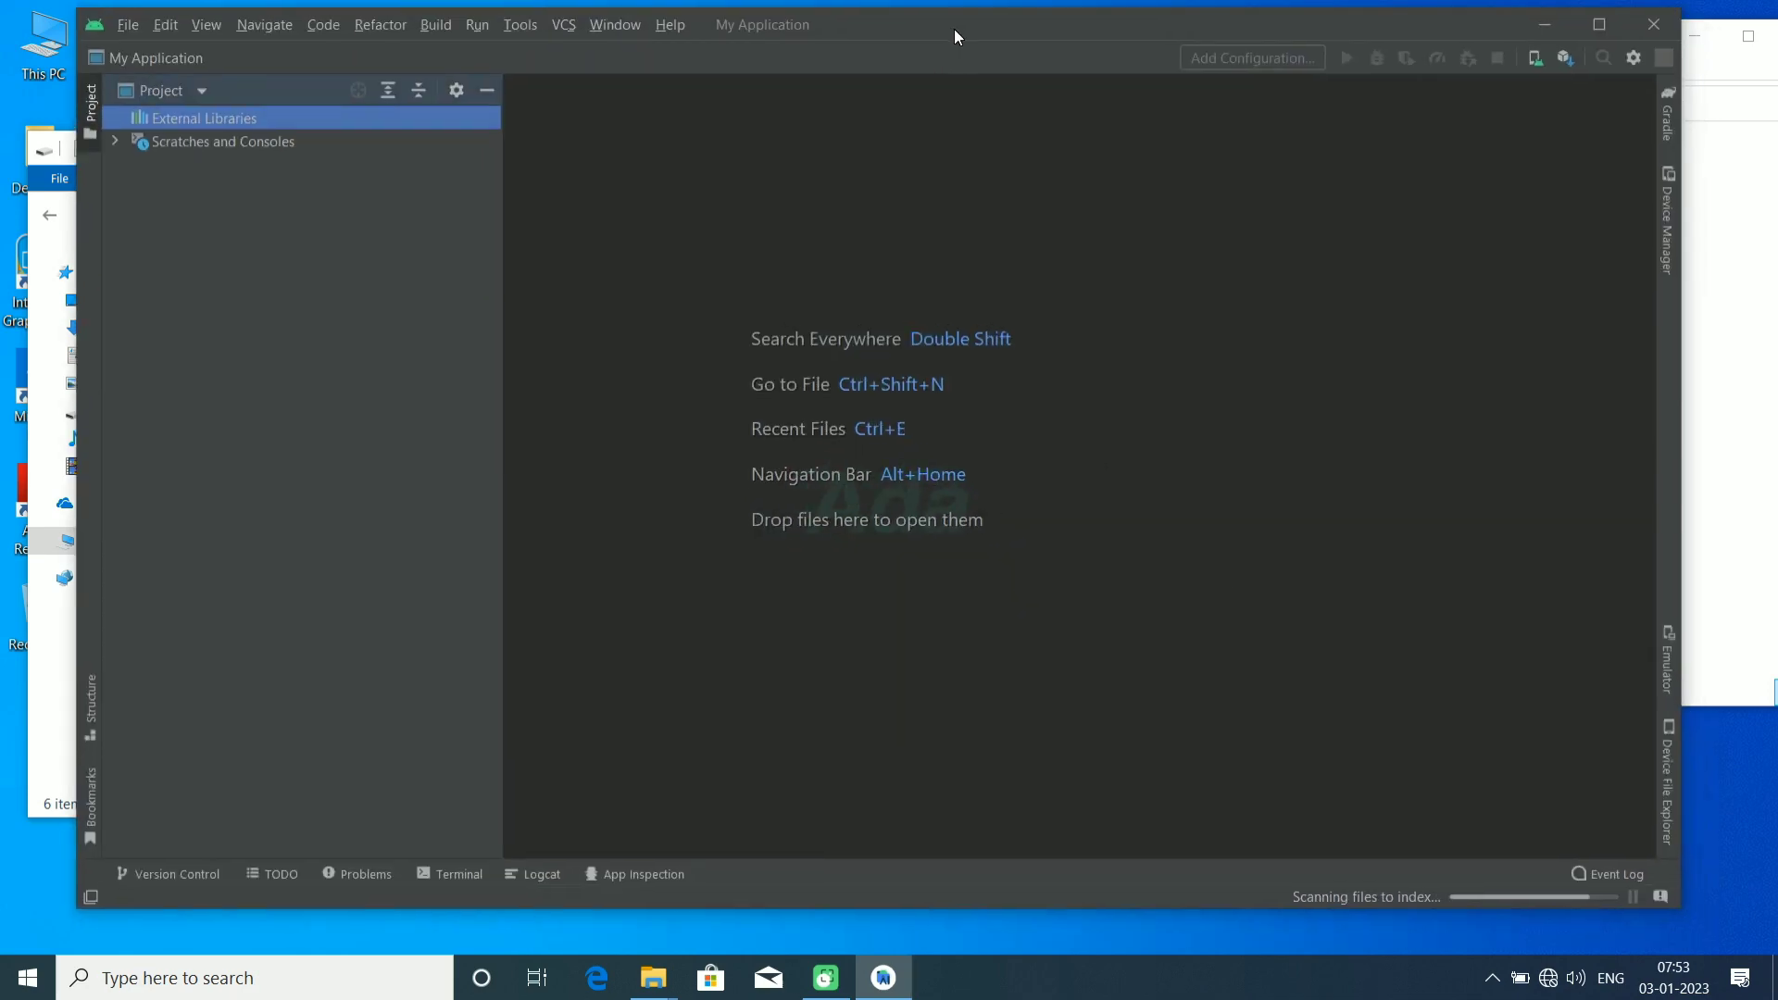
pyautogui.doubleClick(954, 30)
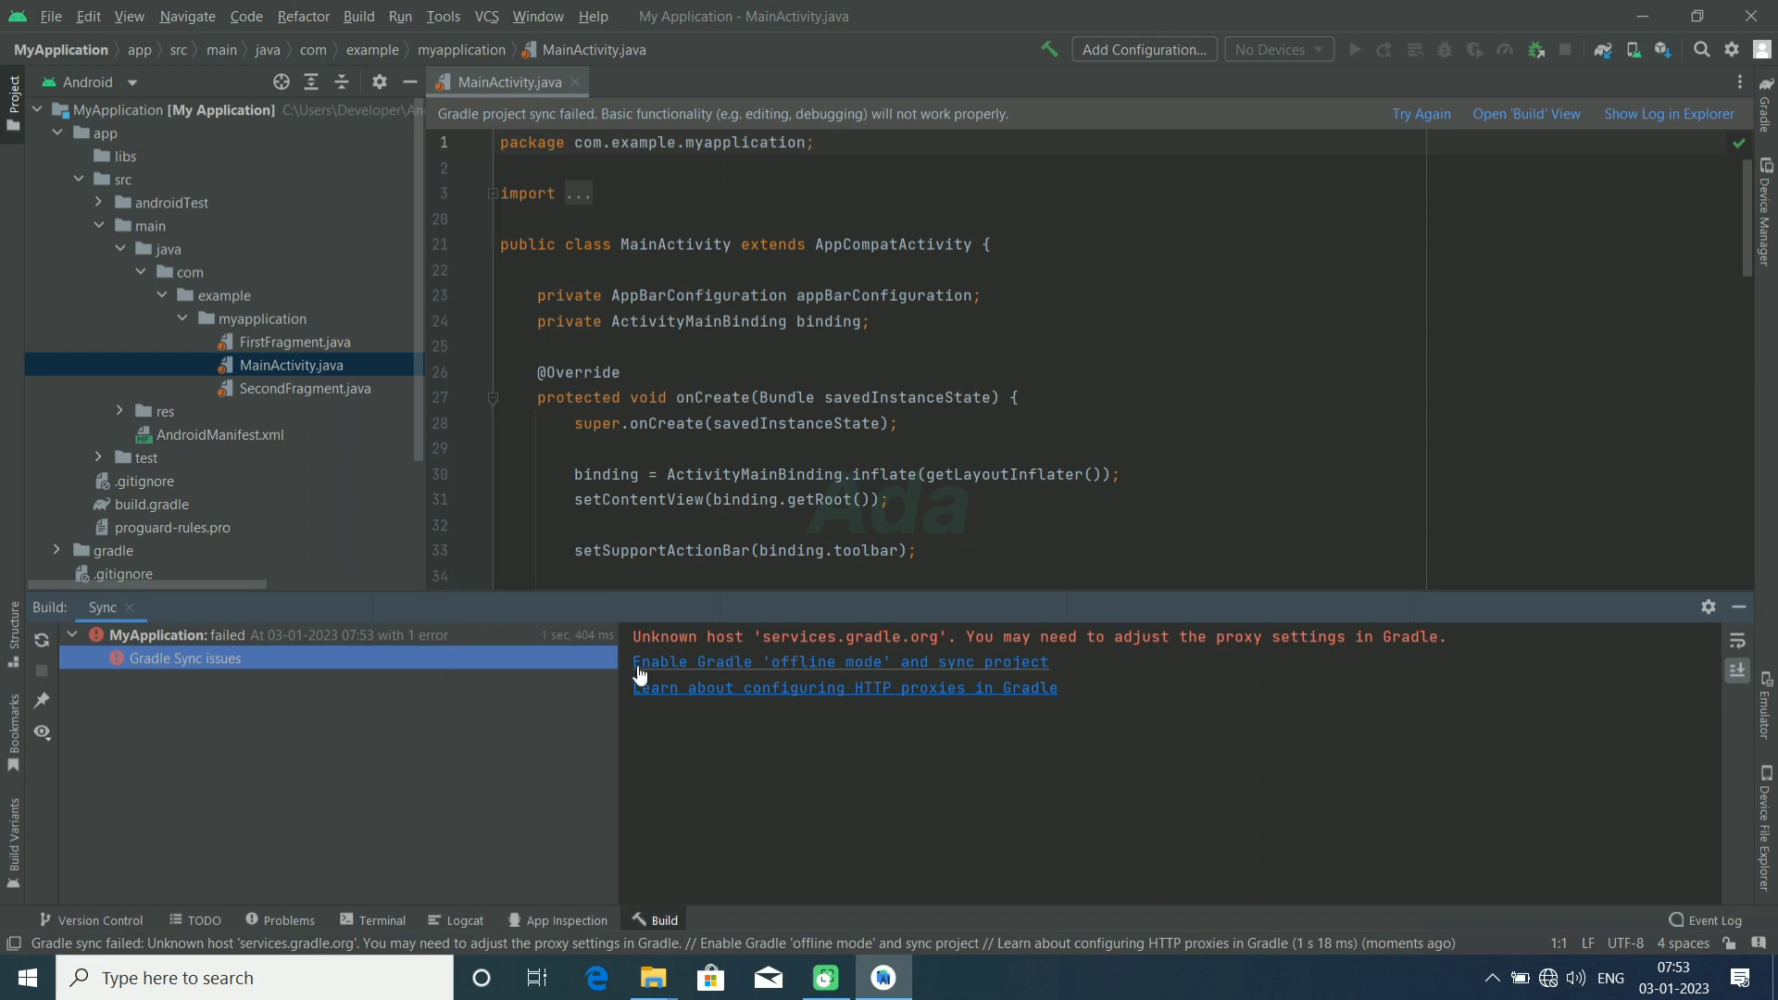
# Step: Open the SDK Manager and complete the SDK components setup with E:\sdk as the Android SDK location
pyautogui.click(442, 17)
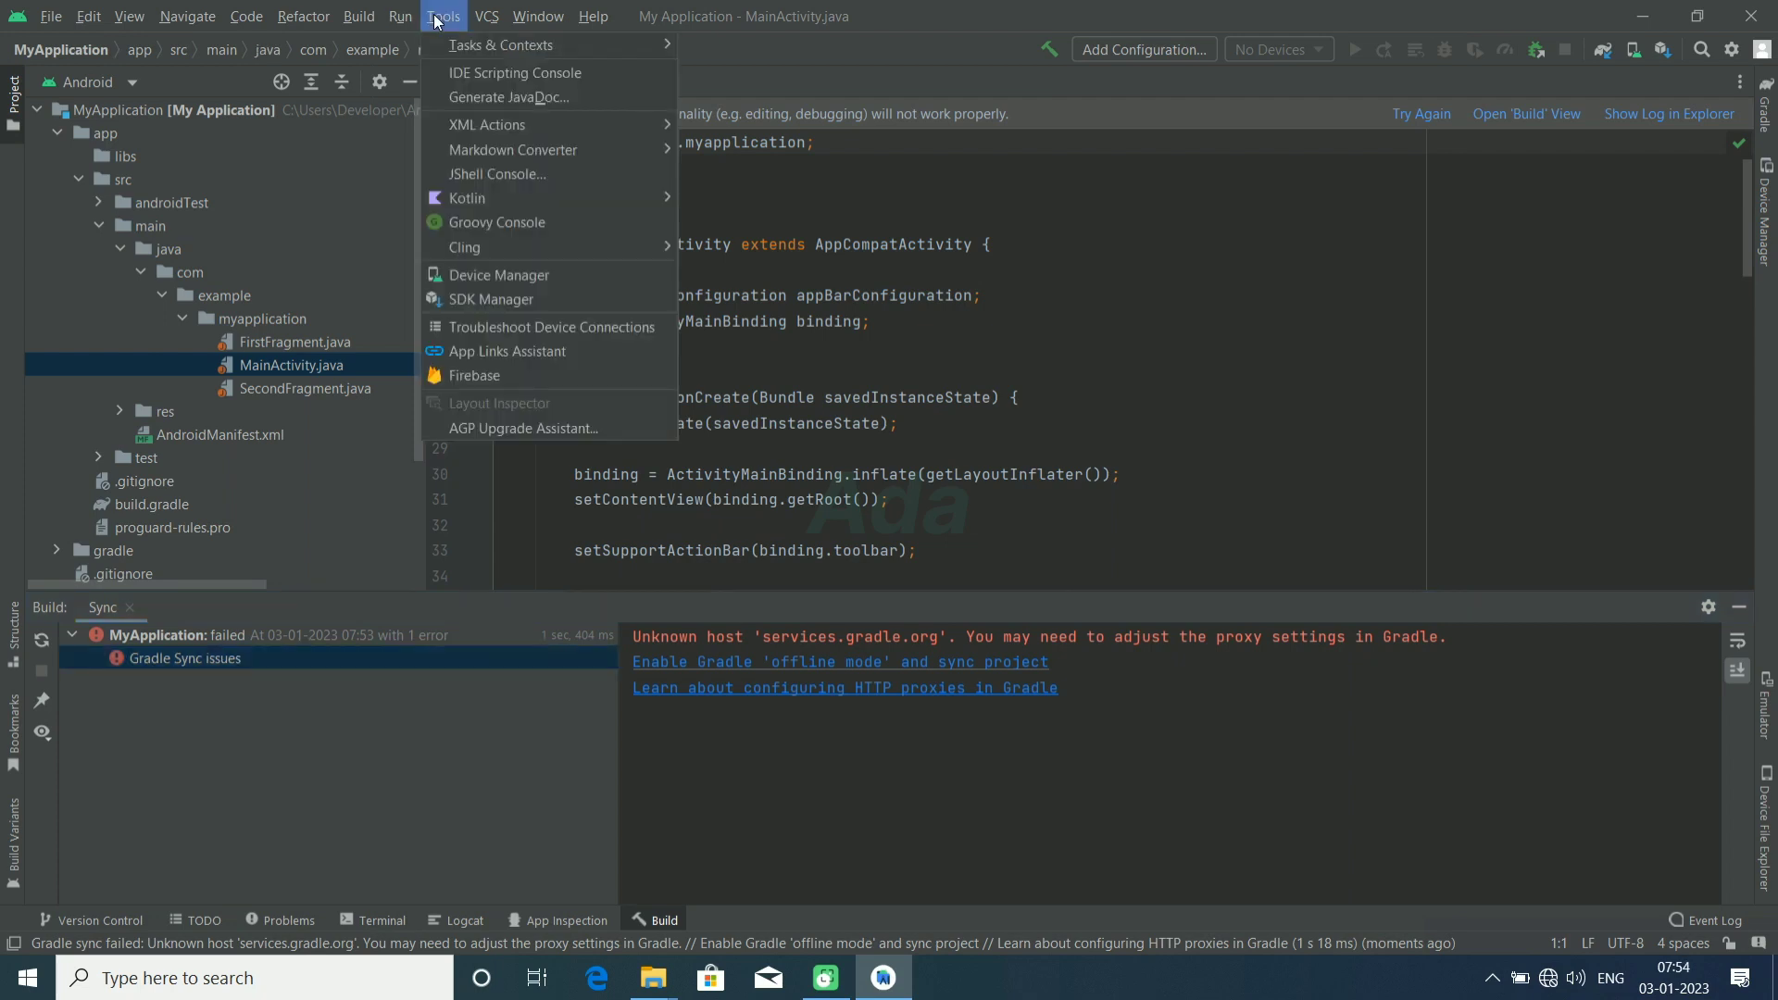
pyautogui.click(469, 296)
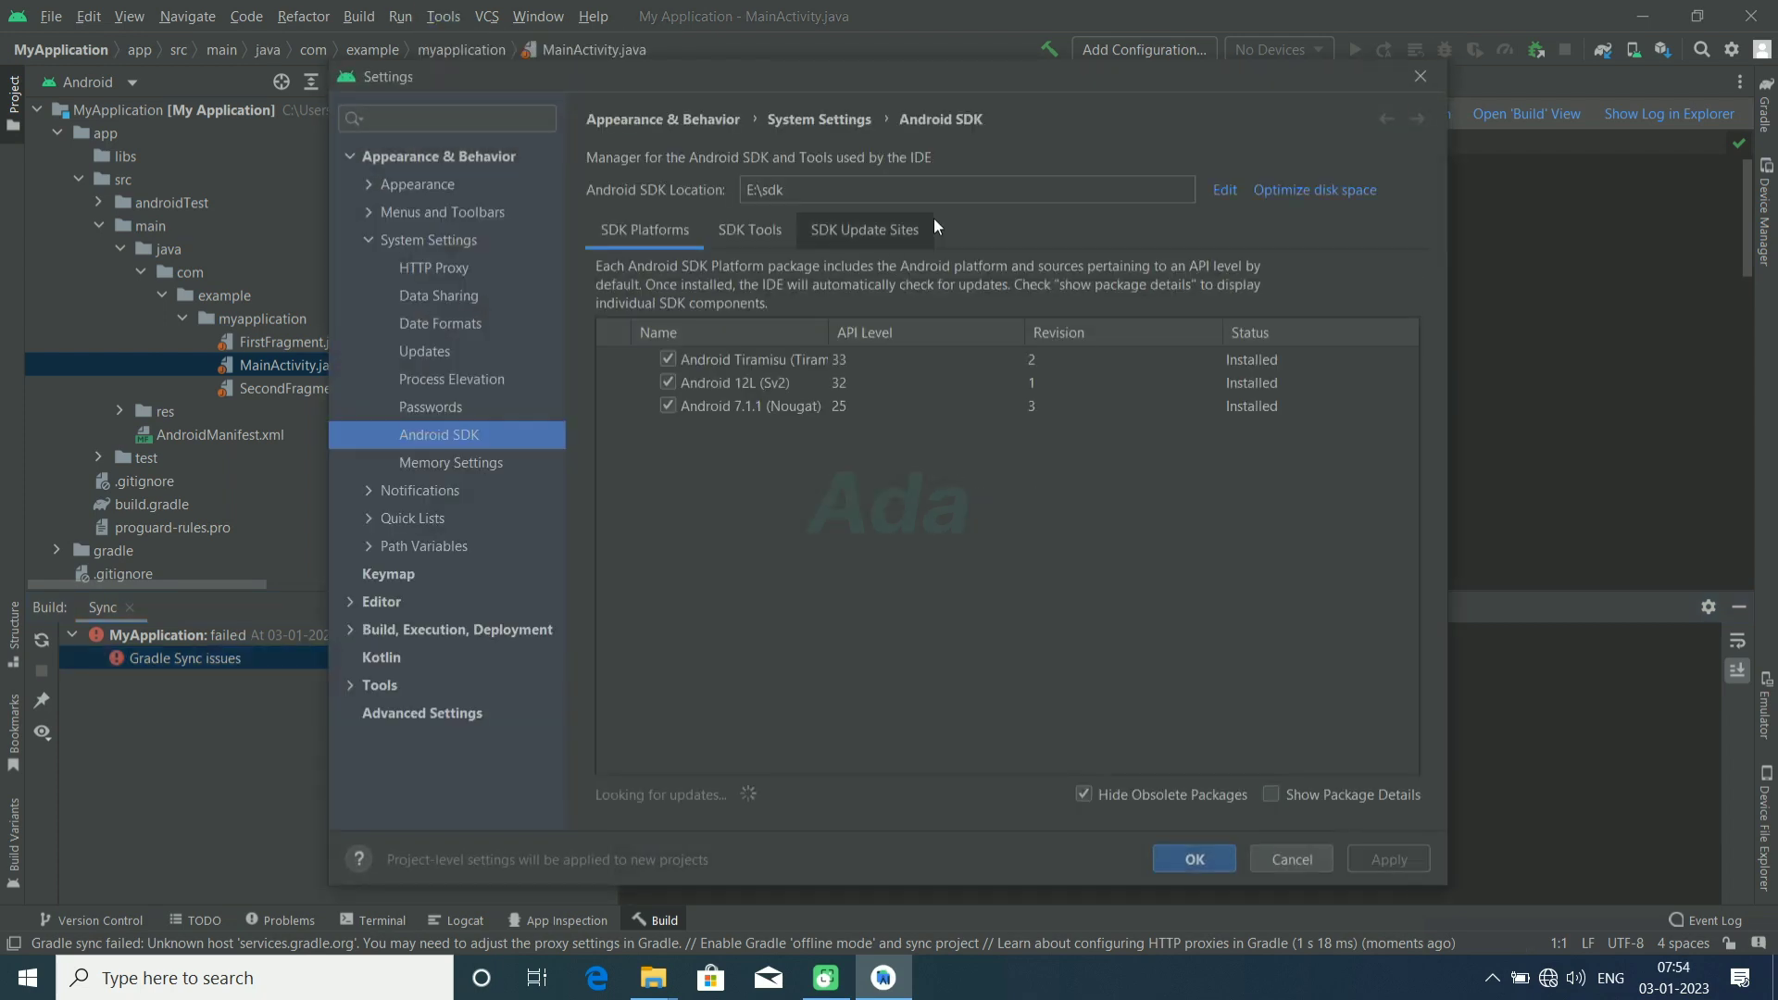
pyautogui.click(1224, 191)
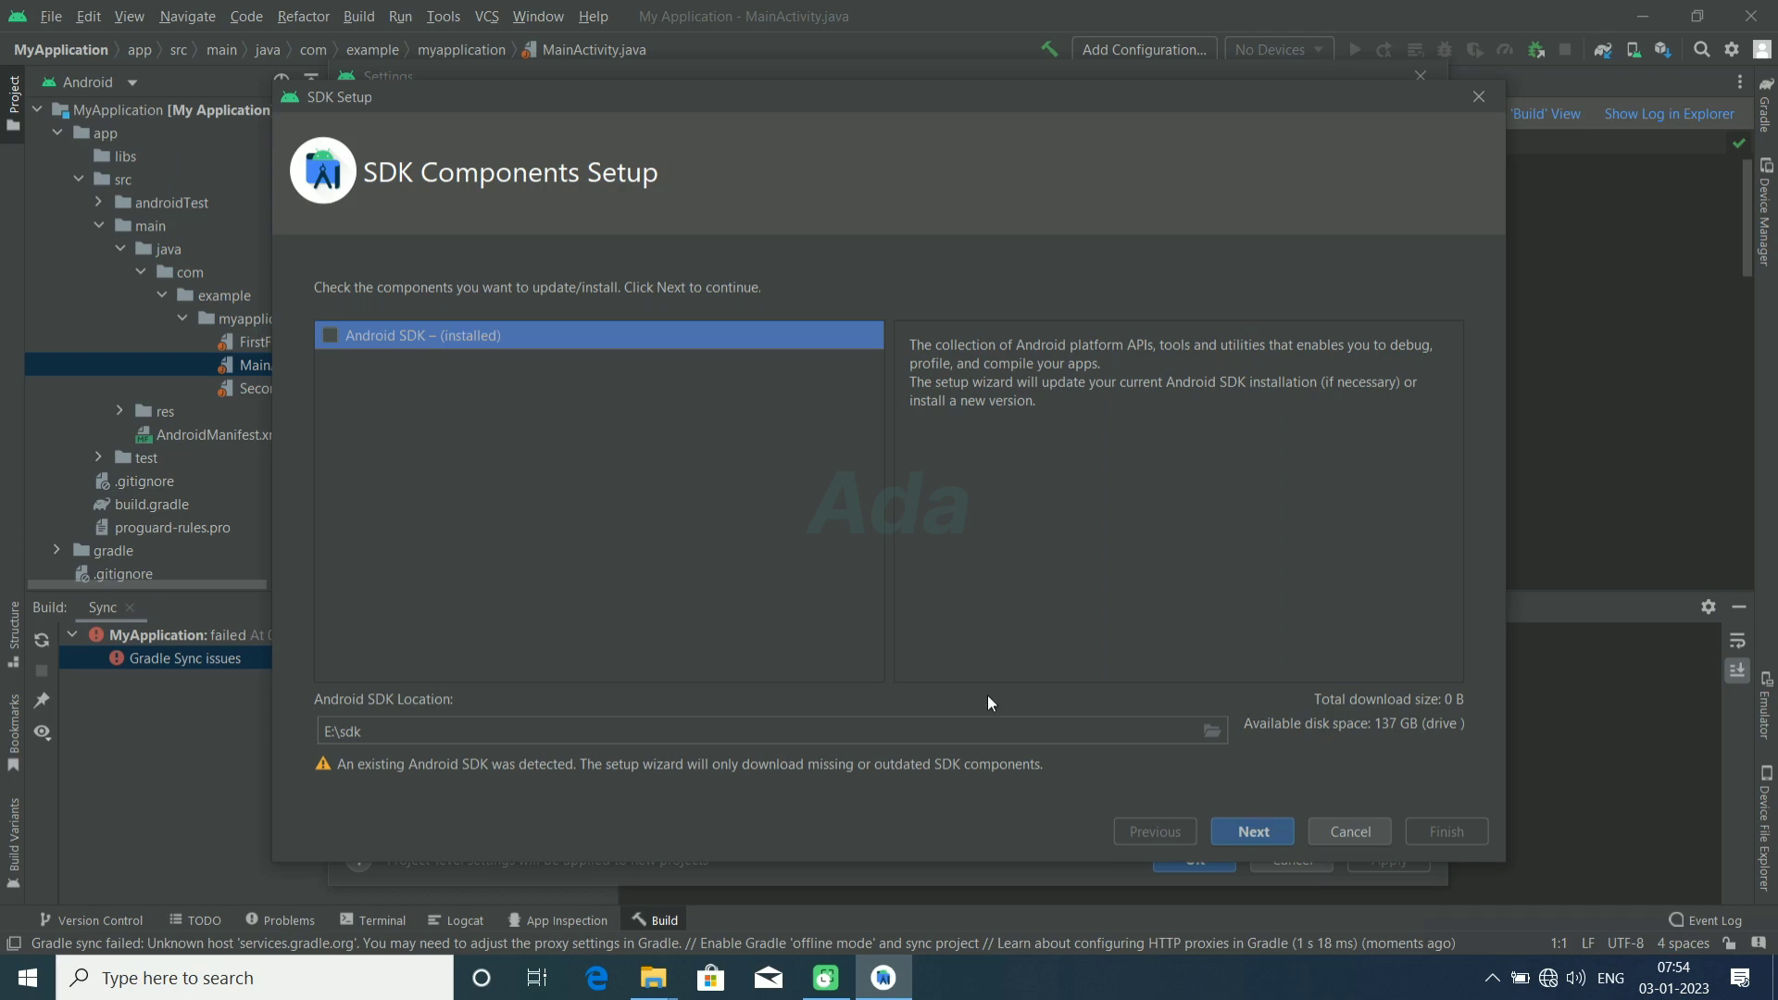
pyautogui.click(1244, 832)
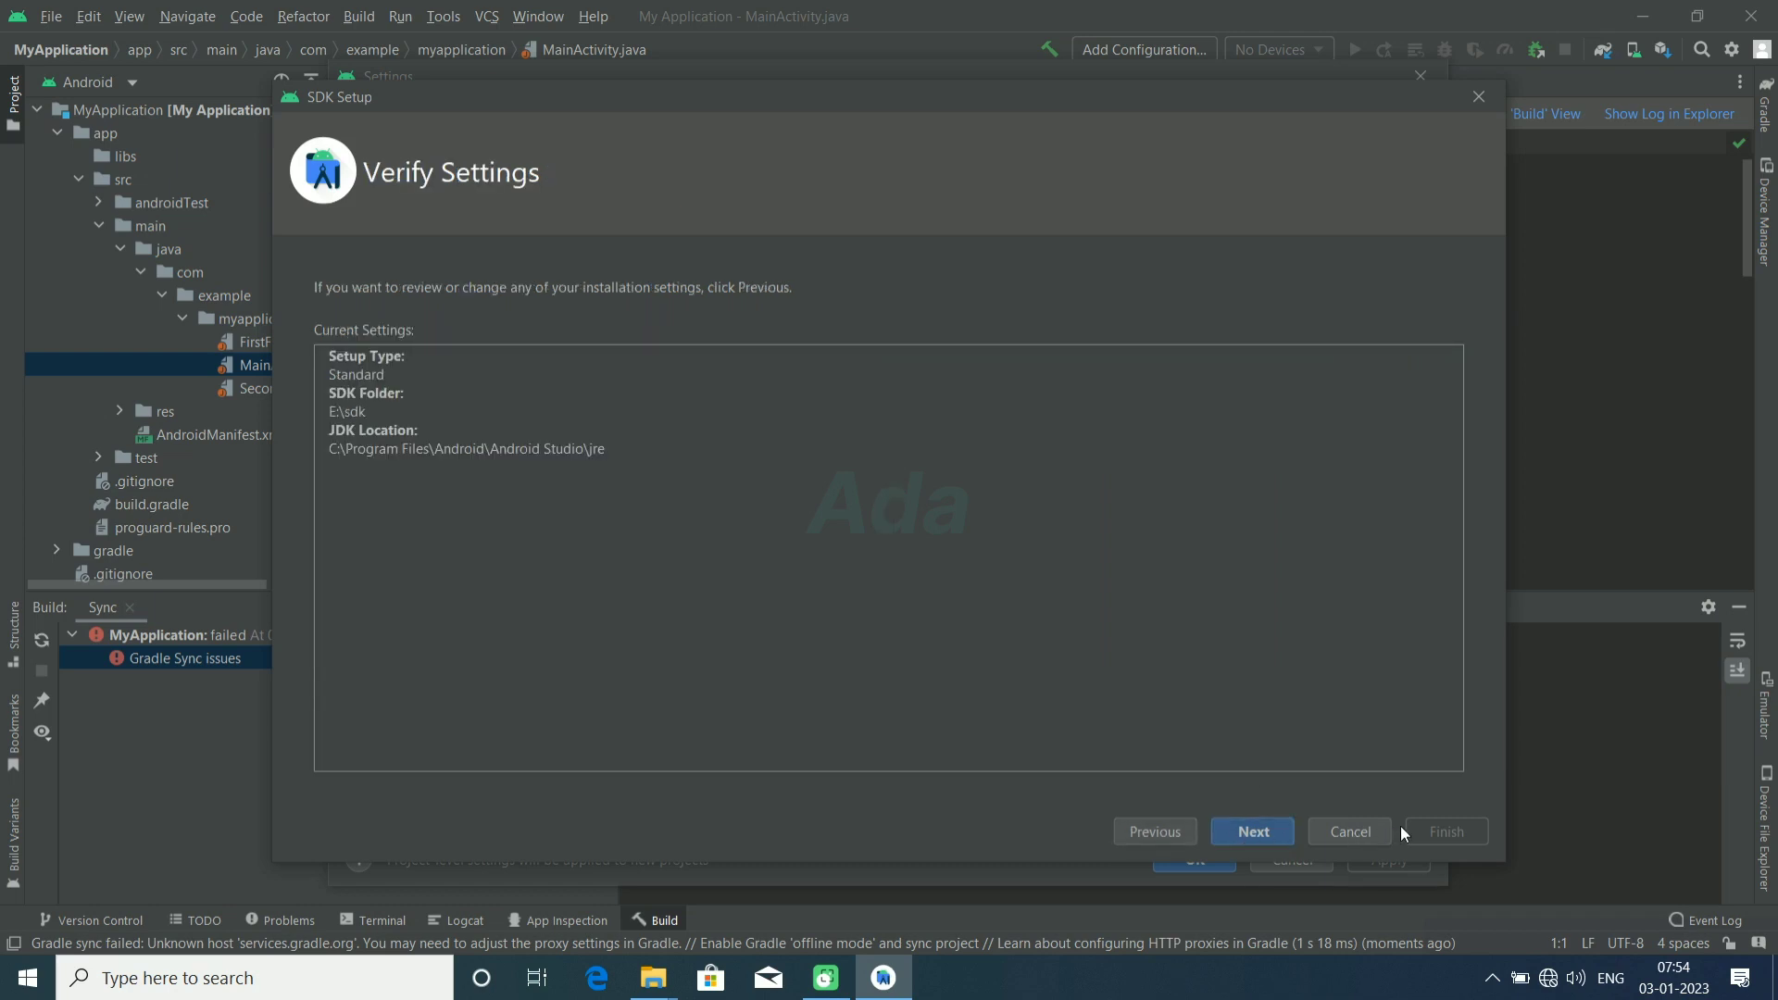
pyautogui.click(1256, 832)
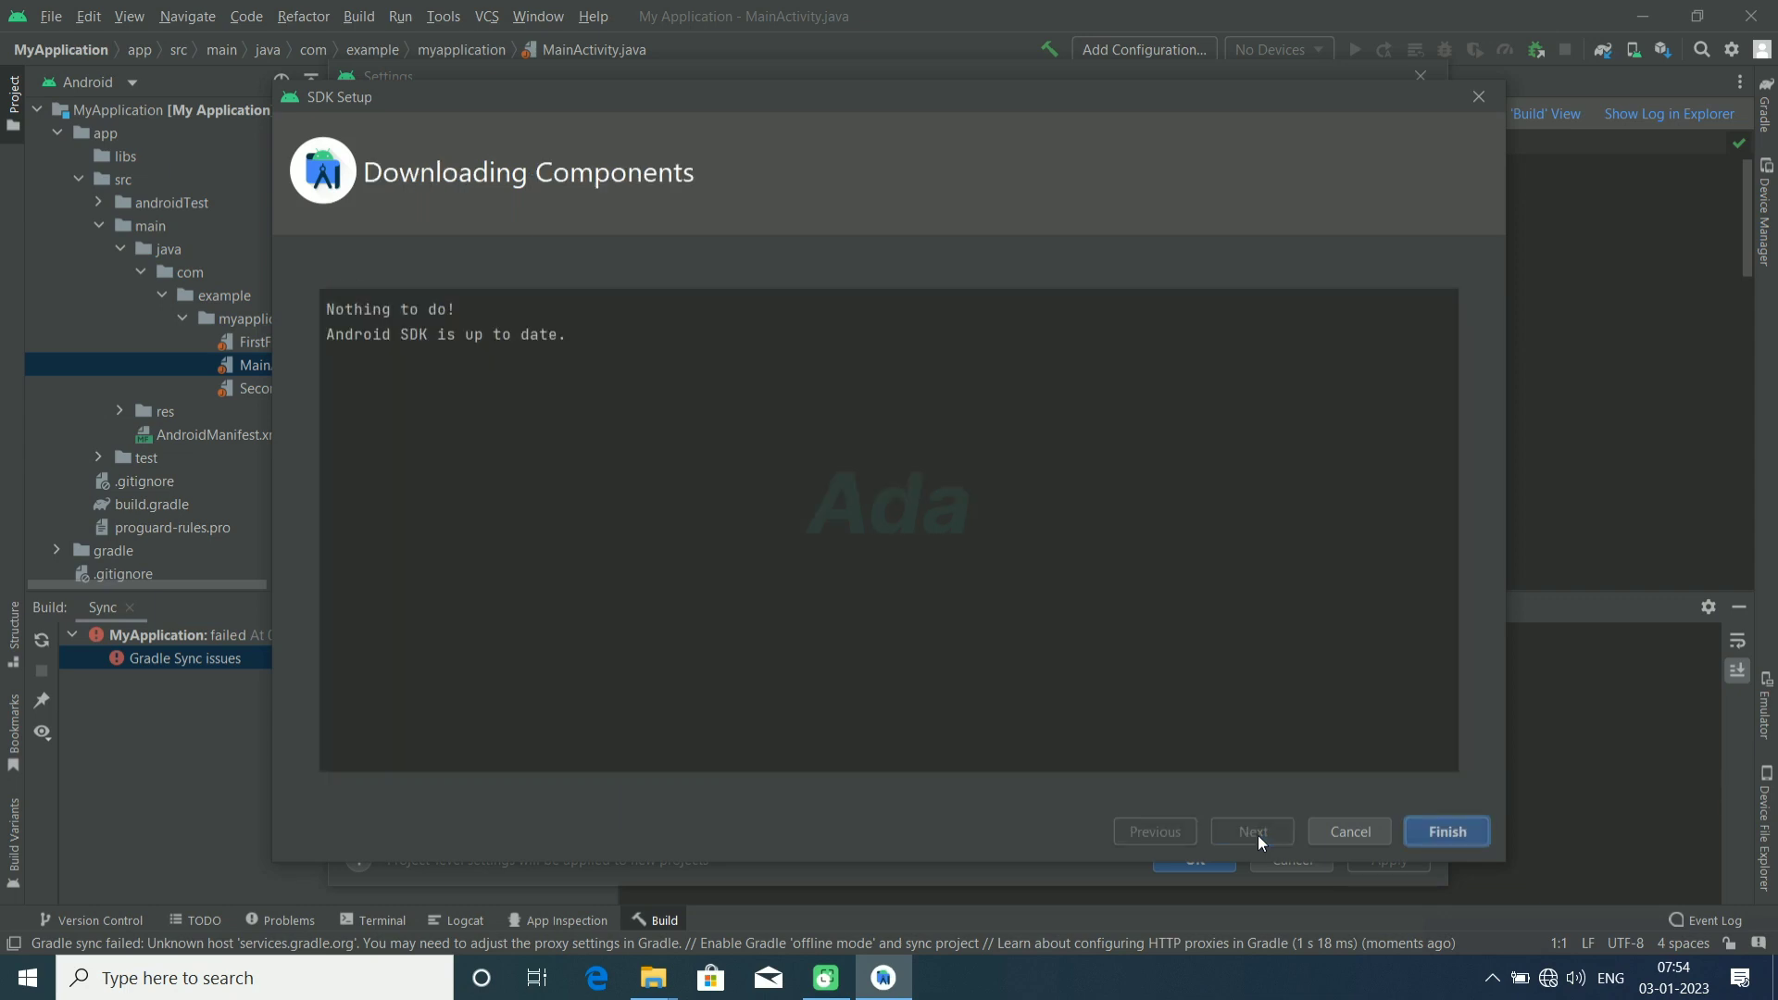
pyautogui.click(1439, 834)
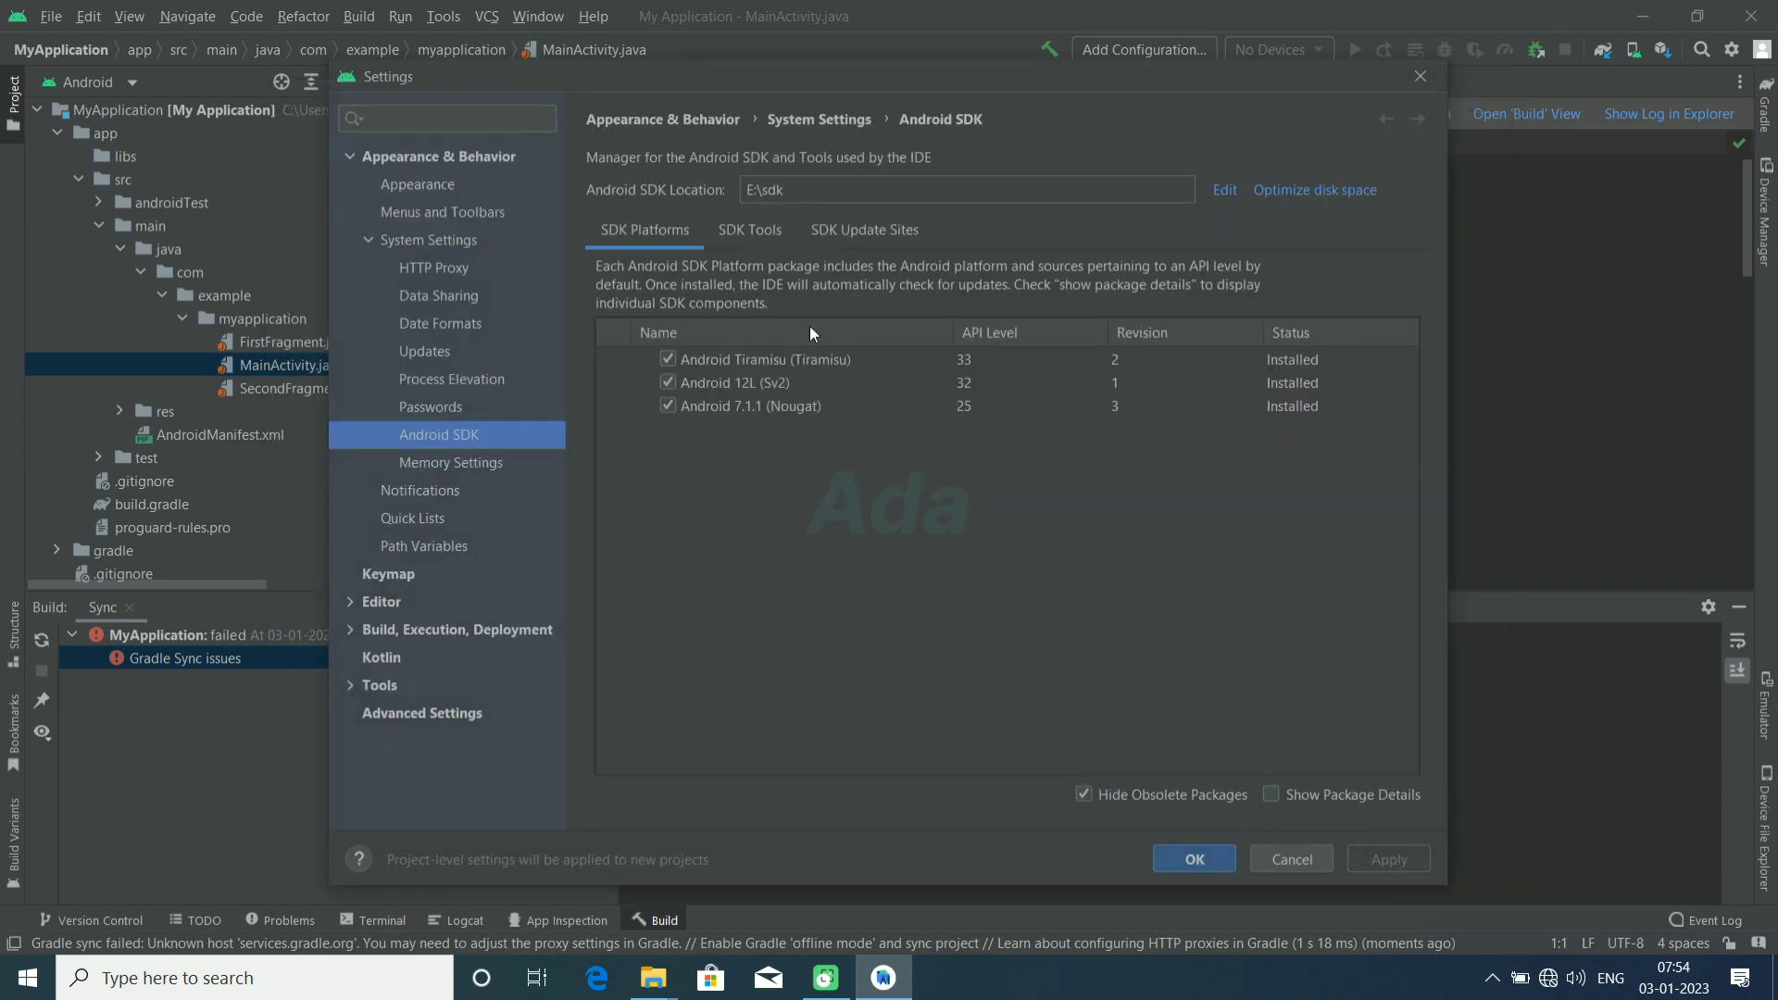
# Step: Review the SDK tools and the SDK update sites in the Android SDK settings
pyautogui.click(747, 245)
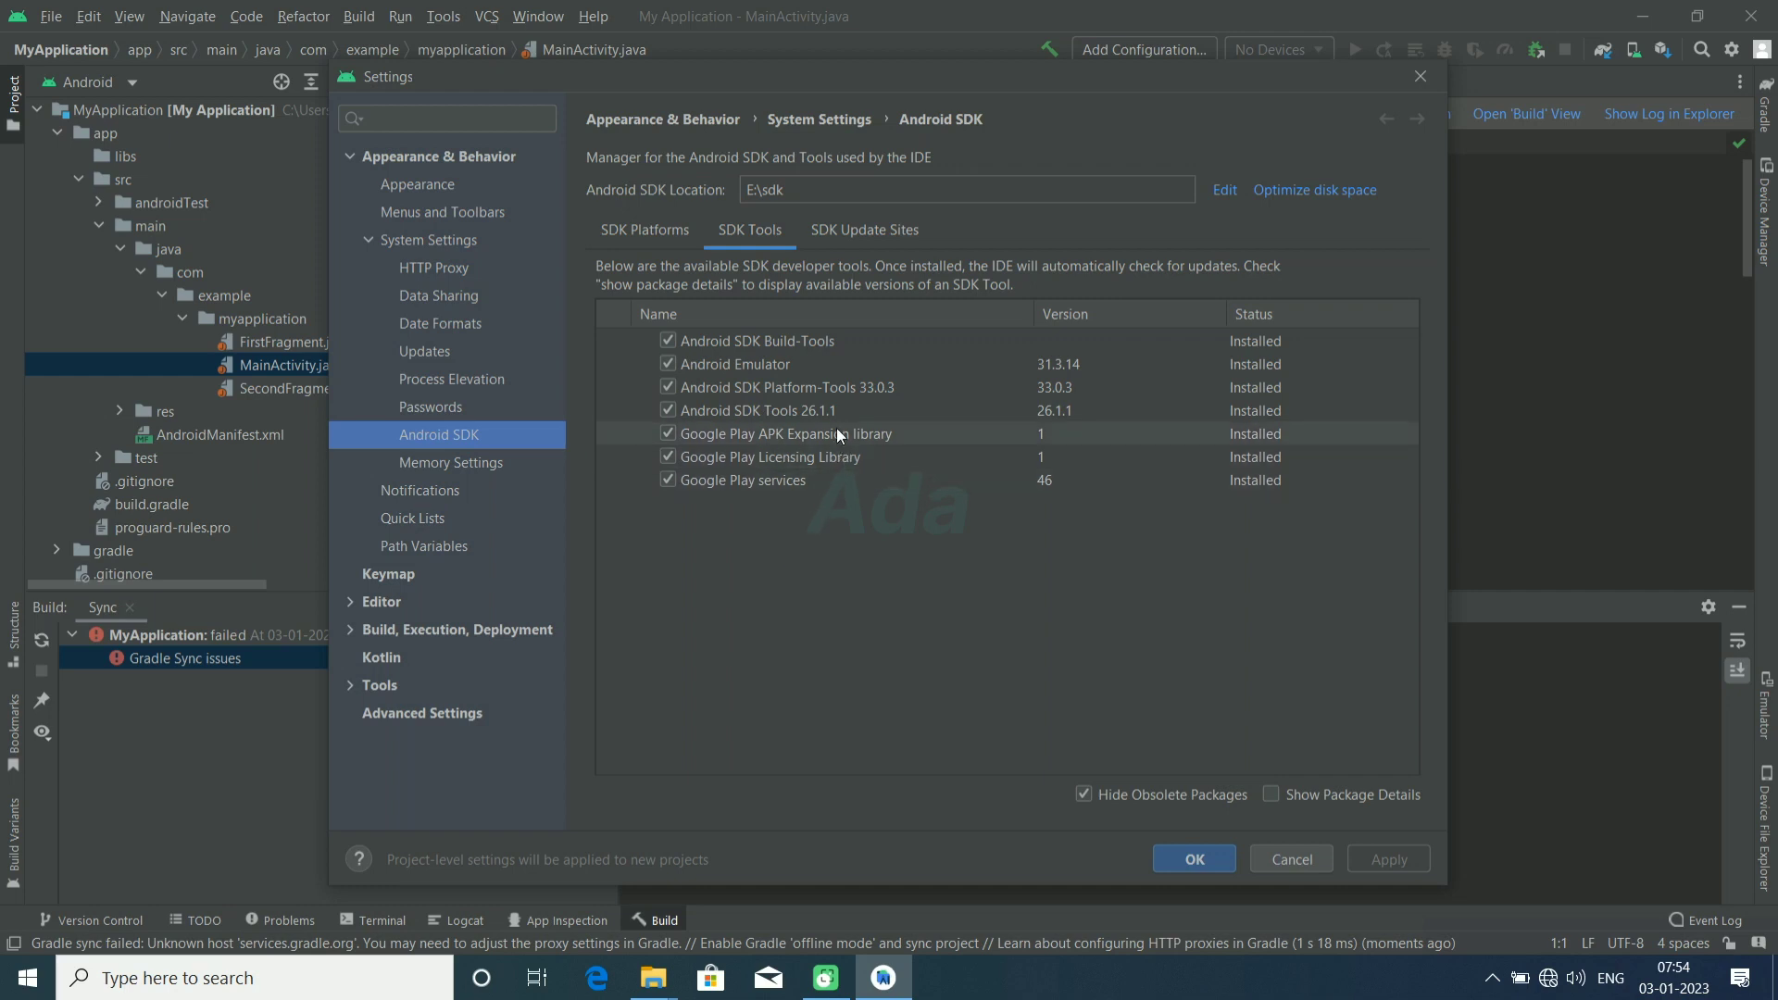
pyautogui.click(841, 234)
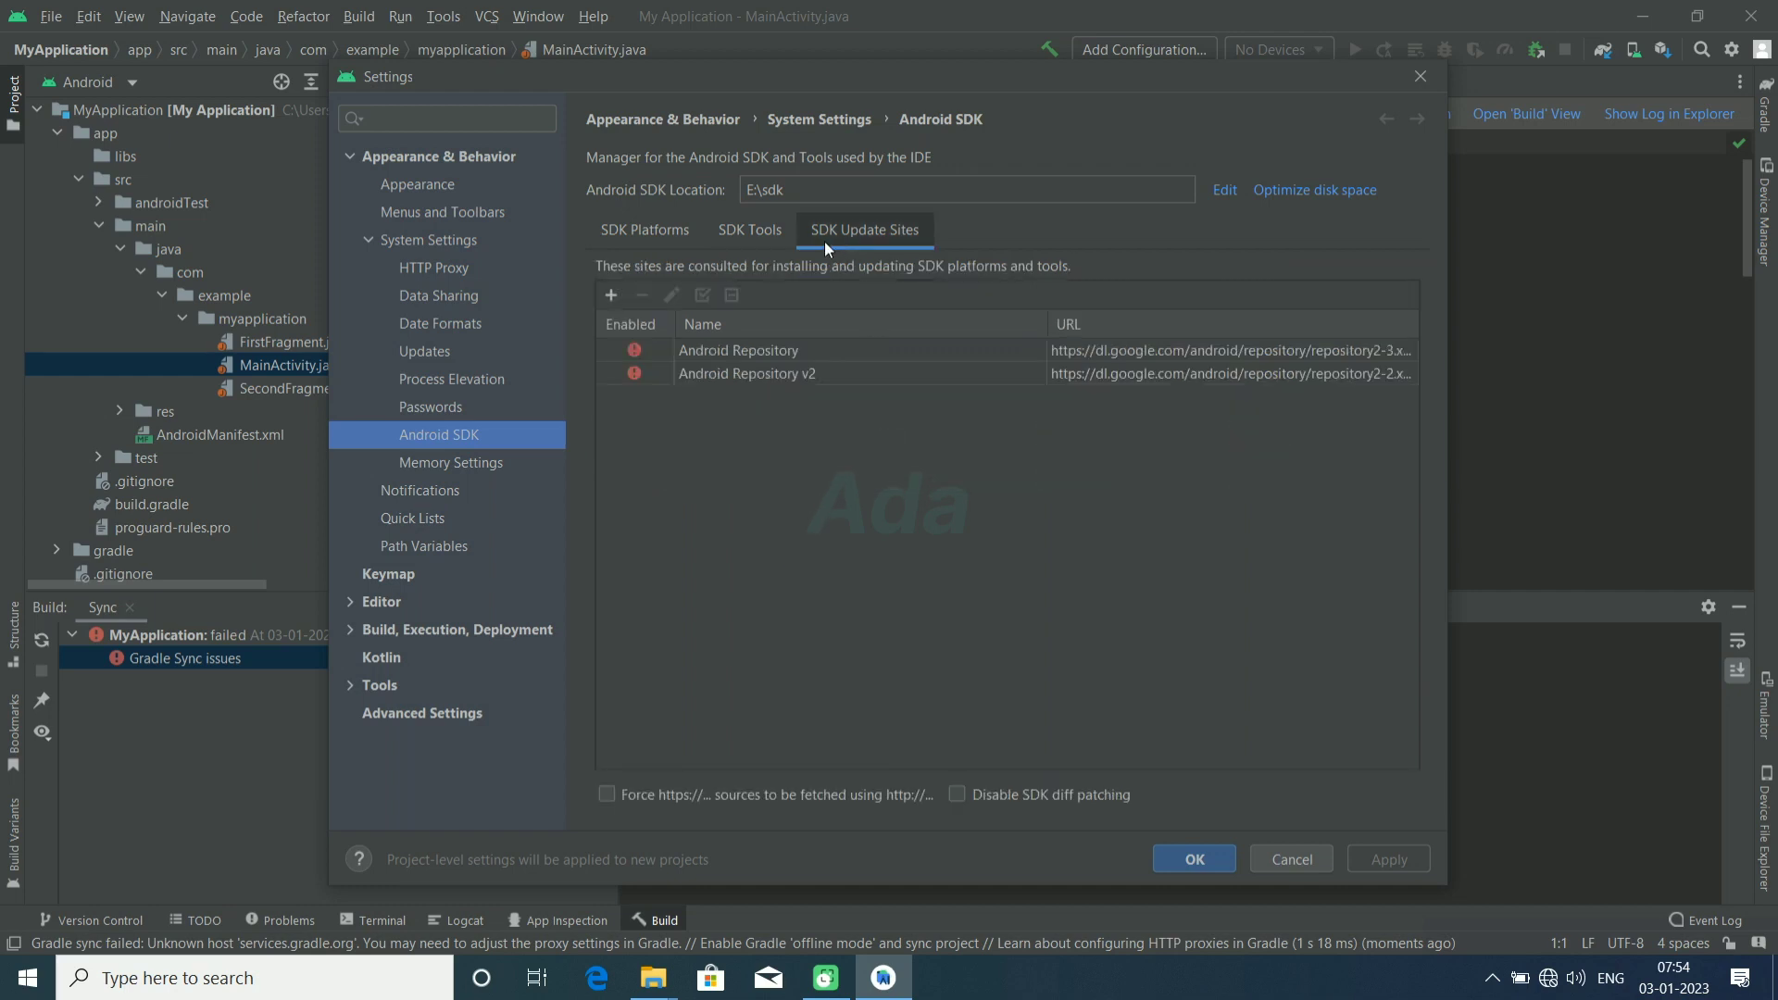
# Step: Accept the Android SDK settings and open gradle-wrapper.properties from the project's gradle/wrapper folder
pyautogui.click(1193, 860)
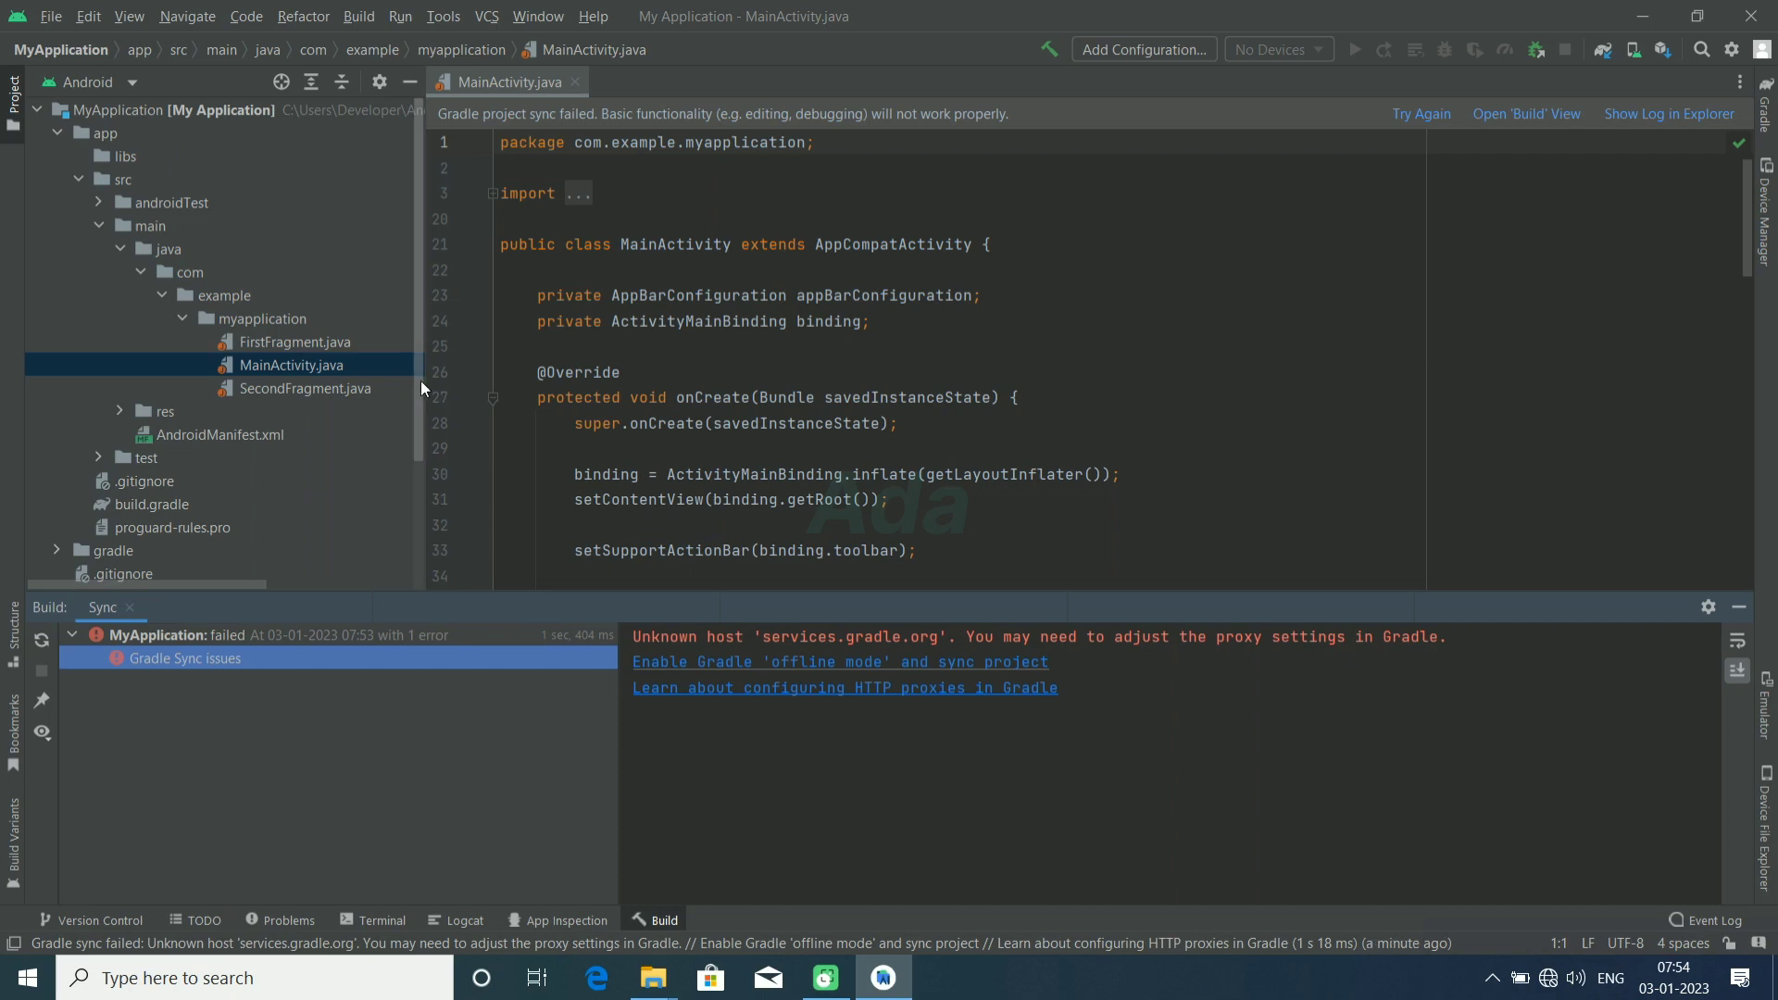
pyautogui.scroll(-3, 413, 454)
pyautogui.scroll(-1, 408, 482)
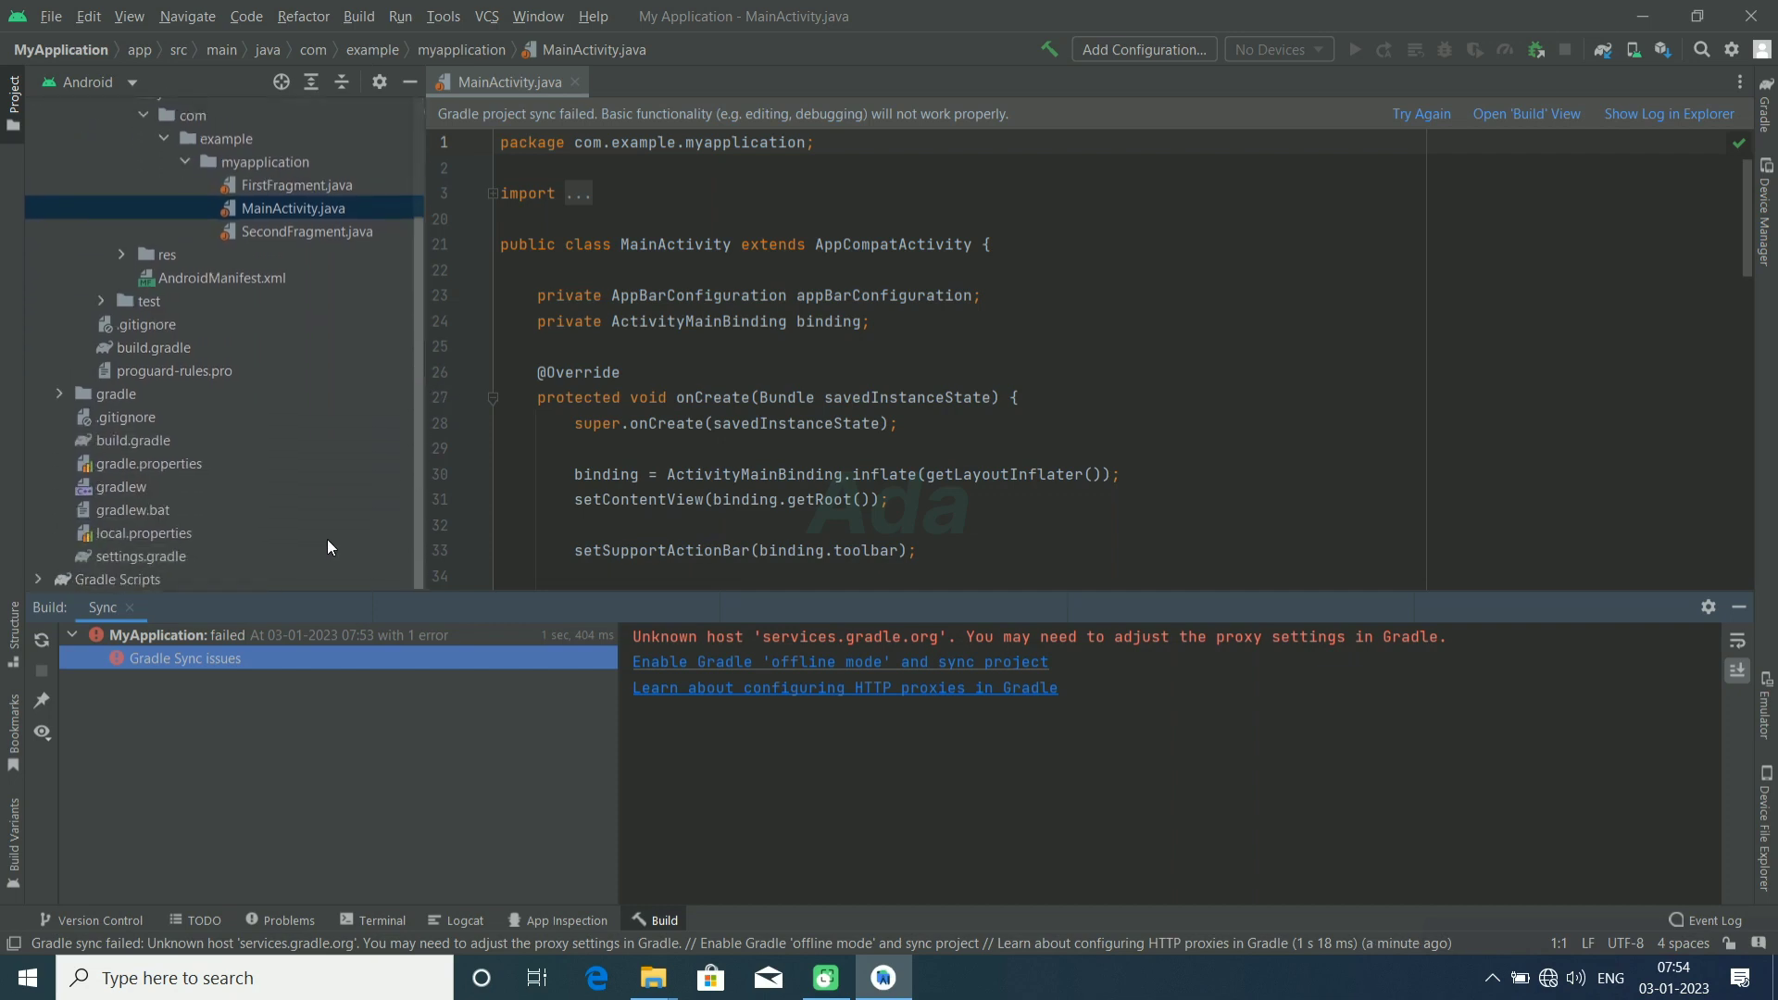
pyautogui.click(56, 386)
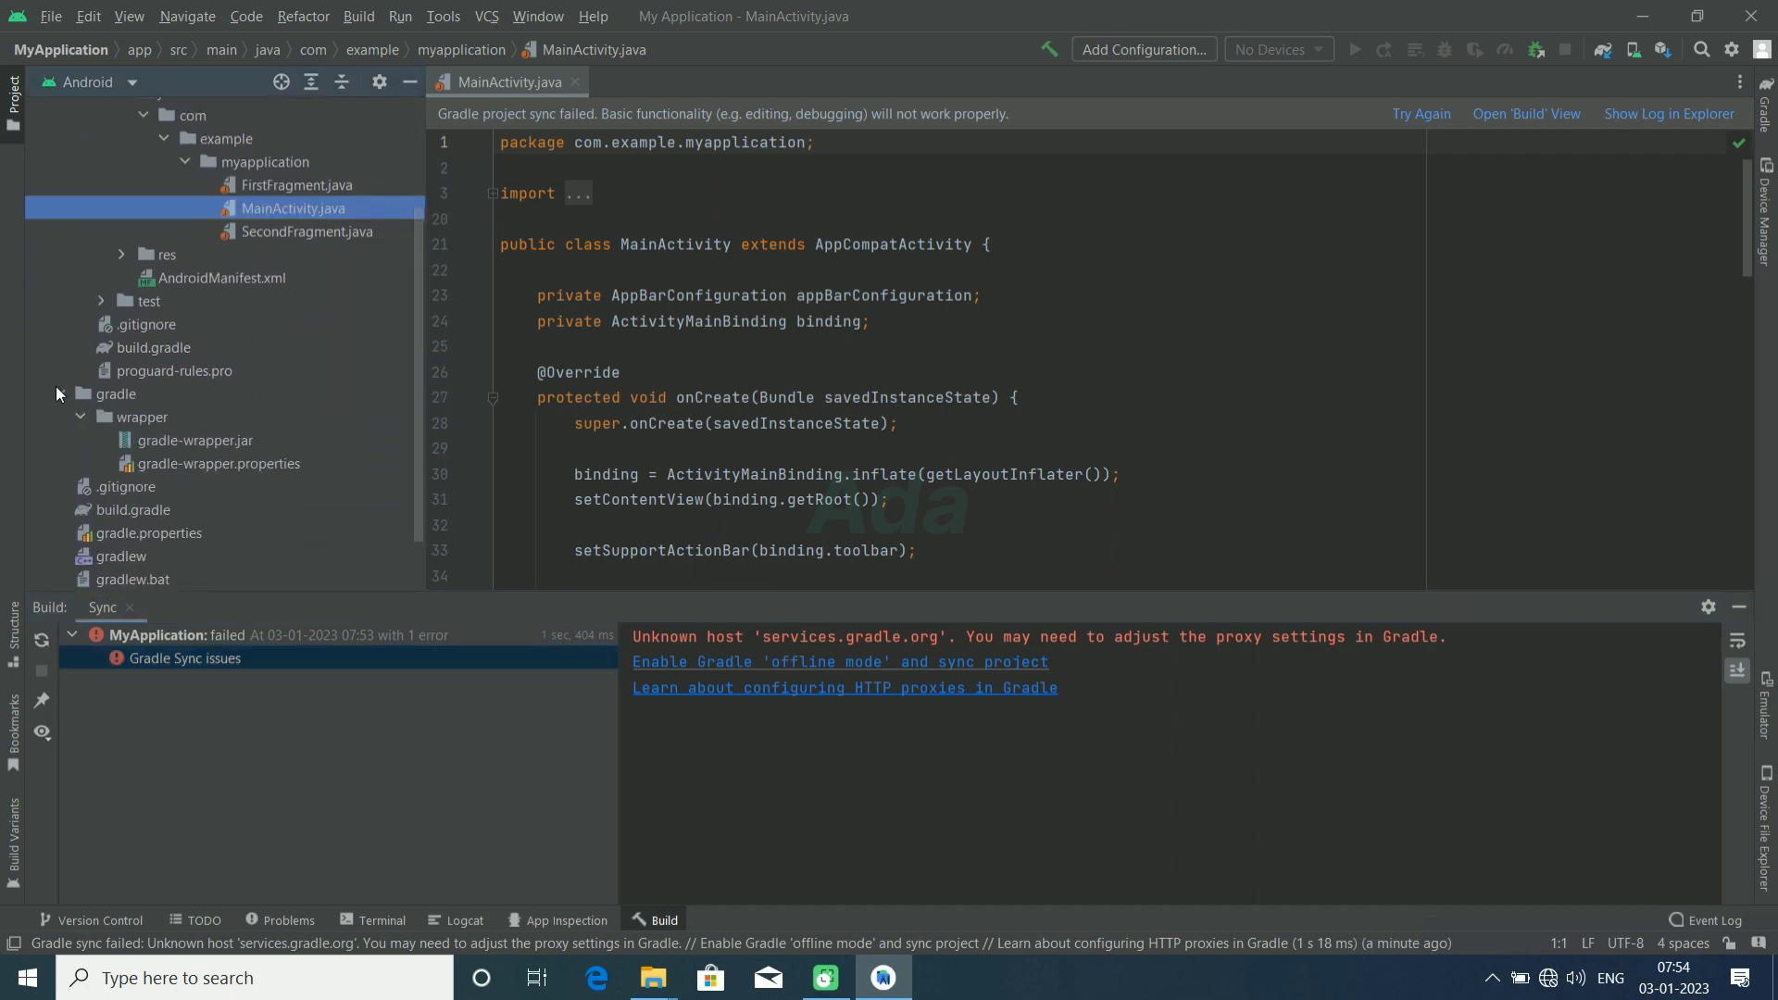
pyautogui.doubleClick(202, 463)
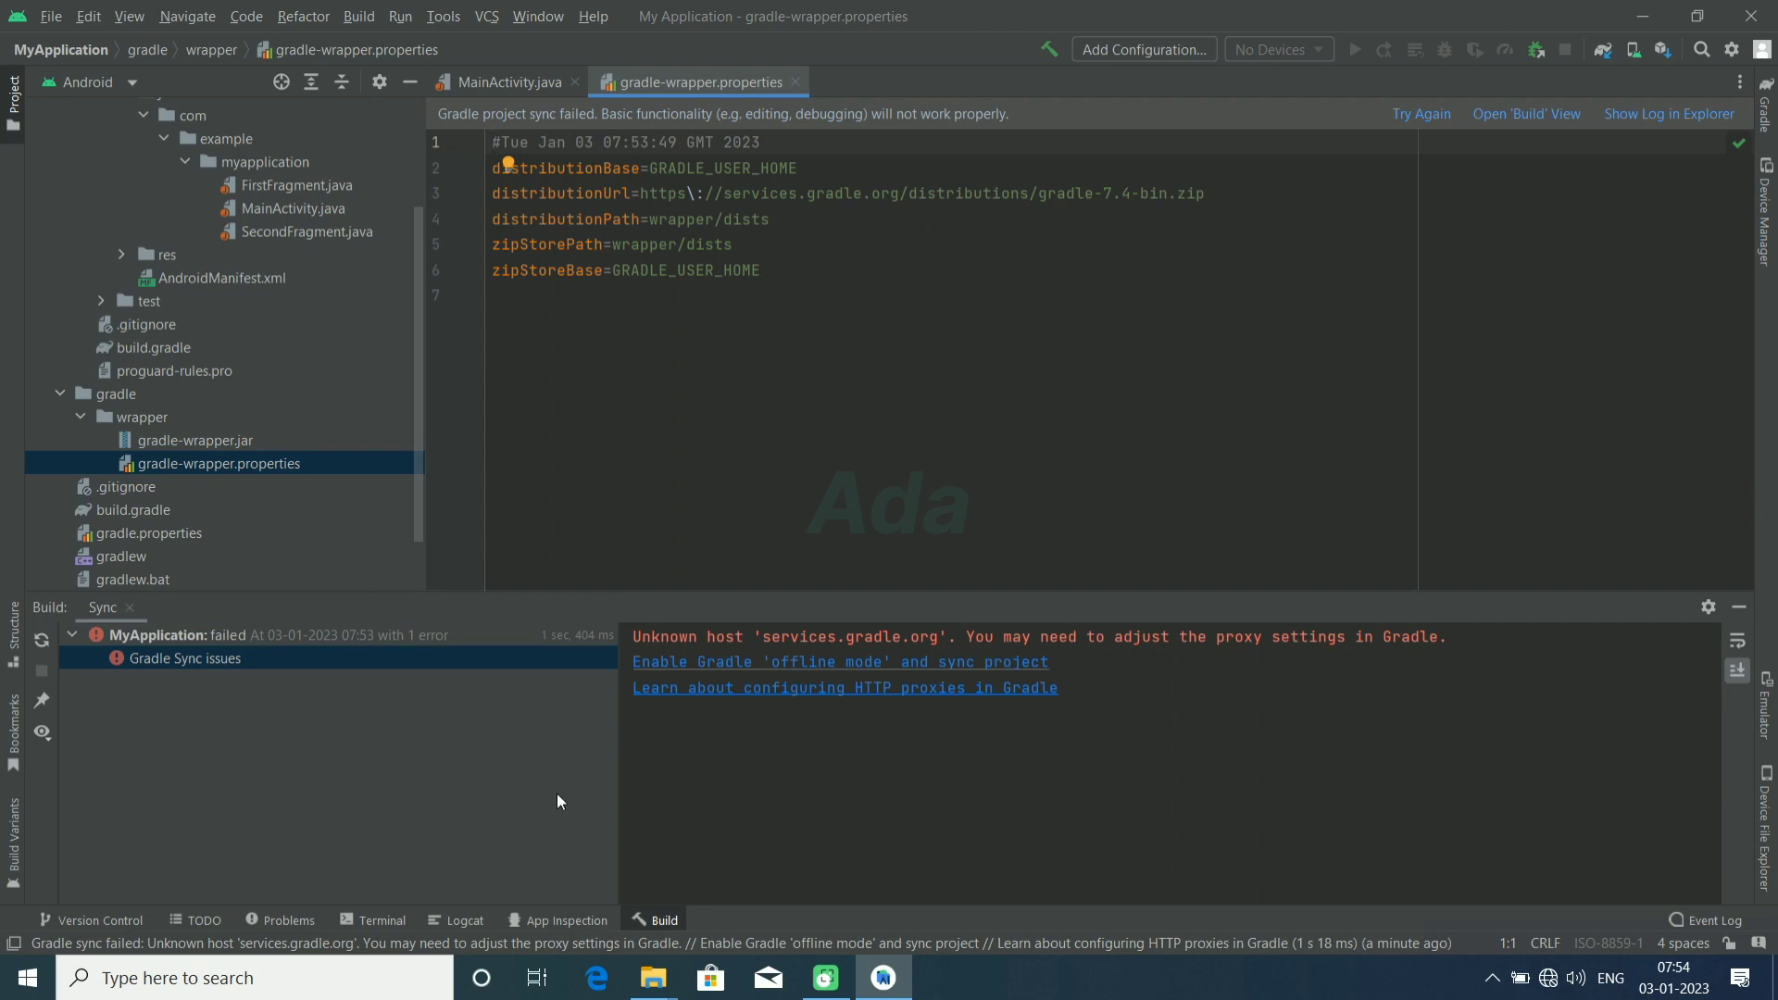
# Step: Replace the https\://services.gradle.org/distributions part of distributionUrl with file:///E:/gradle
pyautogui.moveTo(654, 977)
pyautogui.click(690, 399)
pyautogui.moveTo(642, 197); pyautogui.dragTo(1030, 195)
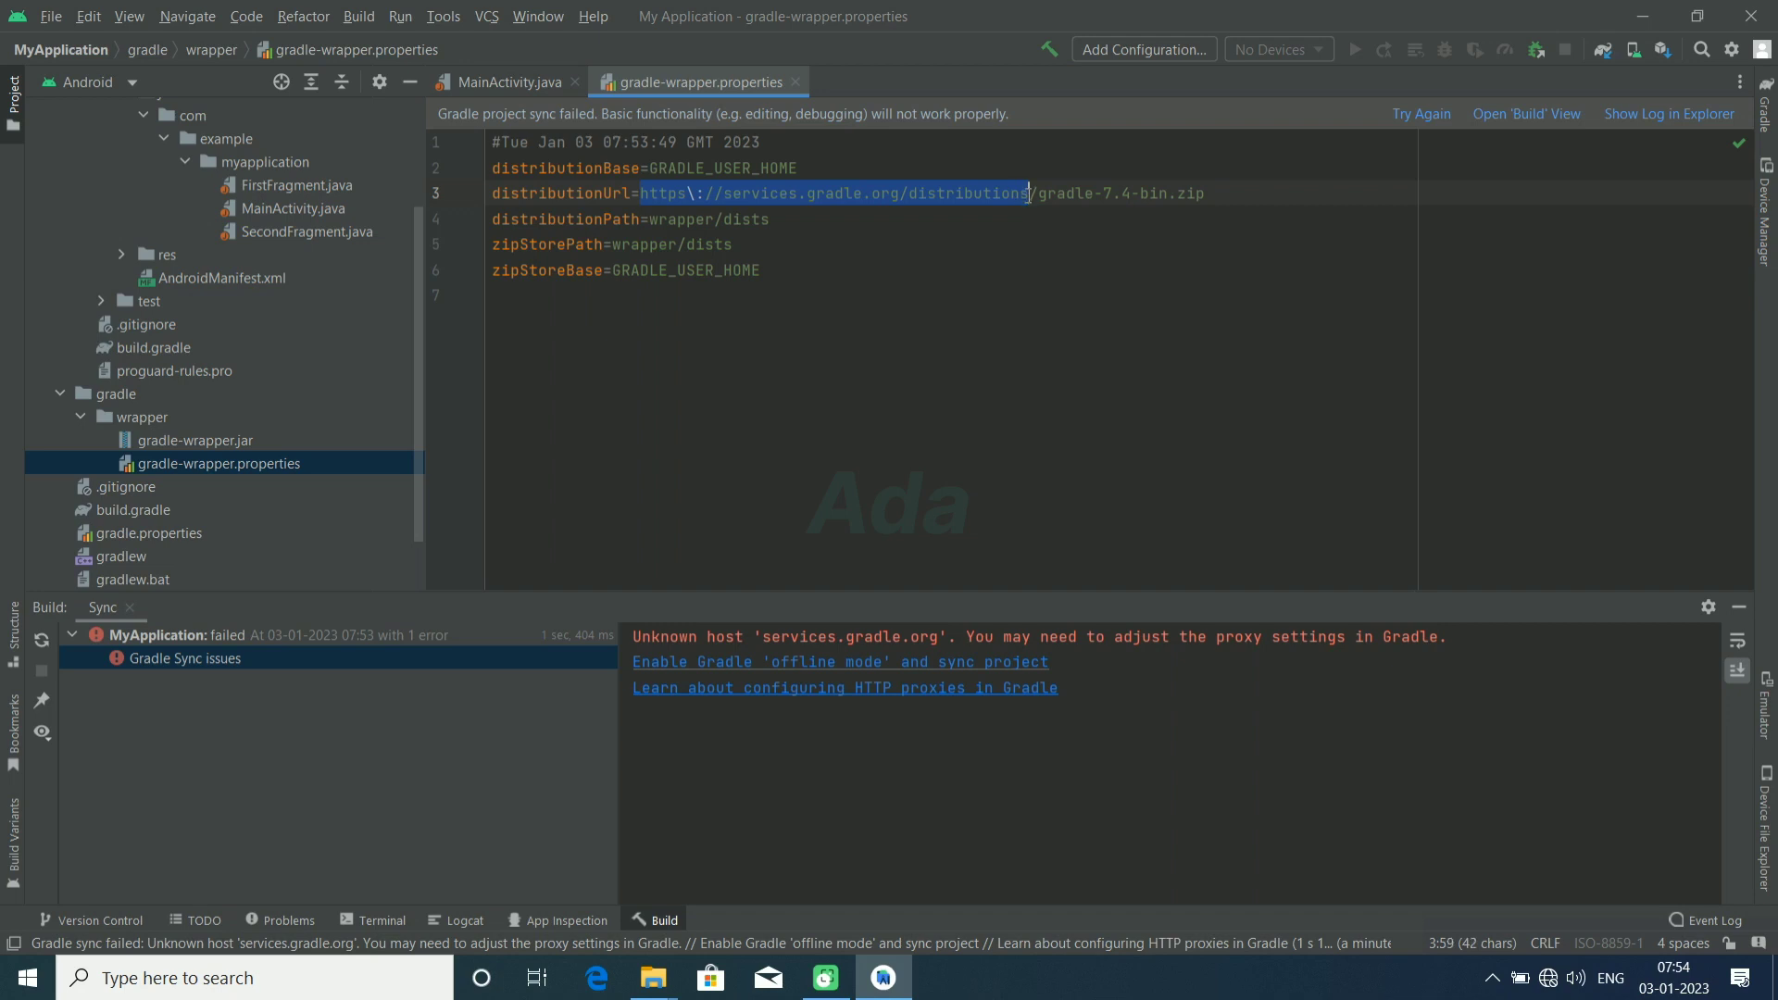
pyautogui.write('fil')
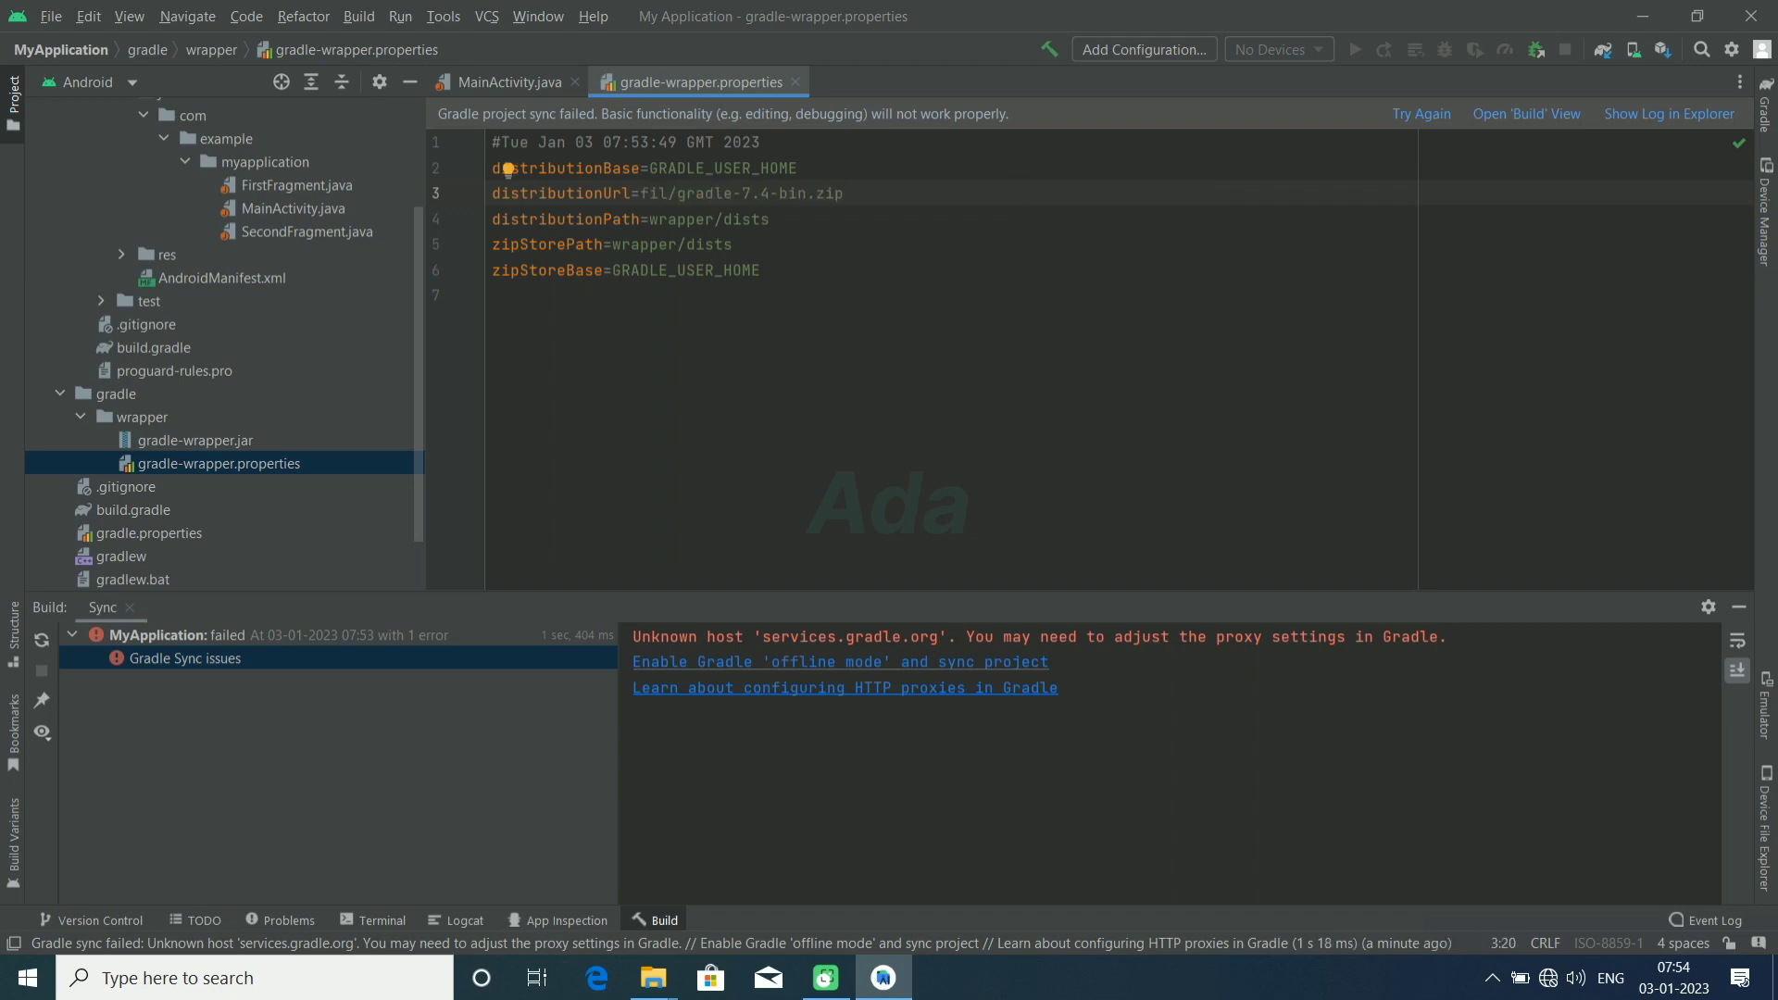
pyautogui.write('e:///E:/gradle')
# Step: Change the distributionUrl archive to gradle-7.4.1-bin.zip and reload the linked Gradle project
pyautogui.click(899, 192)
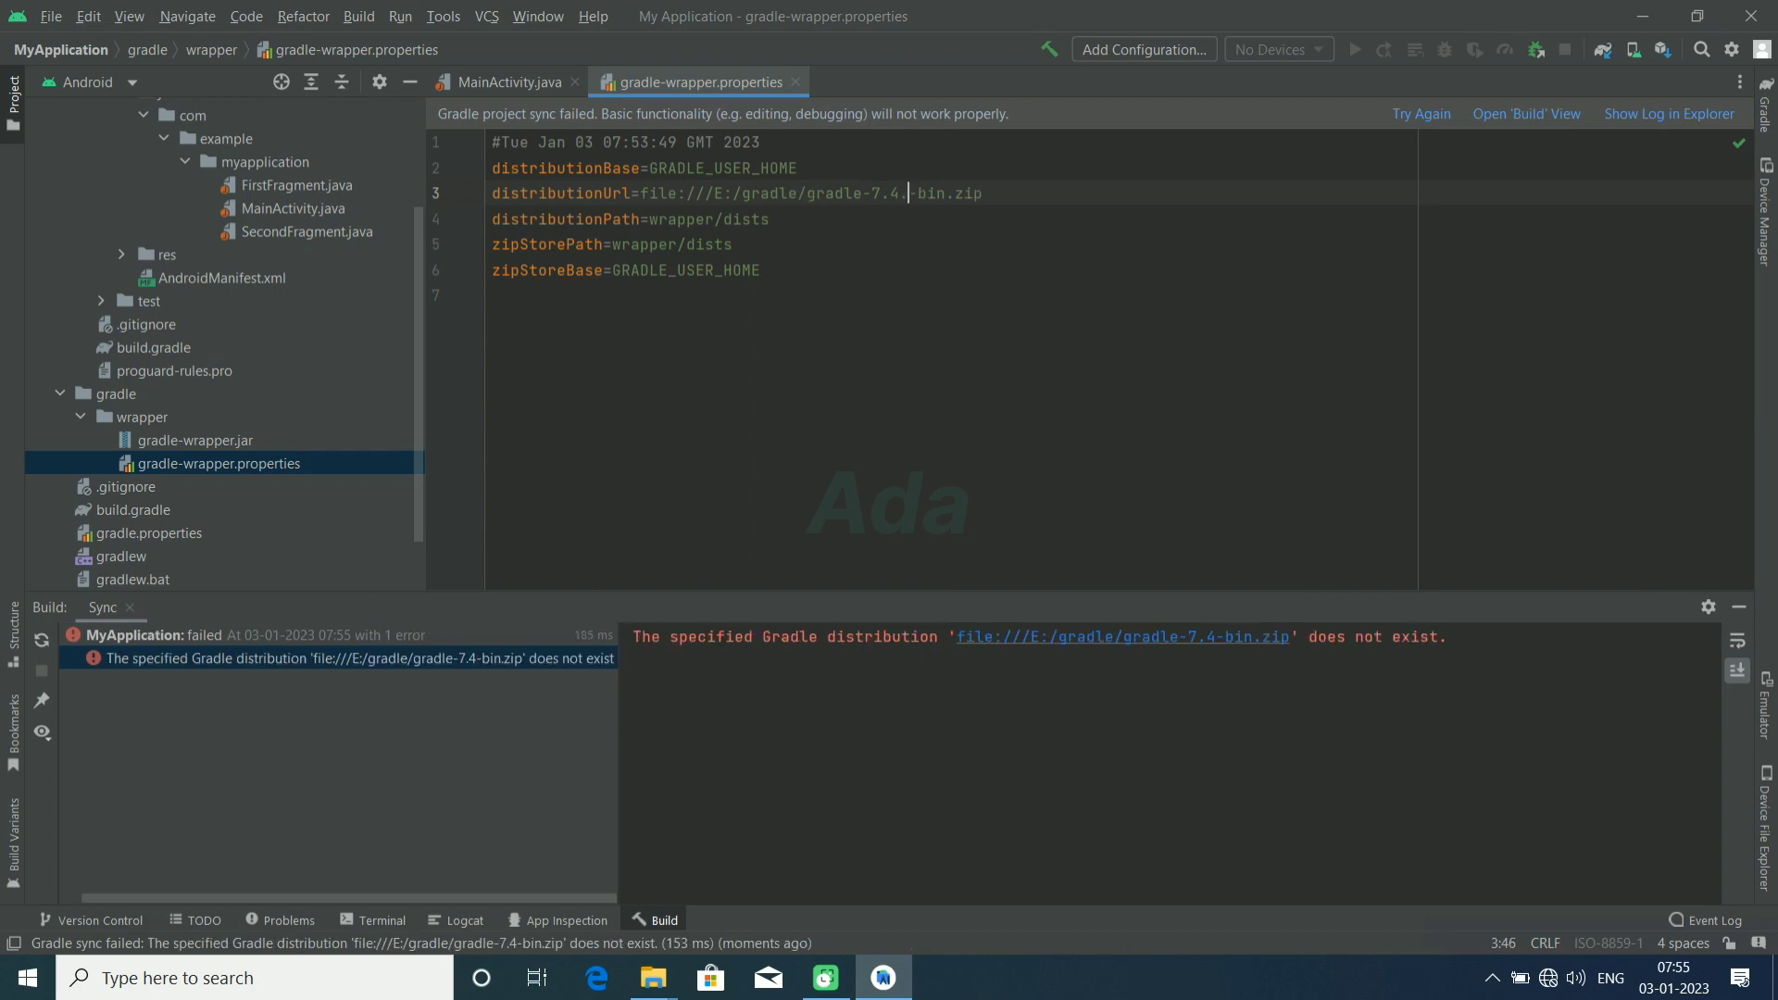
pyautogui.write('.1')
pyautogui.click(41, 640)
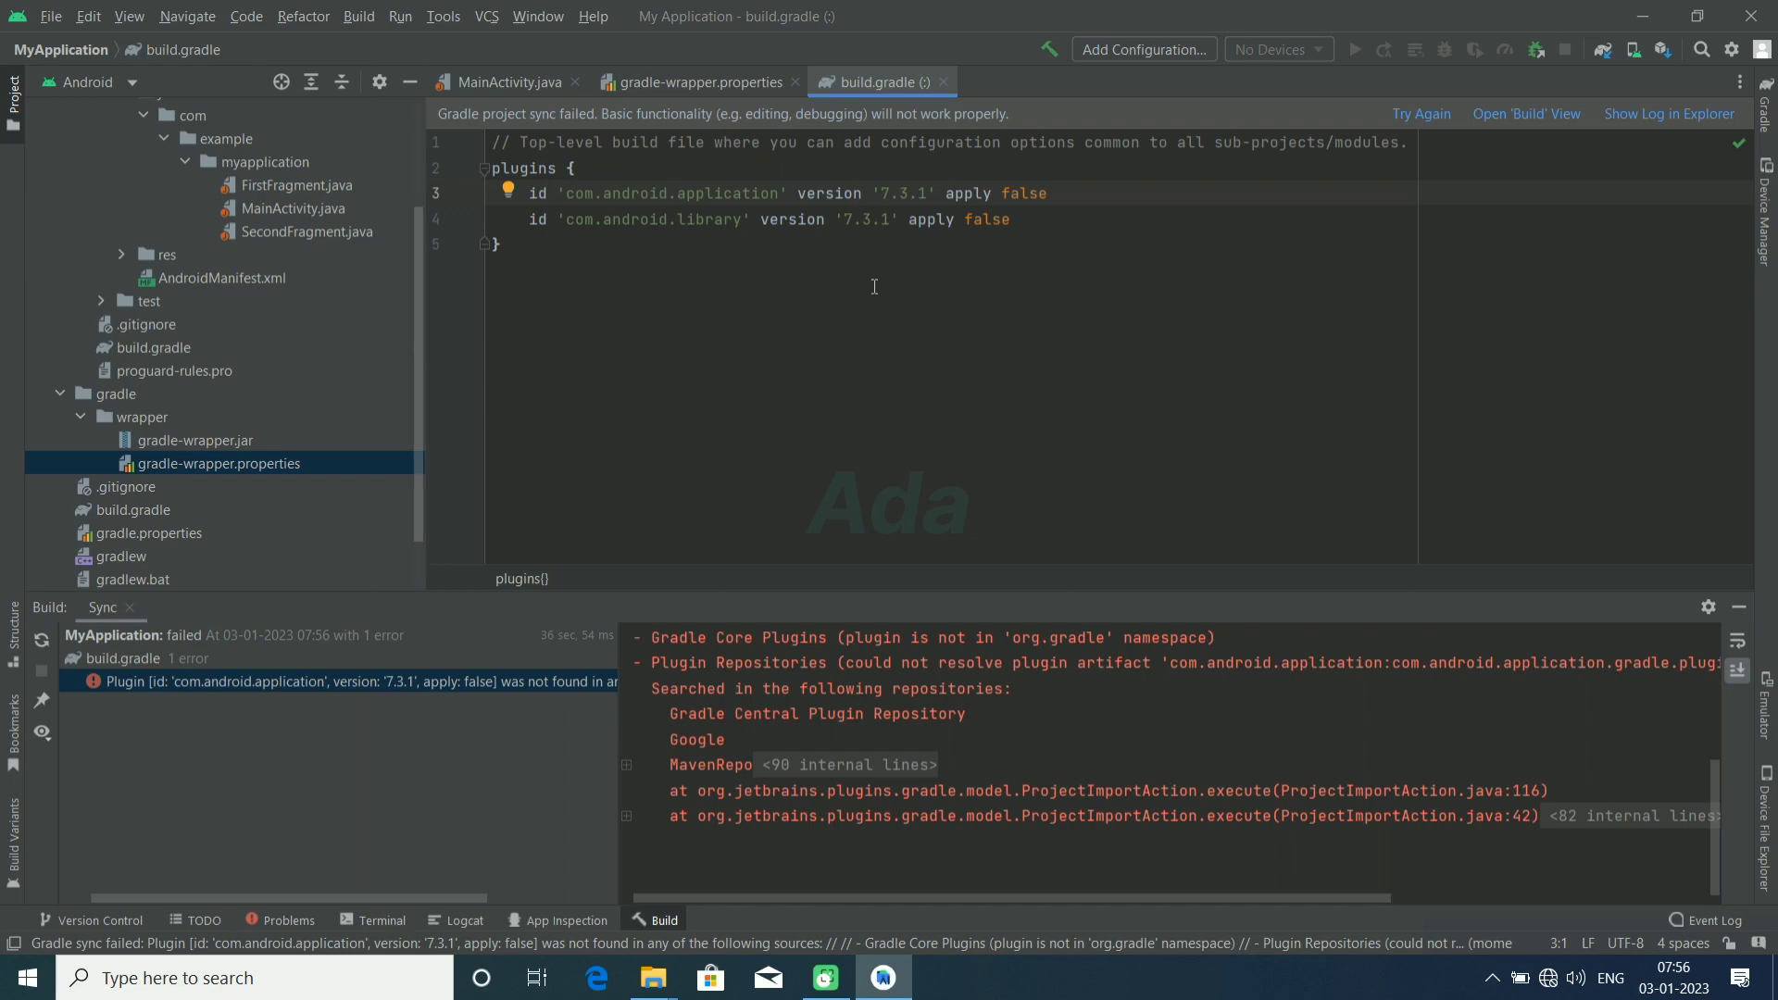
# Step: Minimize Android Studio, close the E: gradle folder, and open the Developer user folder beside the Local Disk (D:) window
pyautogui.click(1641, 19)
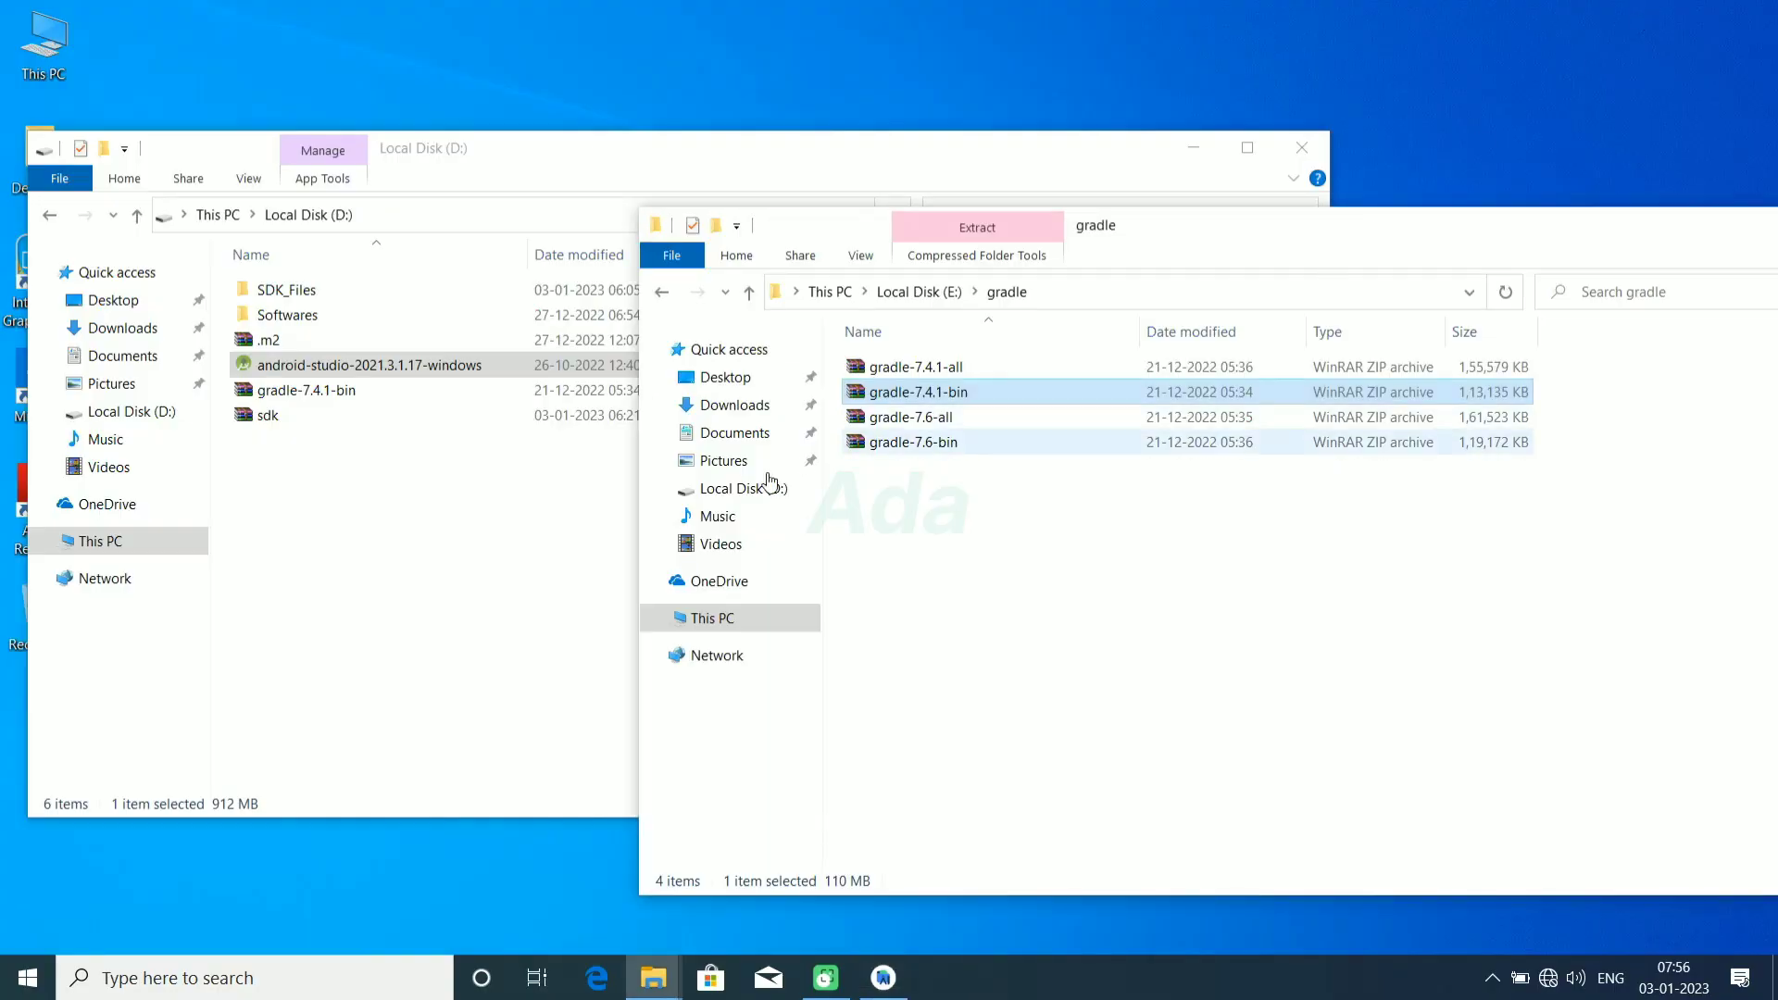
pyautogui.hotkey('alt', 'F4')
pyautogui.moveTo(624, 155); pyautogui.dragTo(1033, 146)
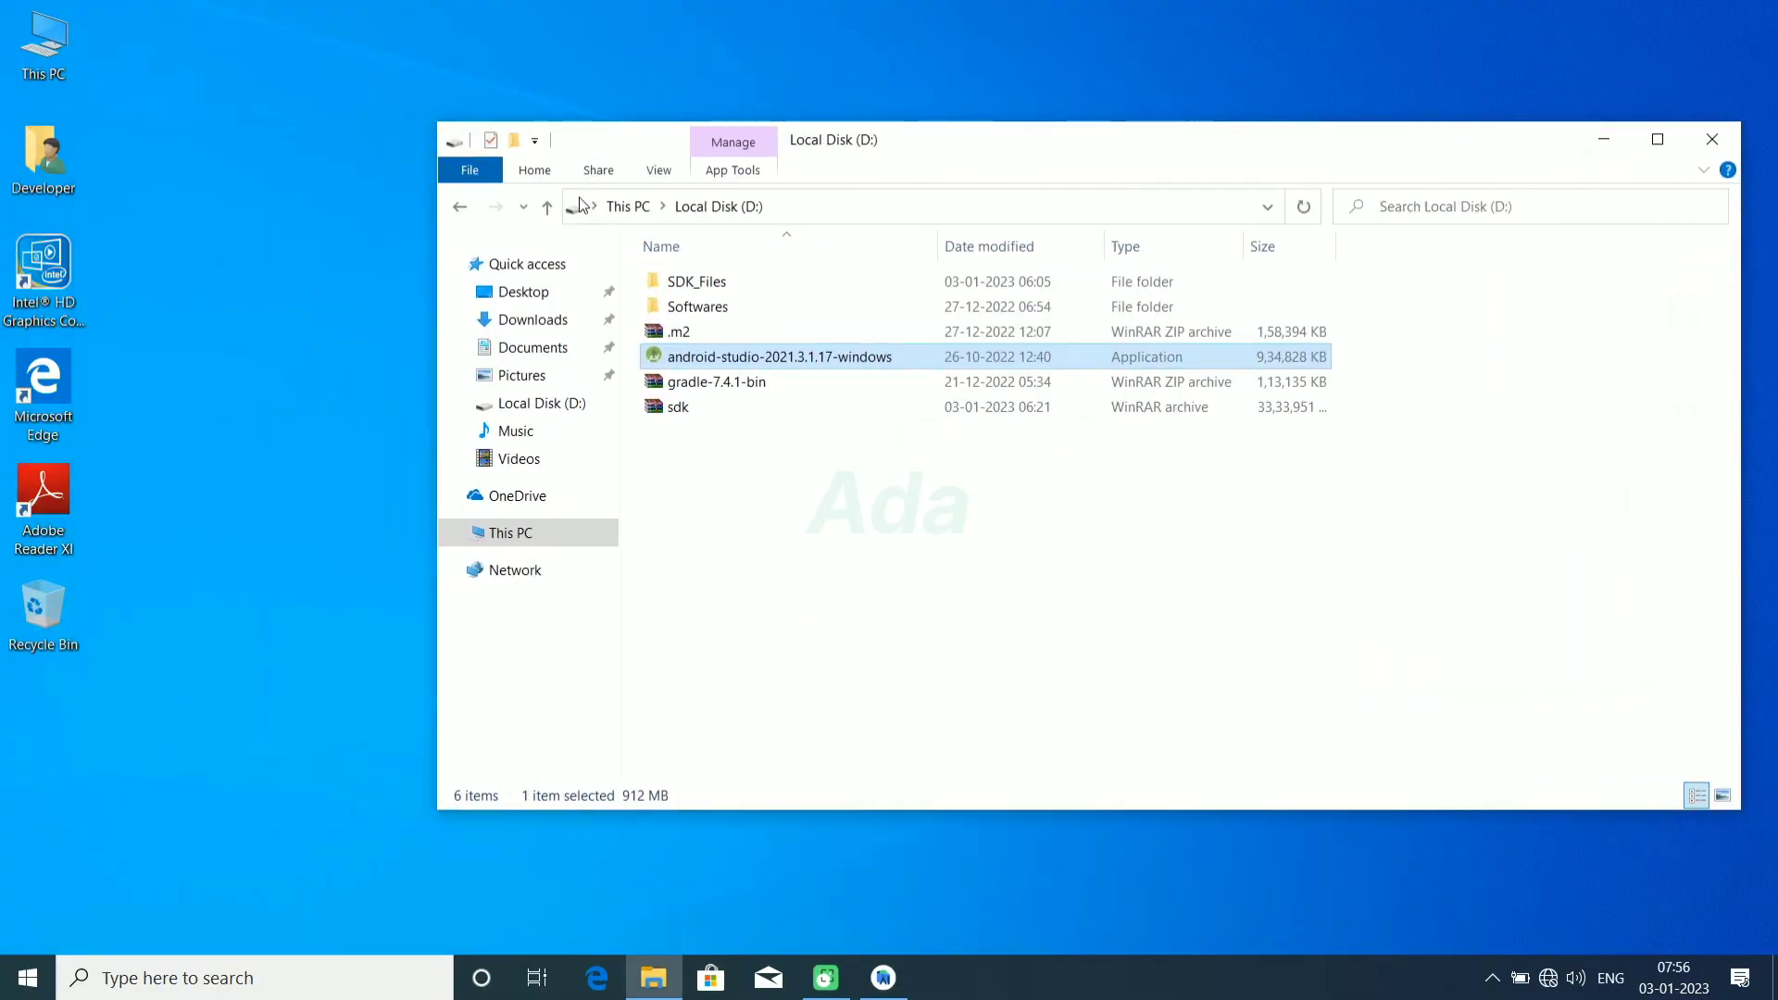
pyautogui.doubleClick(44, 153)
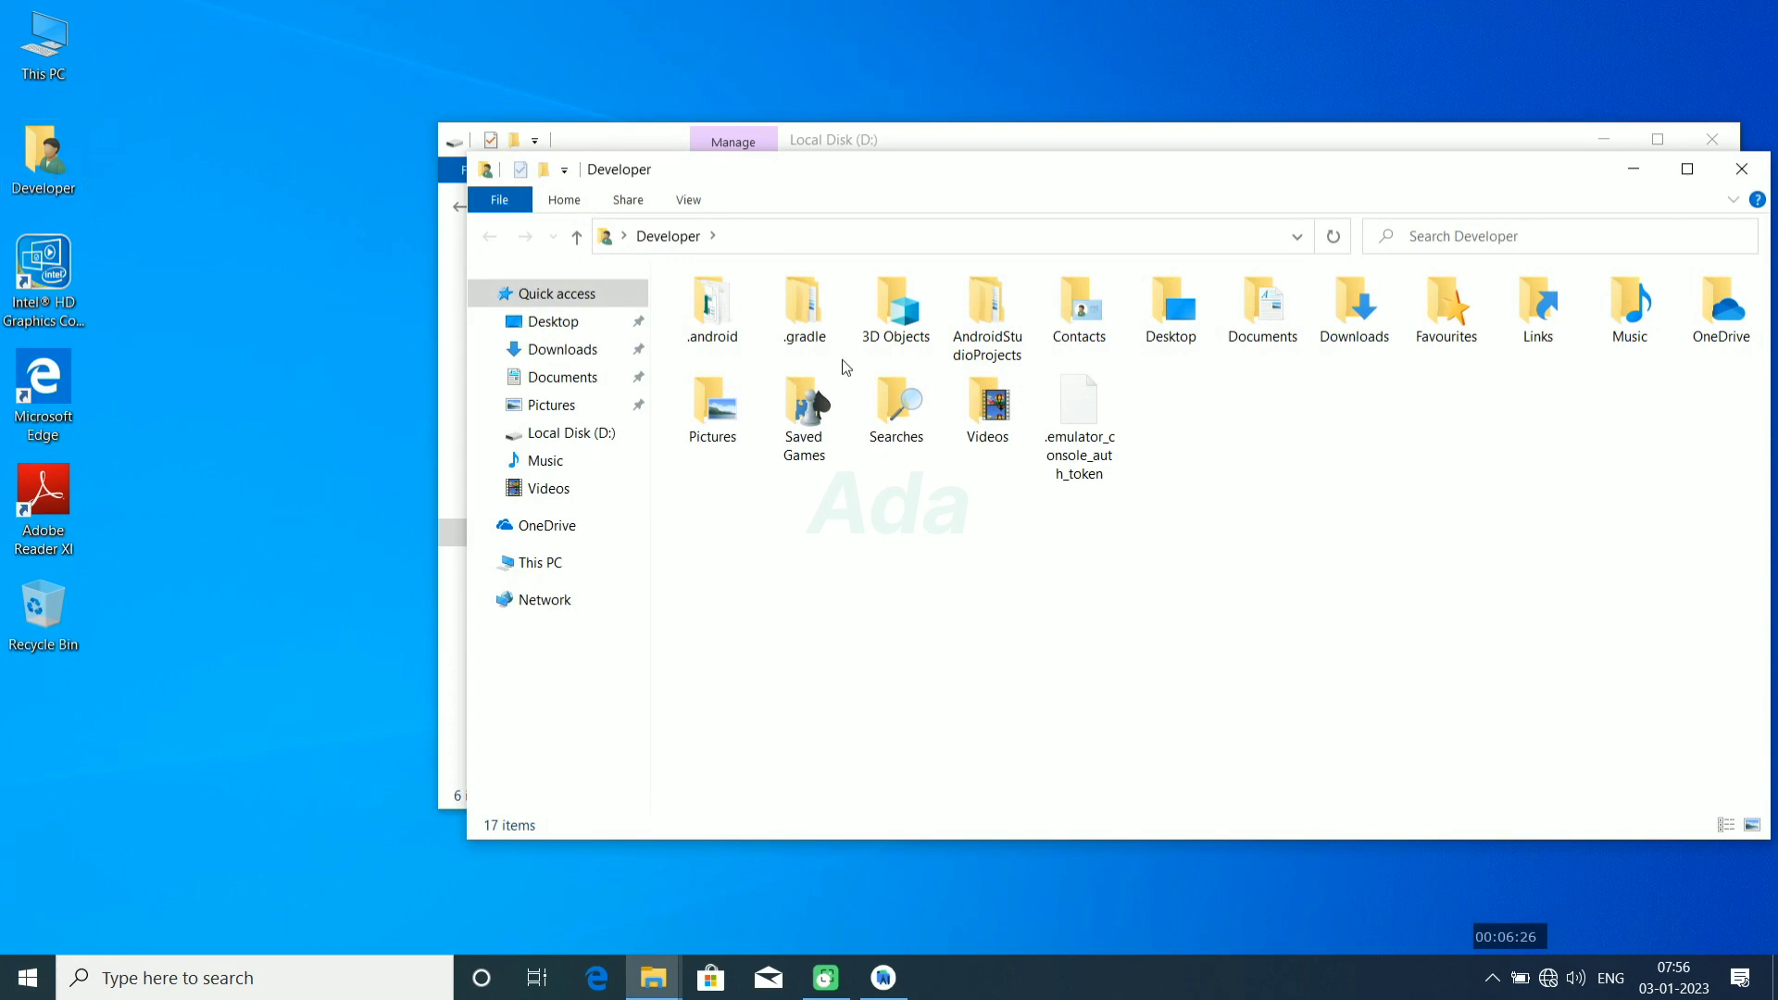
pyautogui.moveTo(1127, 177); pyautogui.dragTo(781, 254)
pyautogui.moveTo(1207, 158); pyautogui.dragTo(1378, 110)
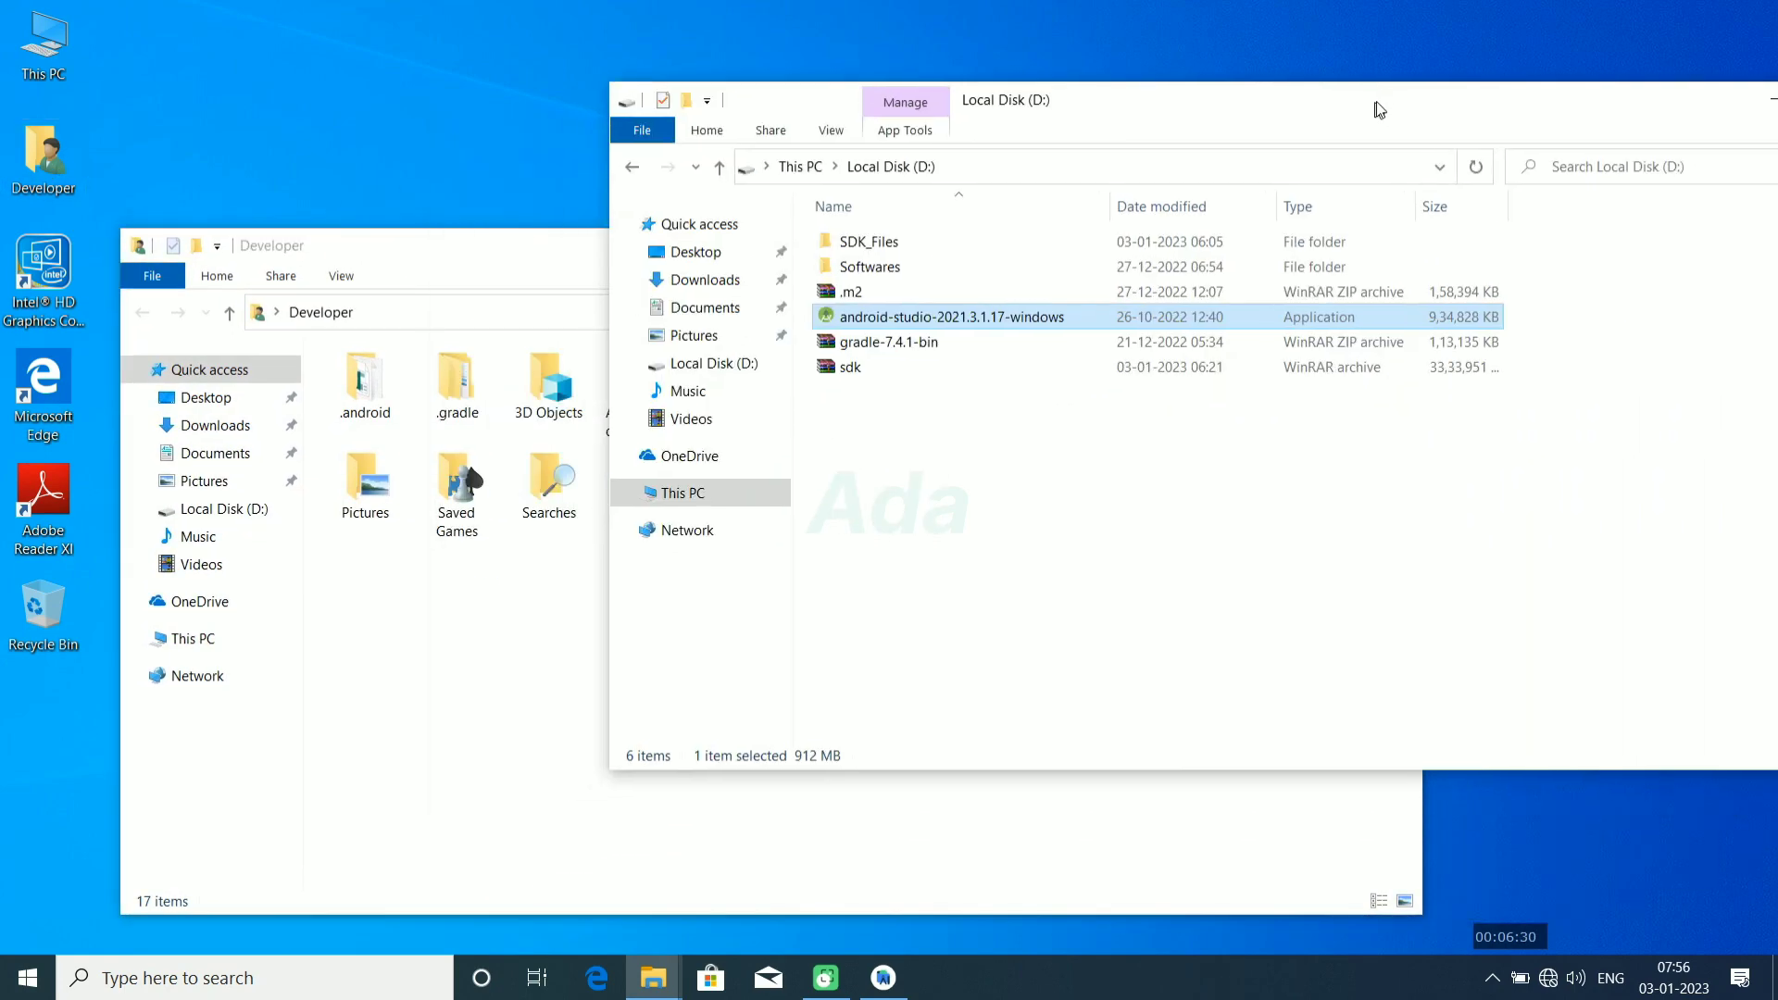
# Step: Extract the .m2 folder from the .m2 archive on Local Disk (D:) into the Developer folder, and close WinRAR
pyautogui.doubleClick(874, 288)
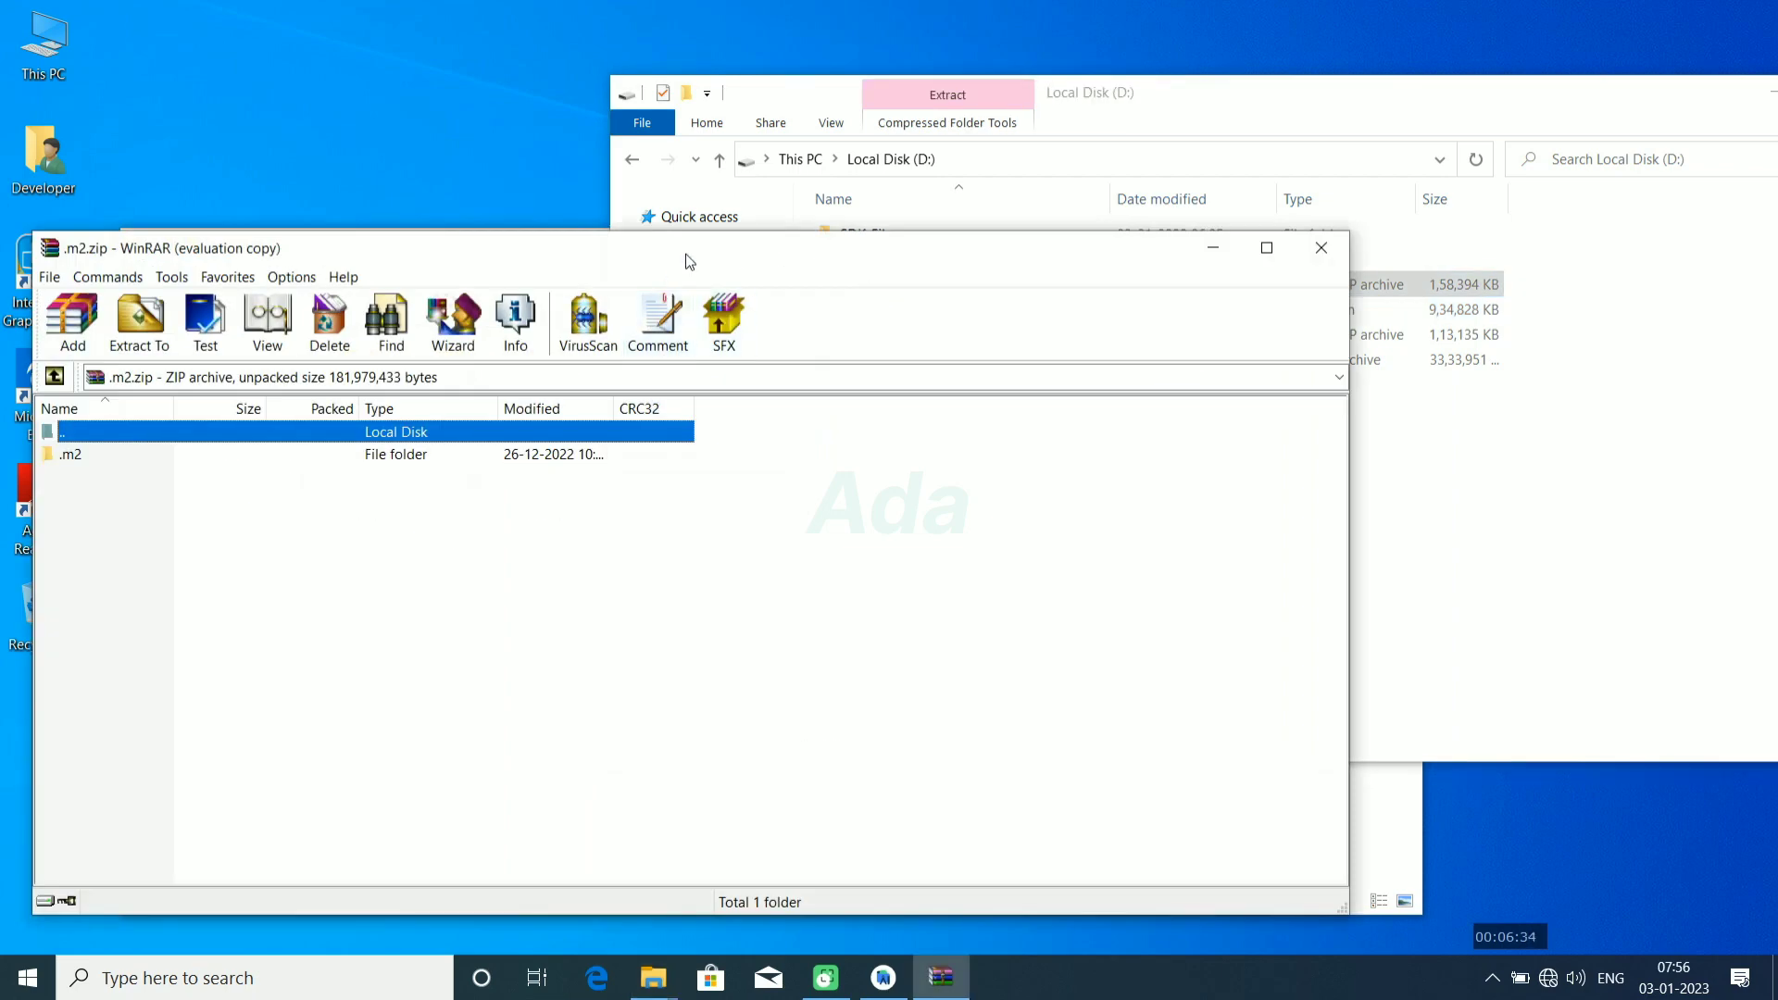
pyautogui.moveTo(691, 259); pyautogui.dragTo(1377, 119)
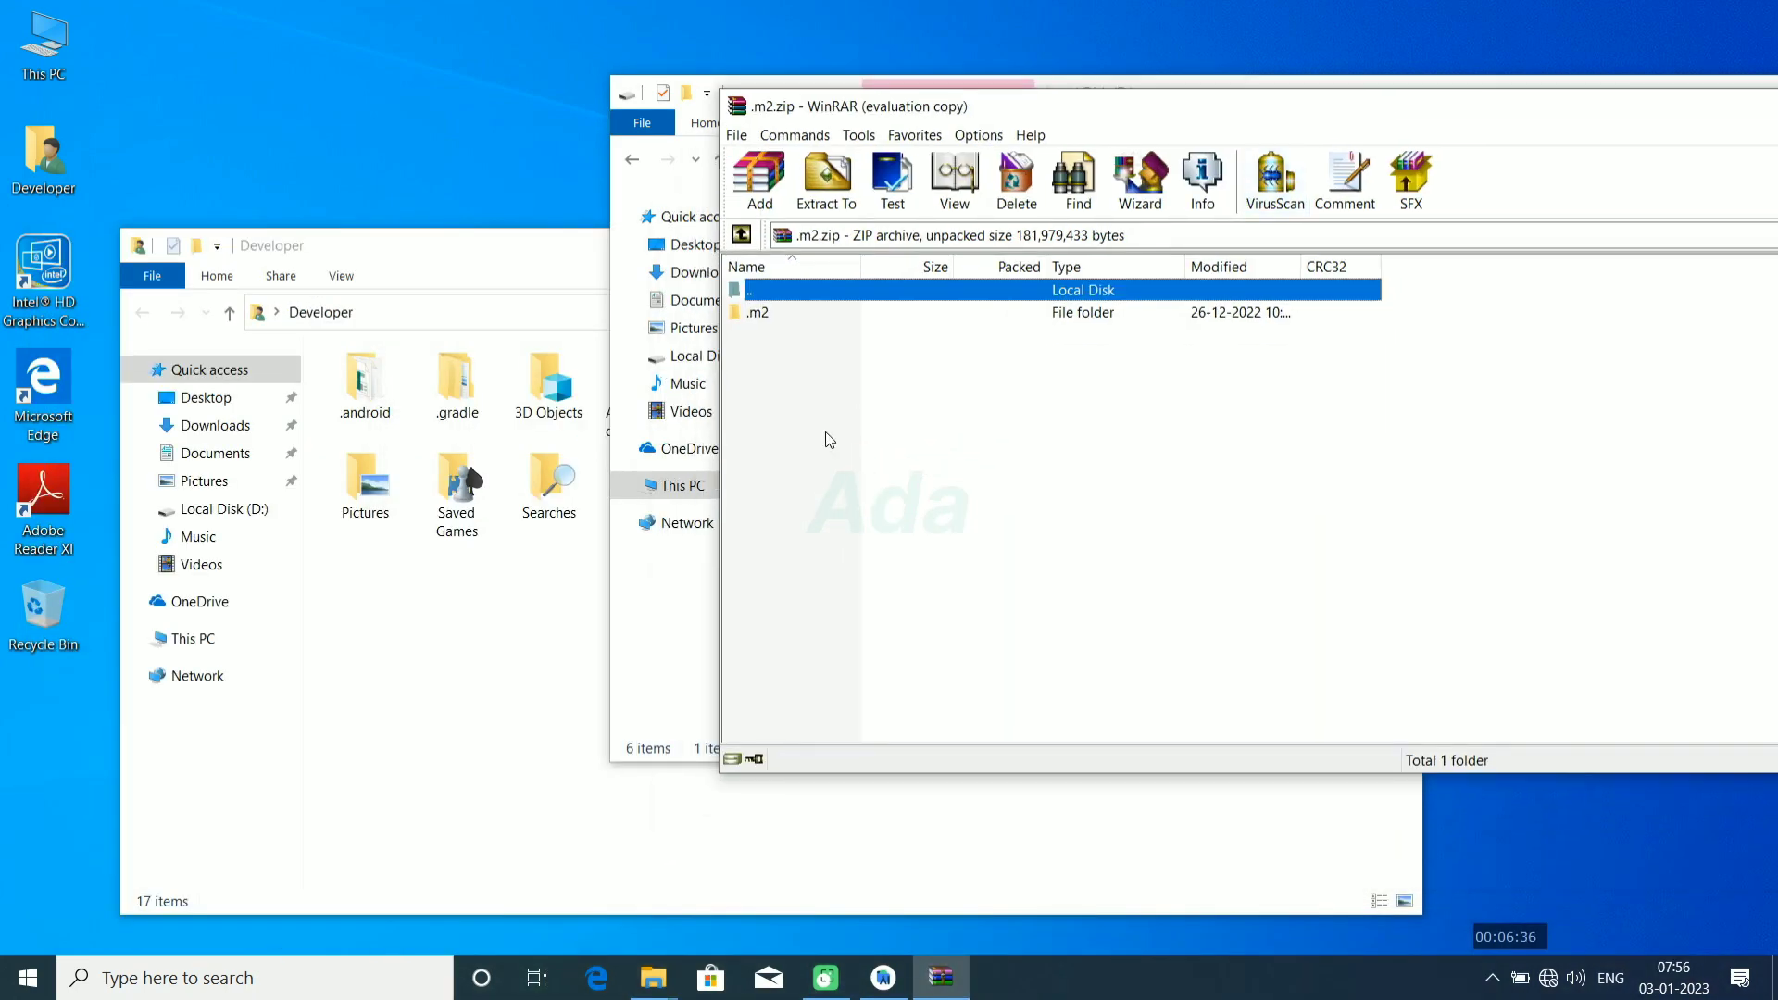
pyautogui.click(759, 314)
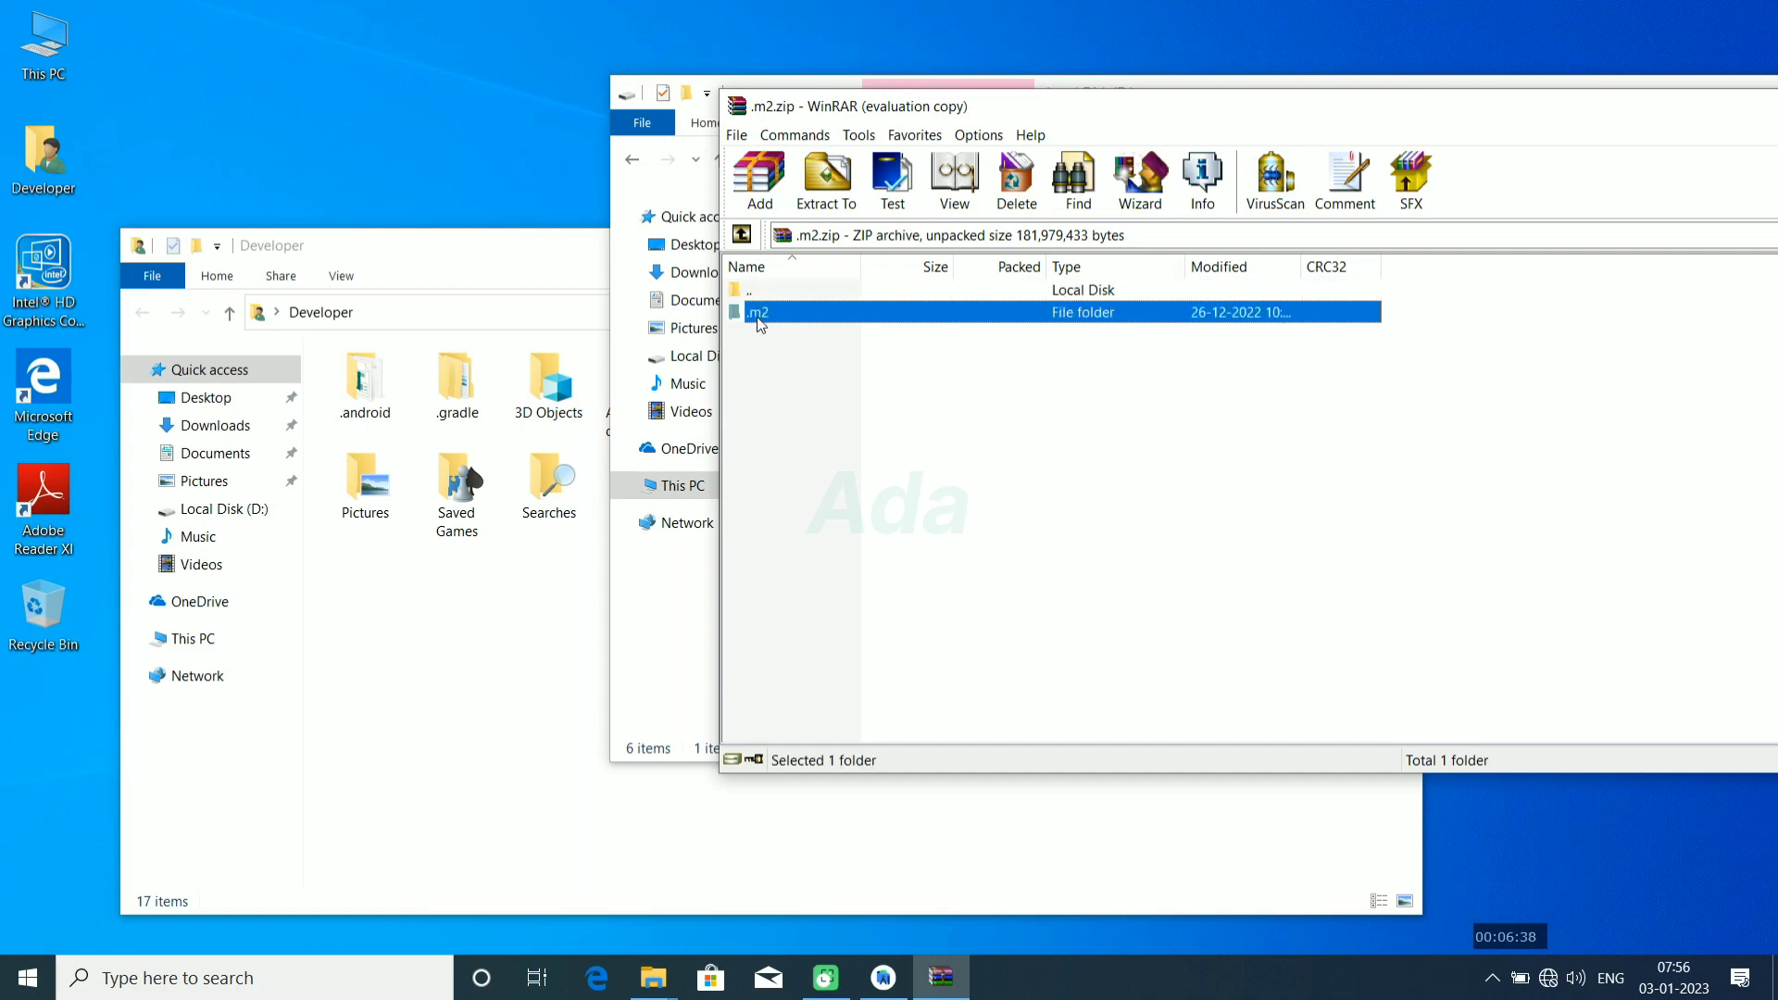
pyautogui.moveTo(759, 319); pyautogui.dragTo(462, 713)
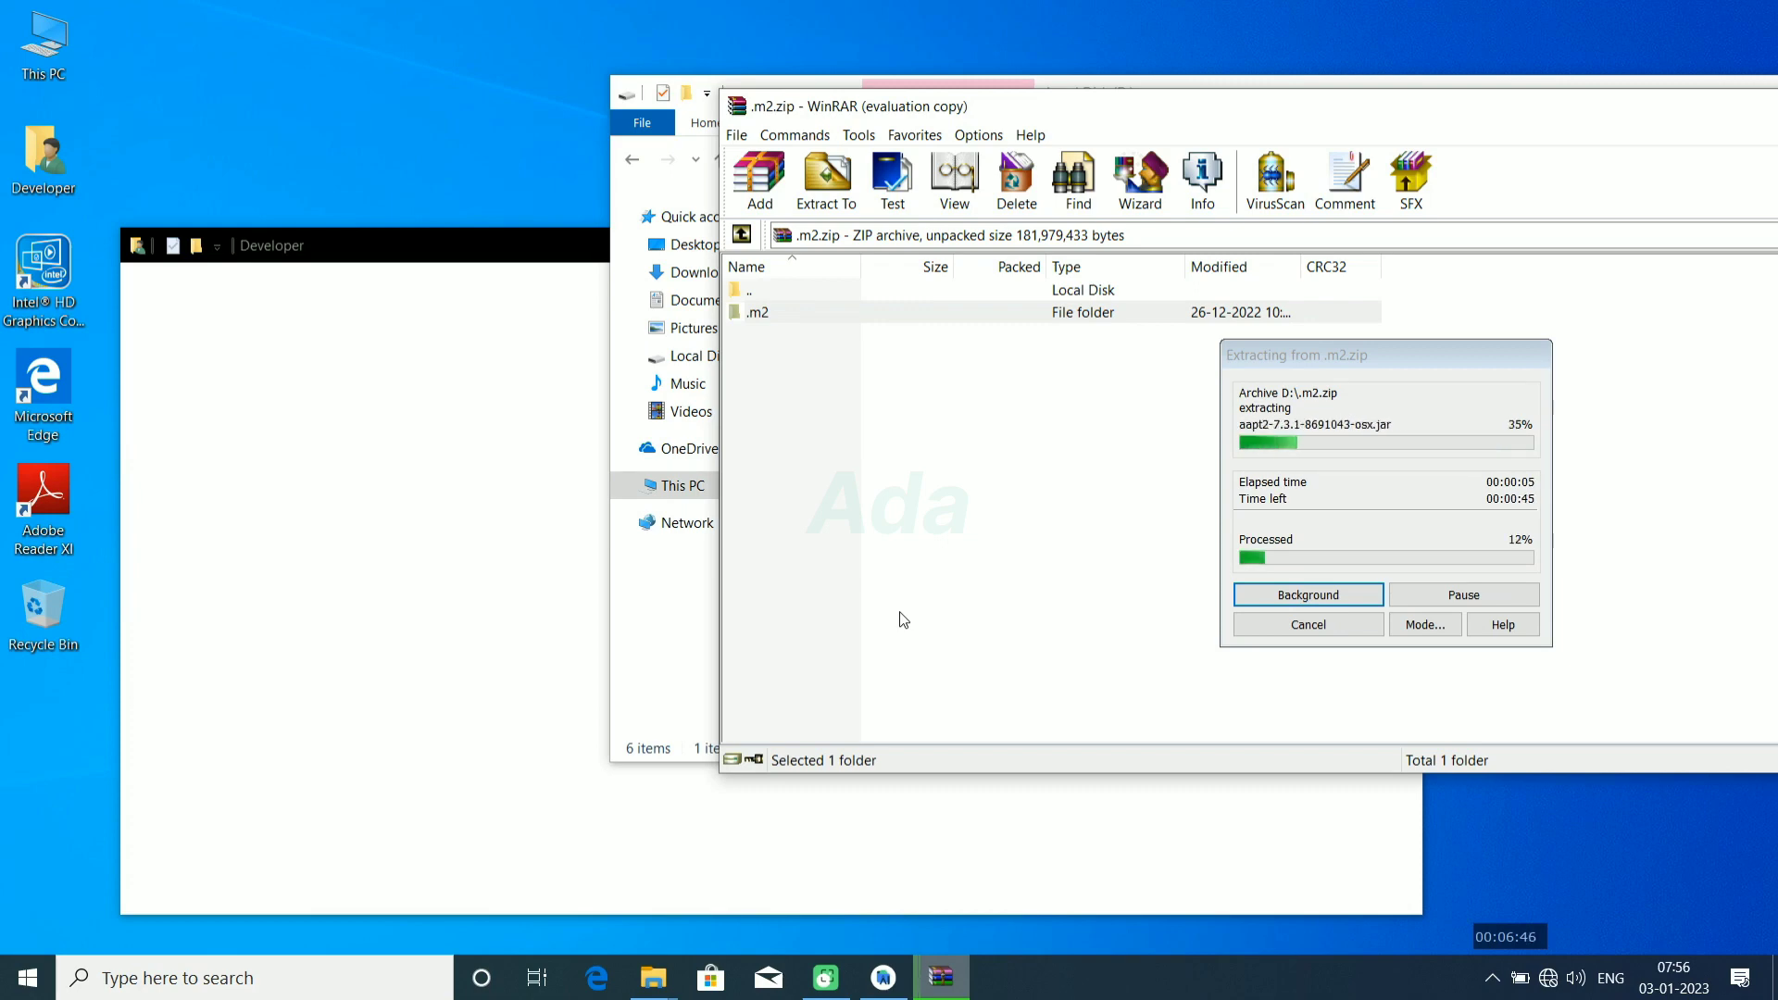
pyautogui.moveTo(942, 114); pyautogui.dragTo(434, 66)
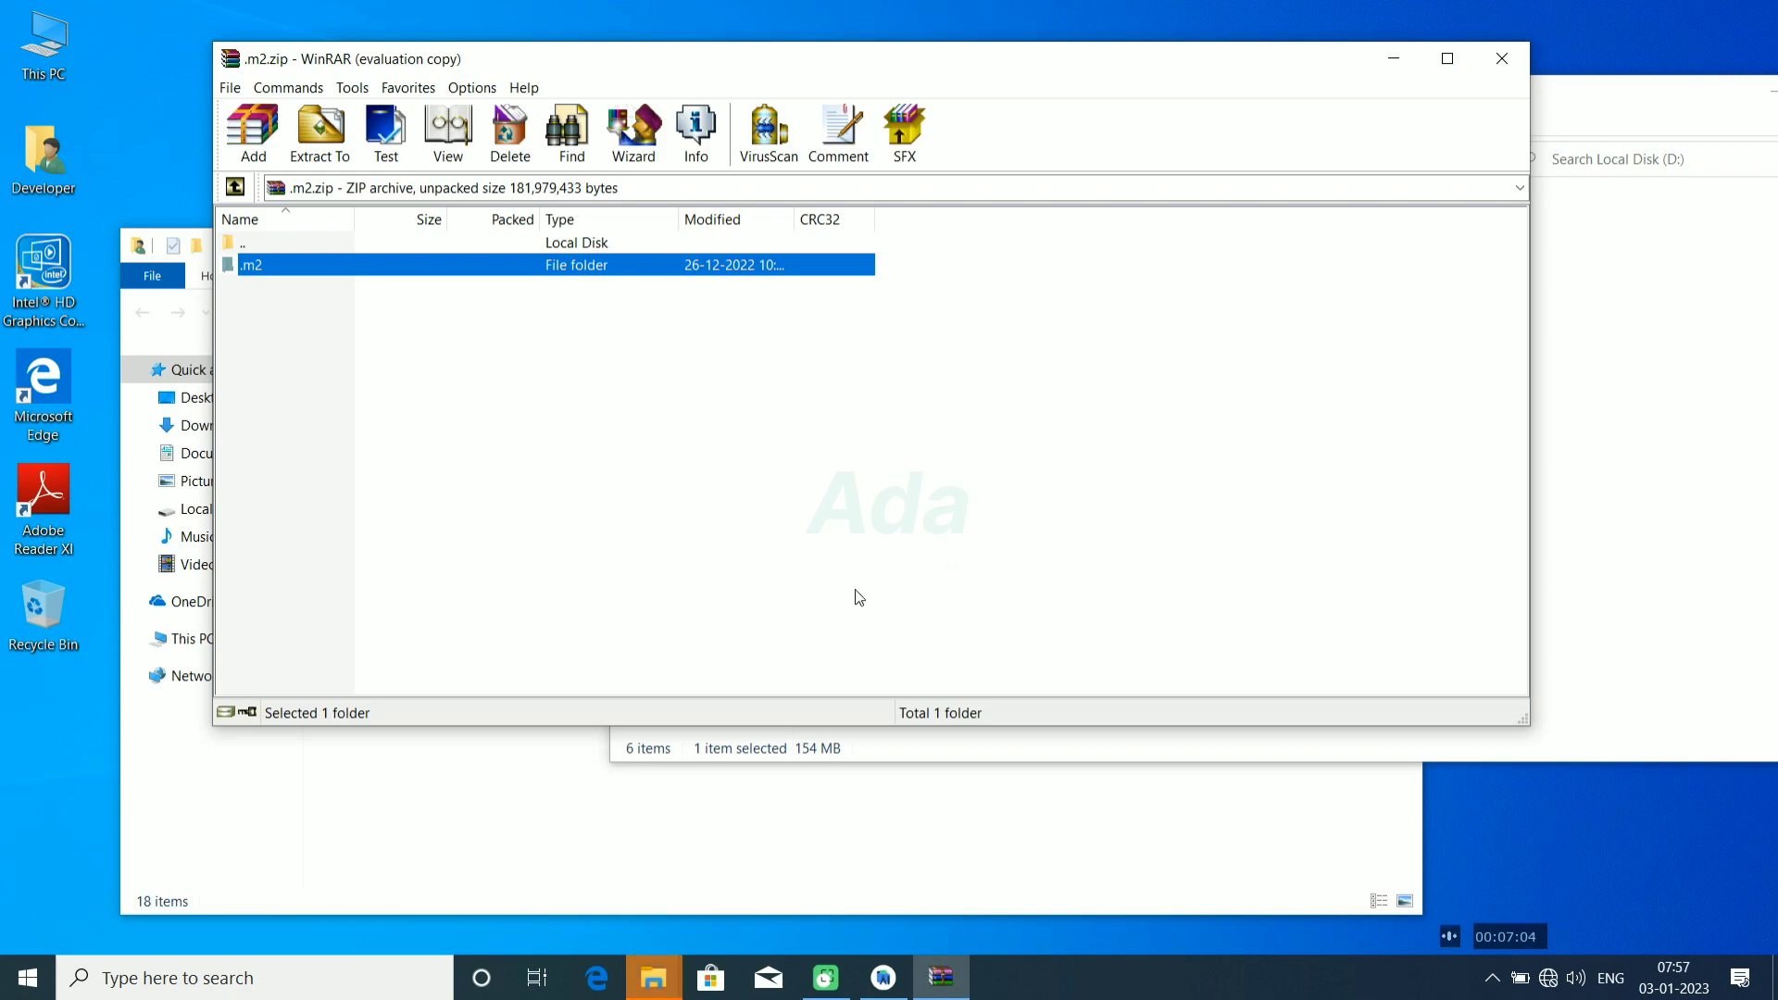
pyautogui.click(941, 977)
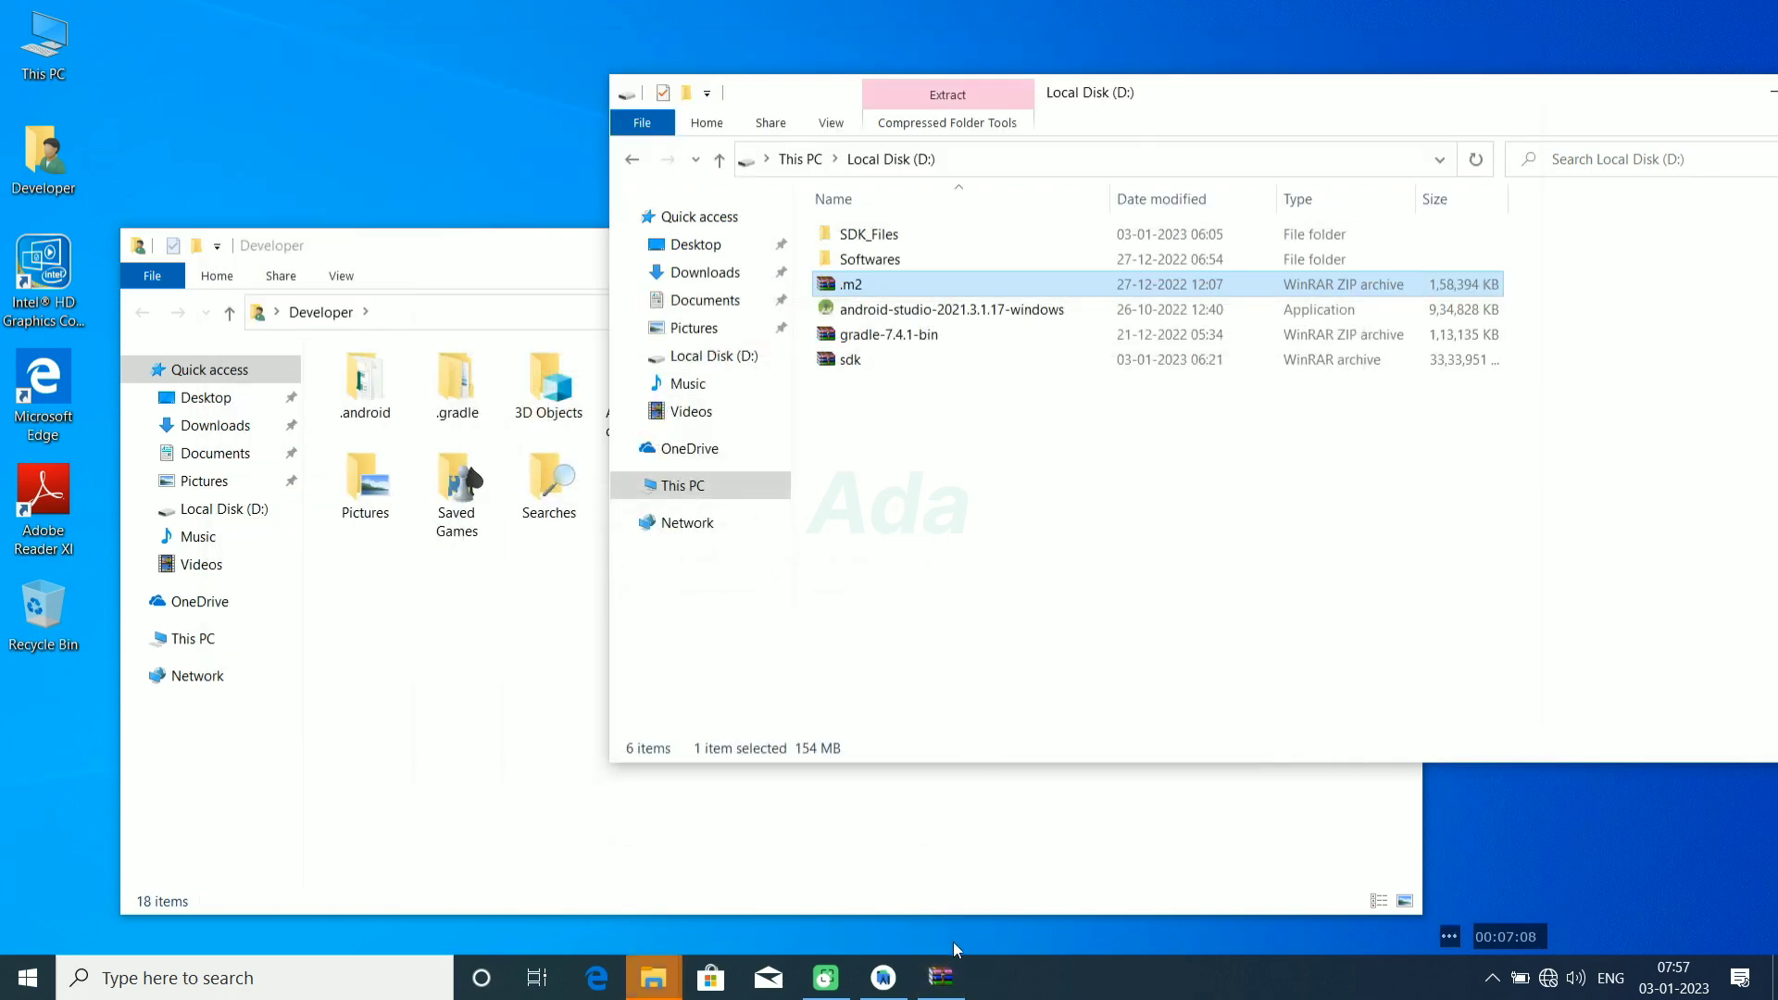
pyautogui.click(943, 974)
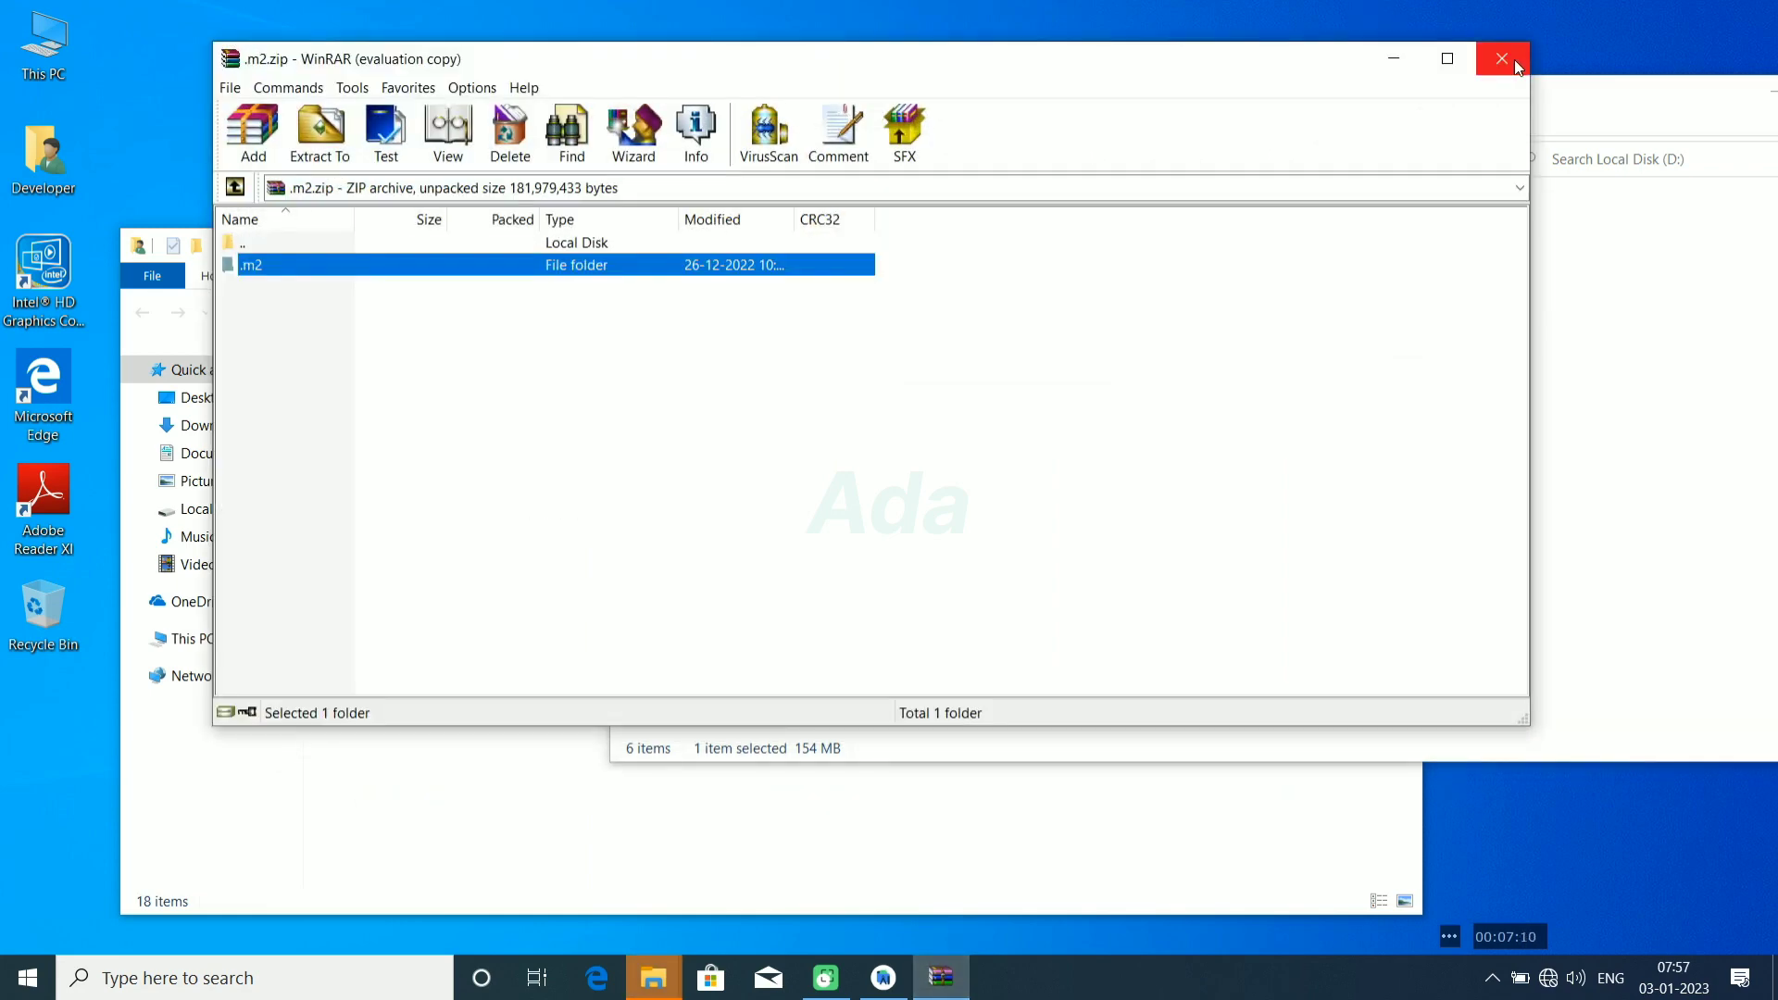
pyautogui.click(1516, 63)
# Step: Check the contents of the extracted .m2 folder in the Developer folder, and close both File Explorer windows
pyautogui.click(528, 635)
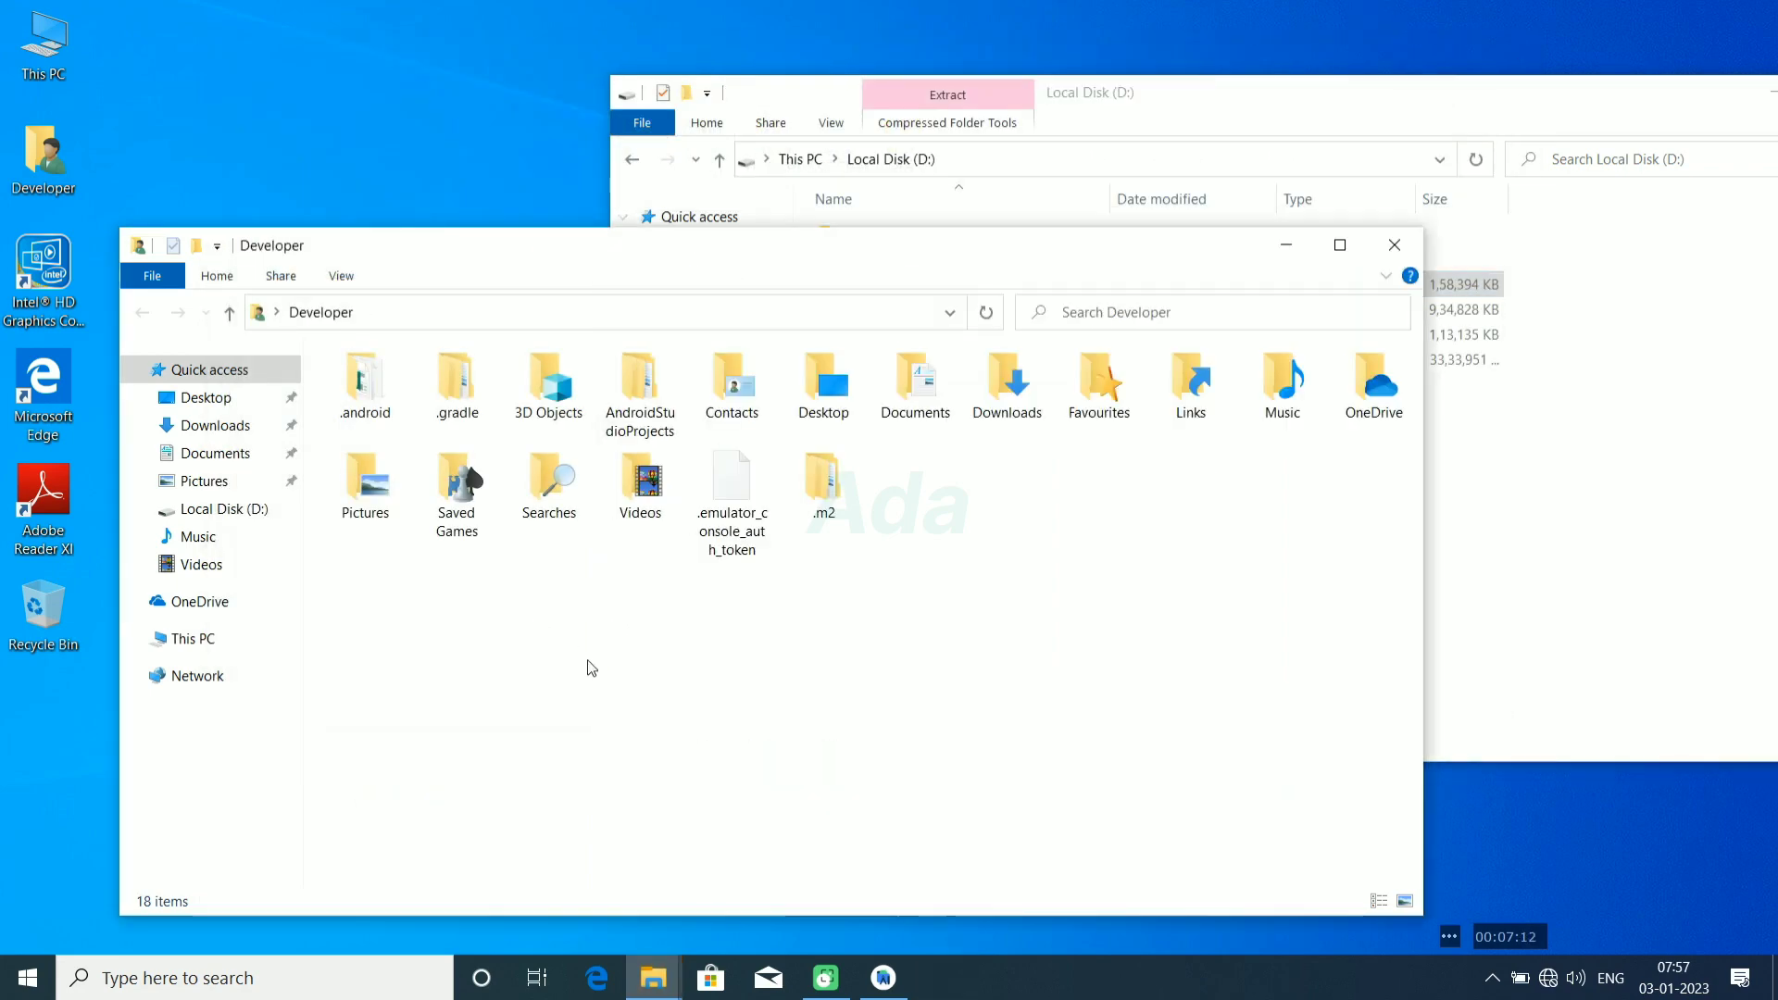
pyautogui.doubleClick(827, 493)
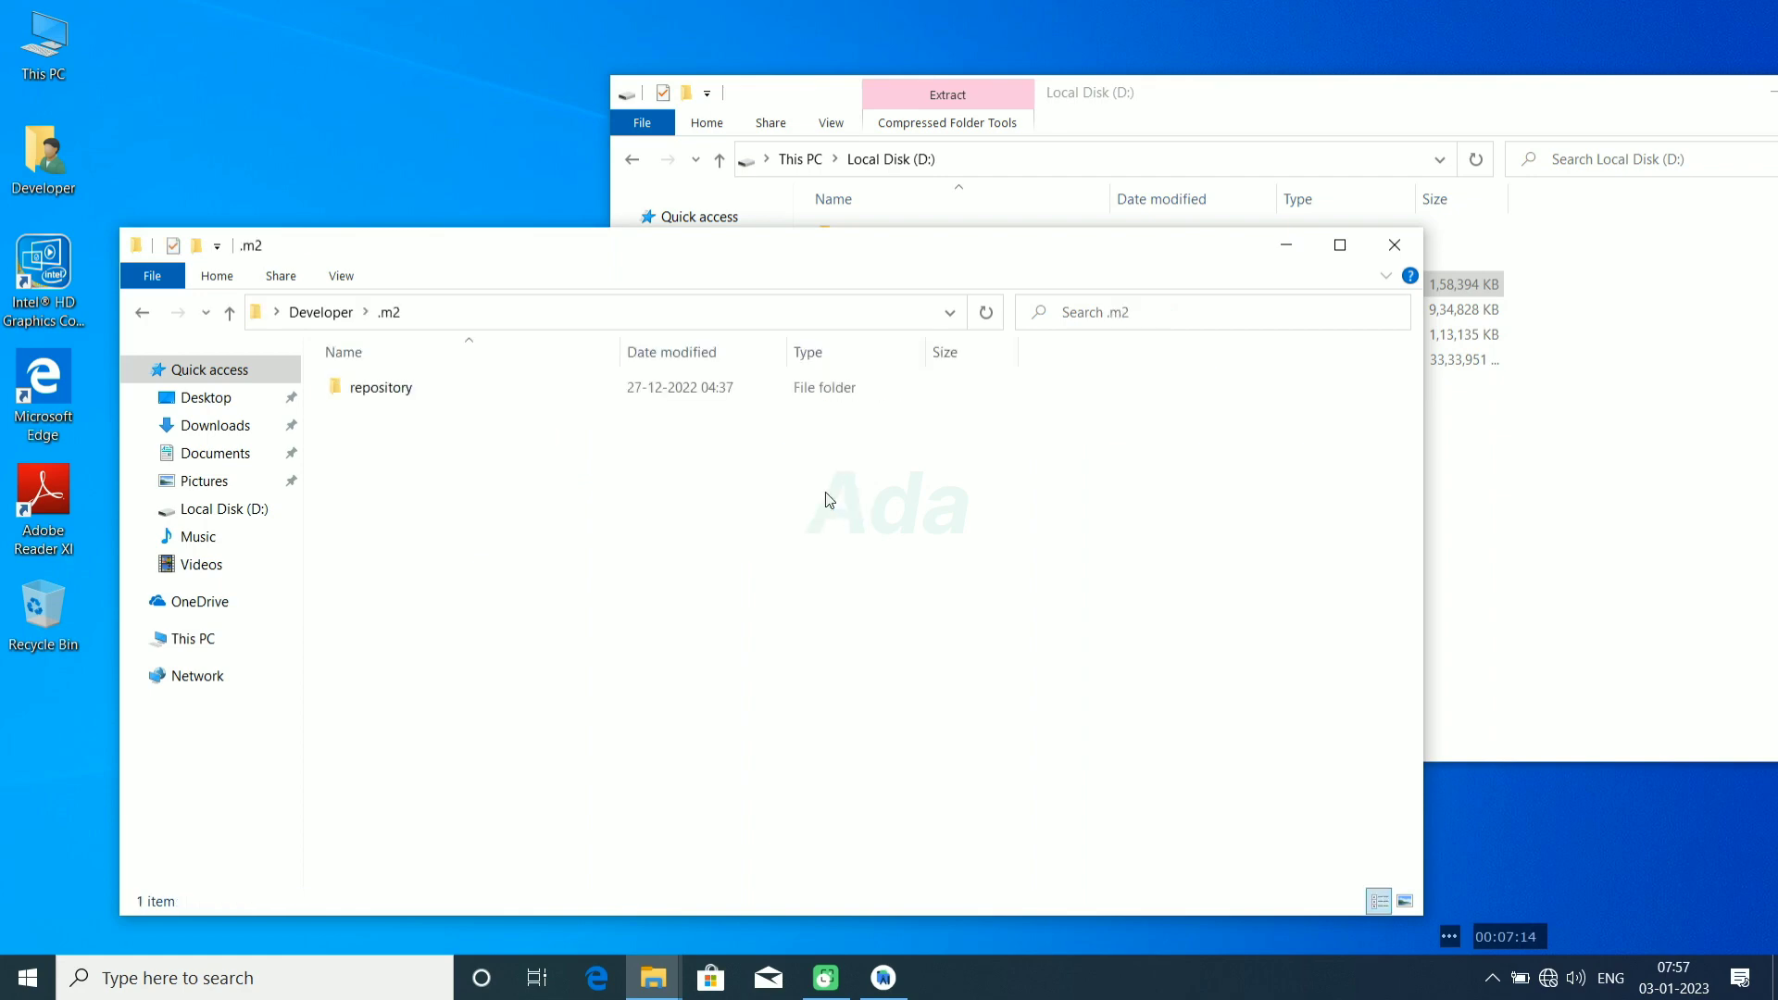
pyautogui.click(292, 313)
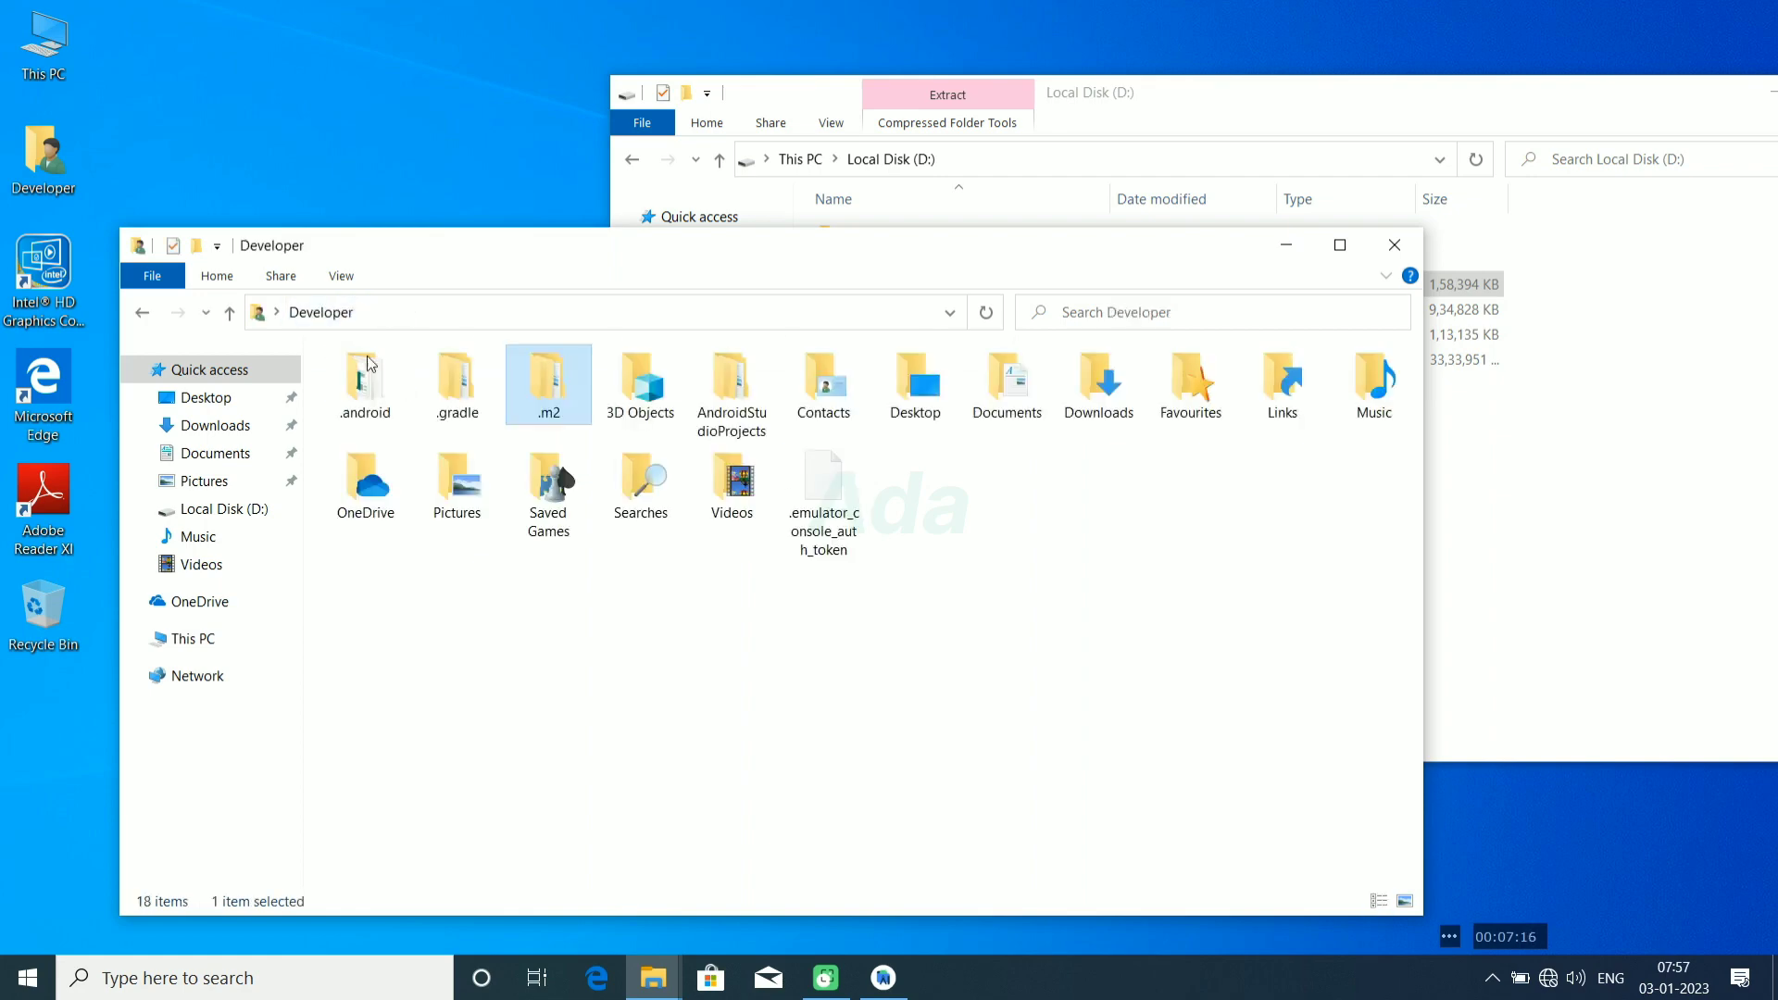
pyautogui.click(1397, 246)
pyautogui.moveTo(1509, 108); pyautogui.dragTo(1170, 137)
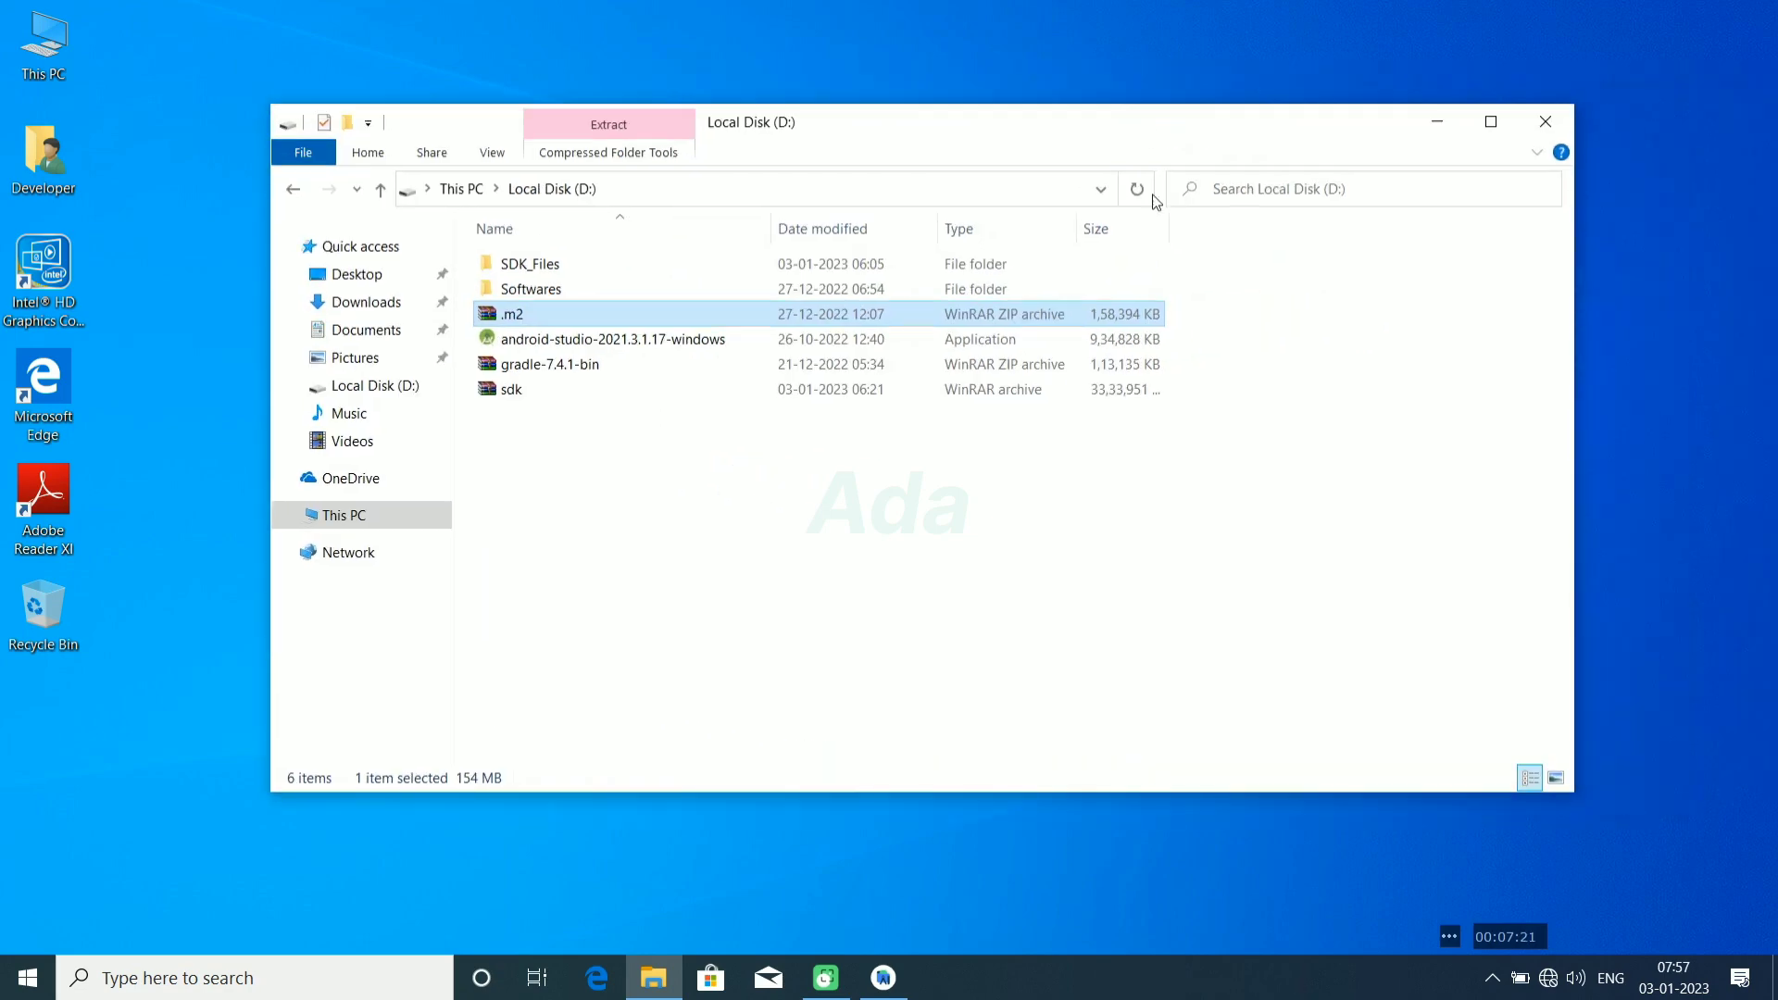
pyautogui.click(1545, 121)
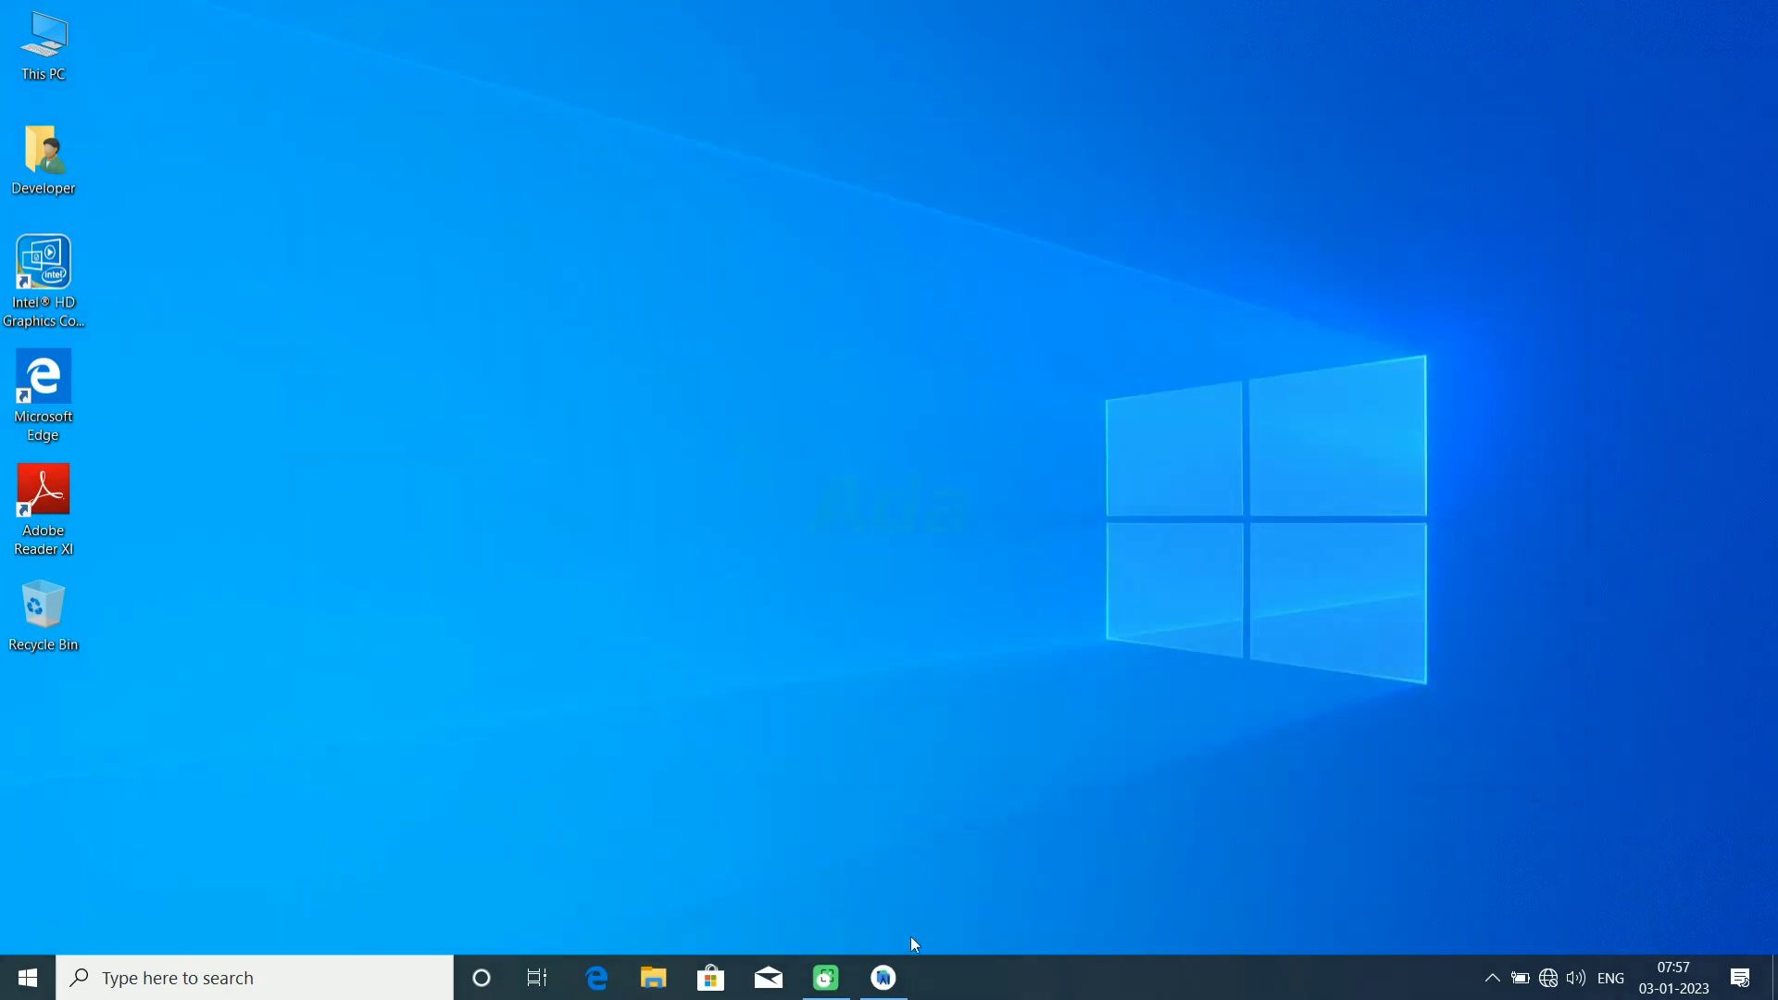
# Step: Switch back to Android Studio and open the project's settings.gradle file
pyautogui.click(884, 978)
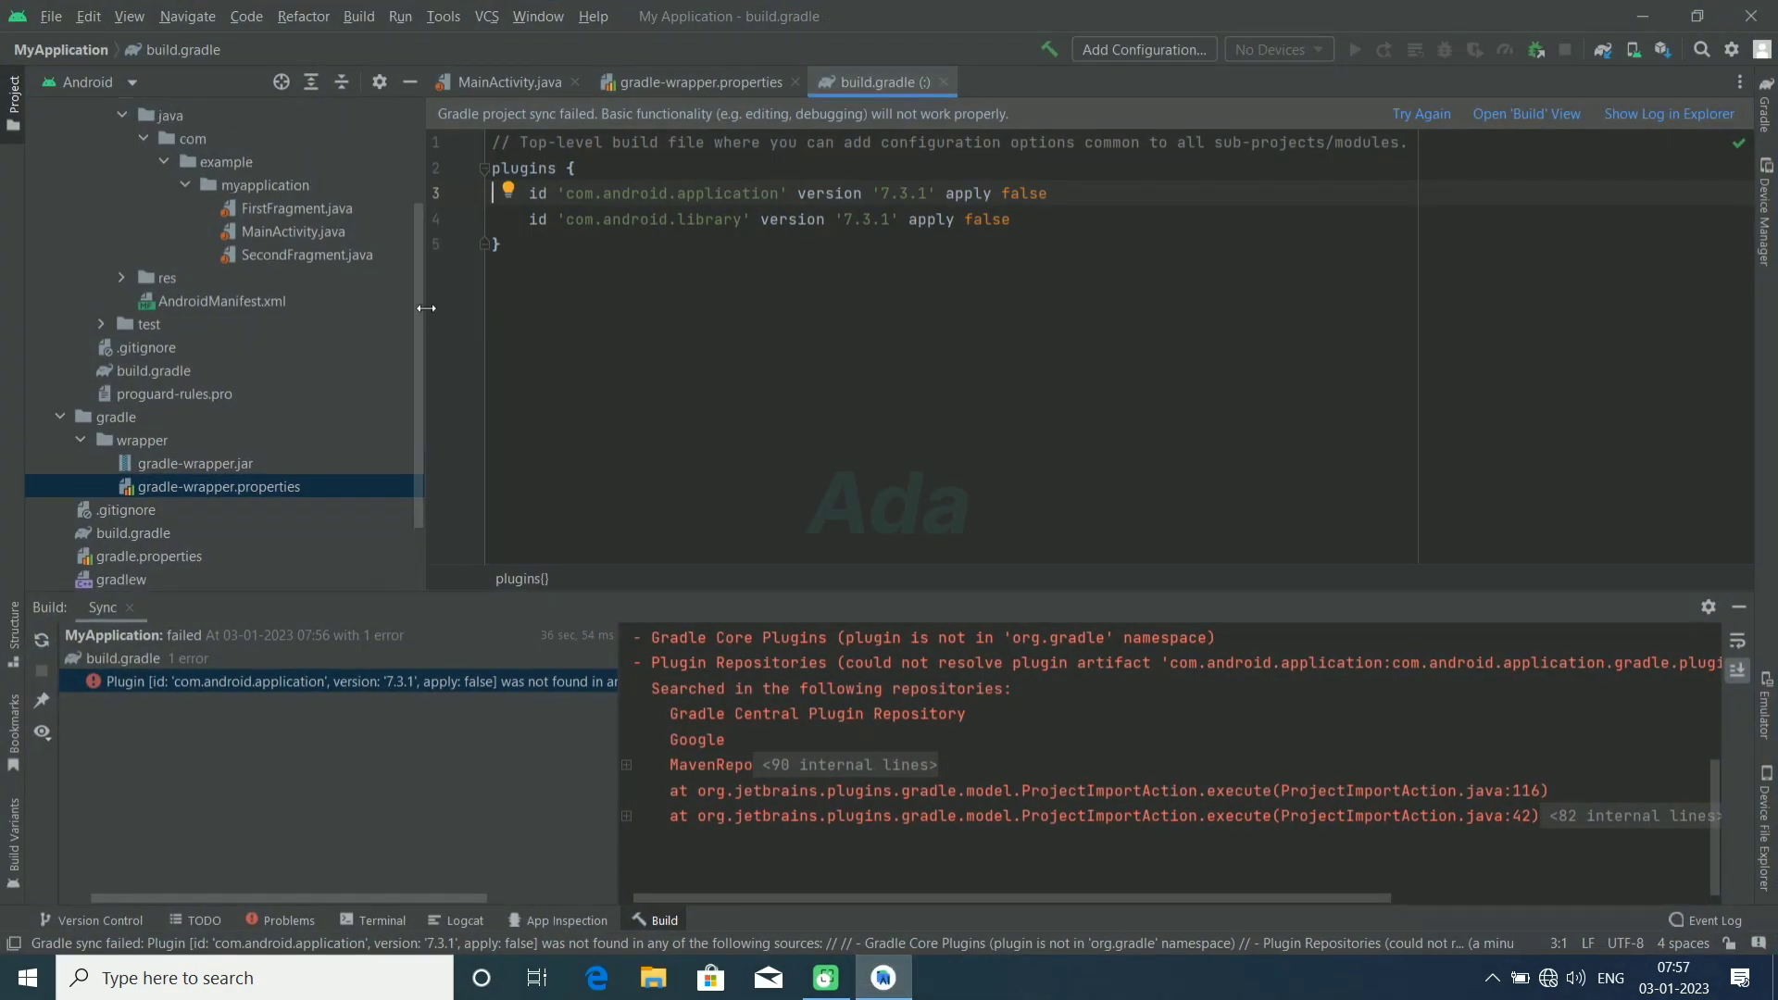
pyautogui.moveTo(420, 313); pyautogui.dragTo(414, 395)
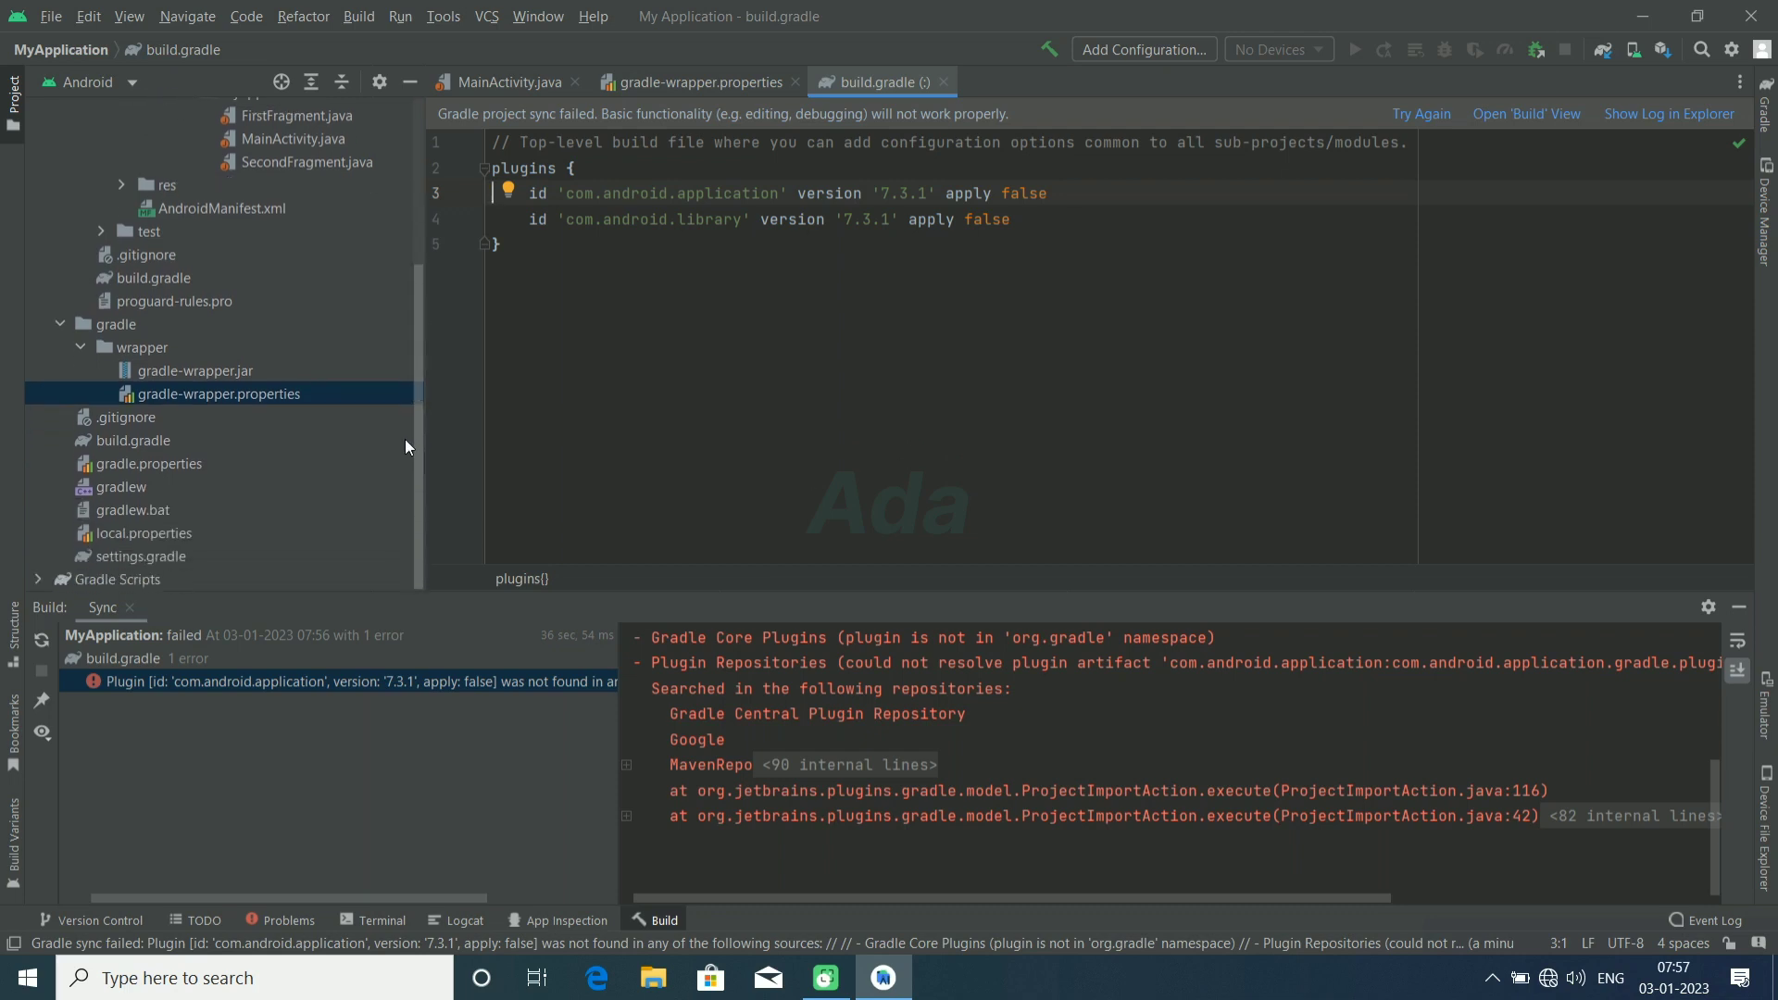
pyautogui.doubleClick(165, 555)
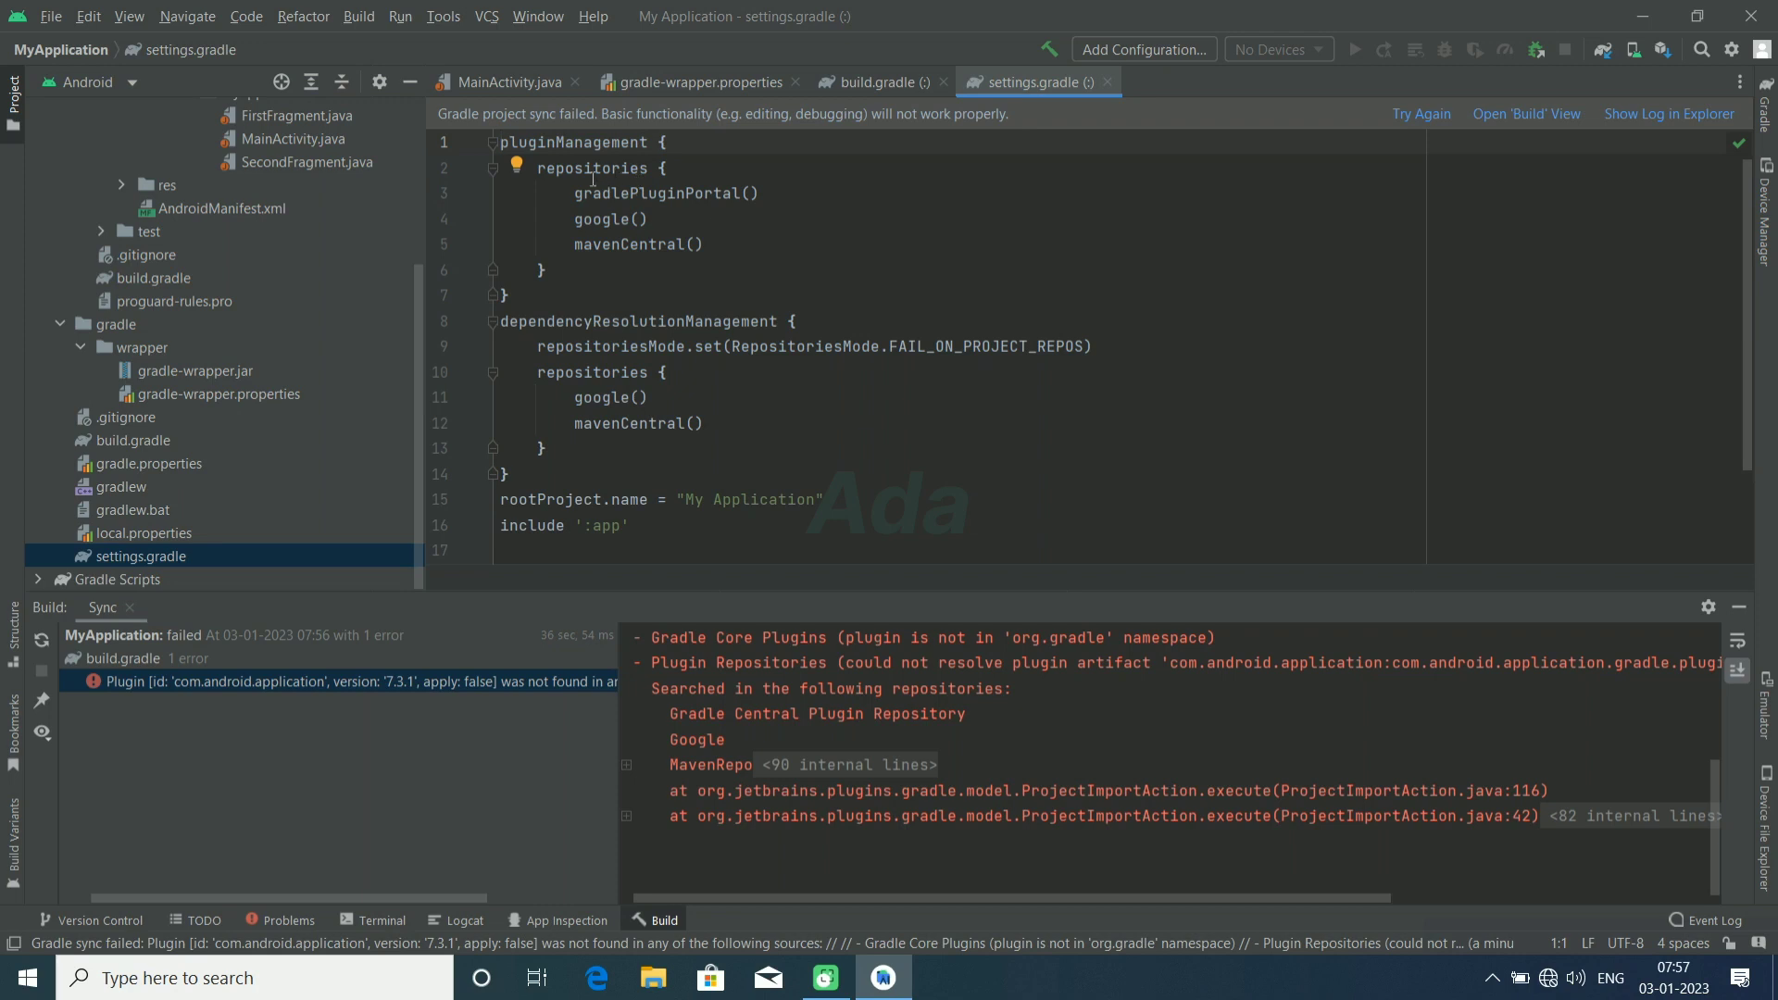
# Step: In settings.gradle, comment out gradlePluginPortal() and google() under pluginManagement, and google() under dependencyResolutionManagement
pyautogui.click(568, 196)
pyautogui.hotkey('ctrl', '/')
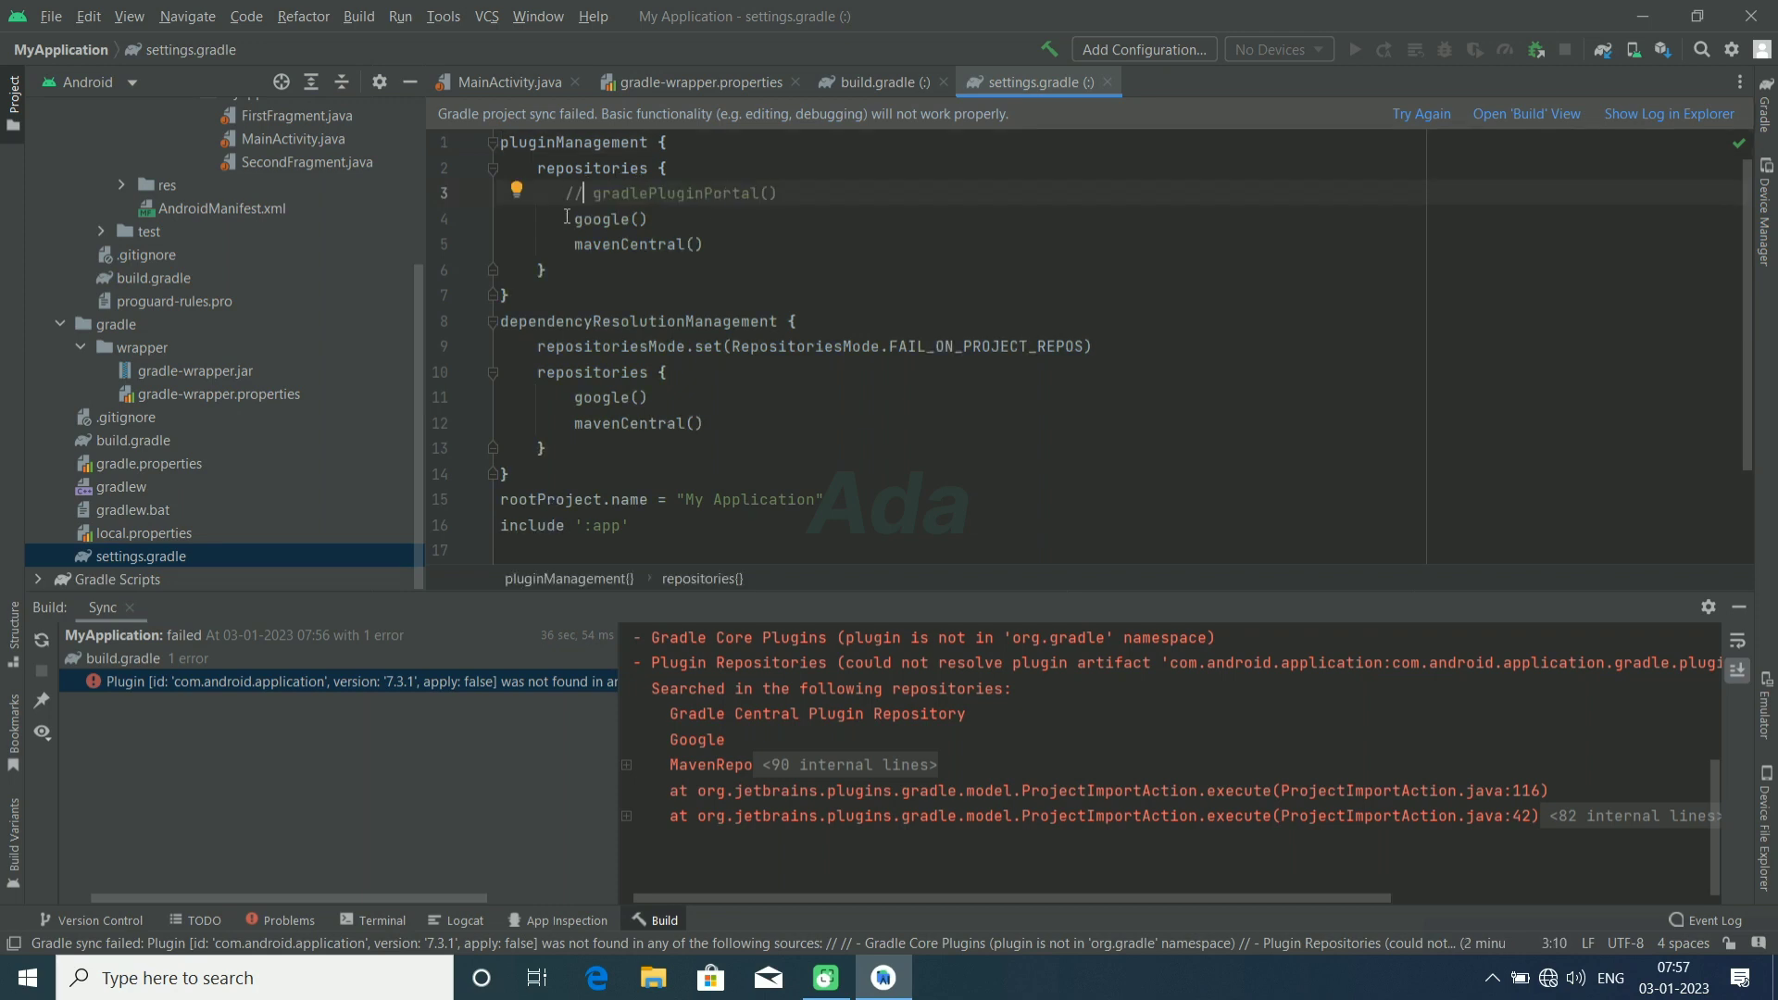
pyautogui.hotkey('ctrl', '/')
pyautogui.click(583, 397)
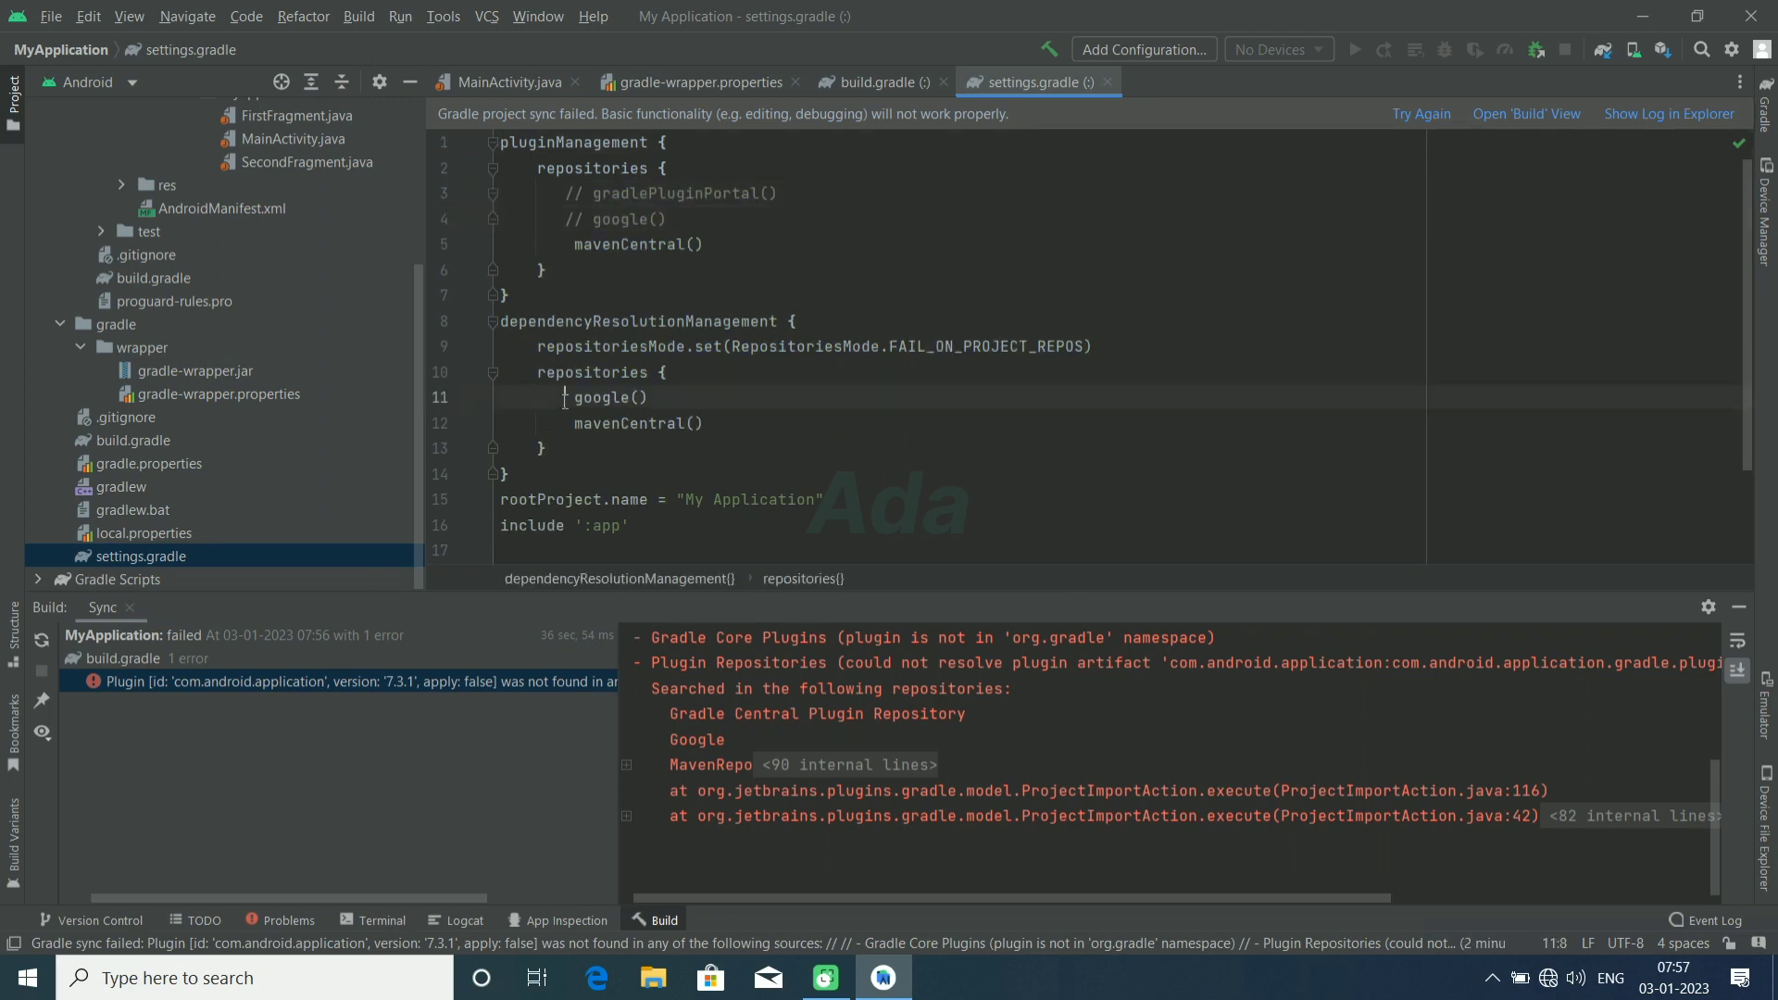
pyautogui.hotkey('ctrl', '/')
# Step: Replace mavenCentral() with mavenLocal() in both repositories blocks of settings.gradle, and make the project
pyautogui.moveTo(620, 243); pyautogui.dragTo(685, 243)
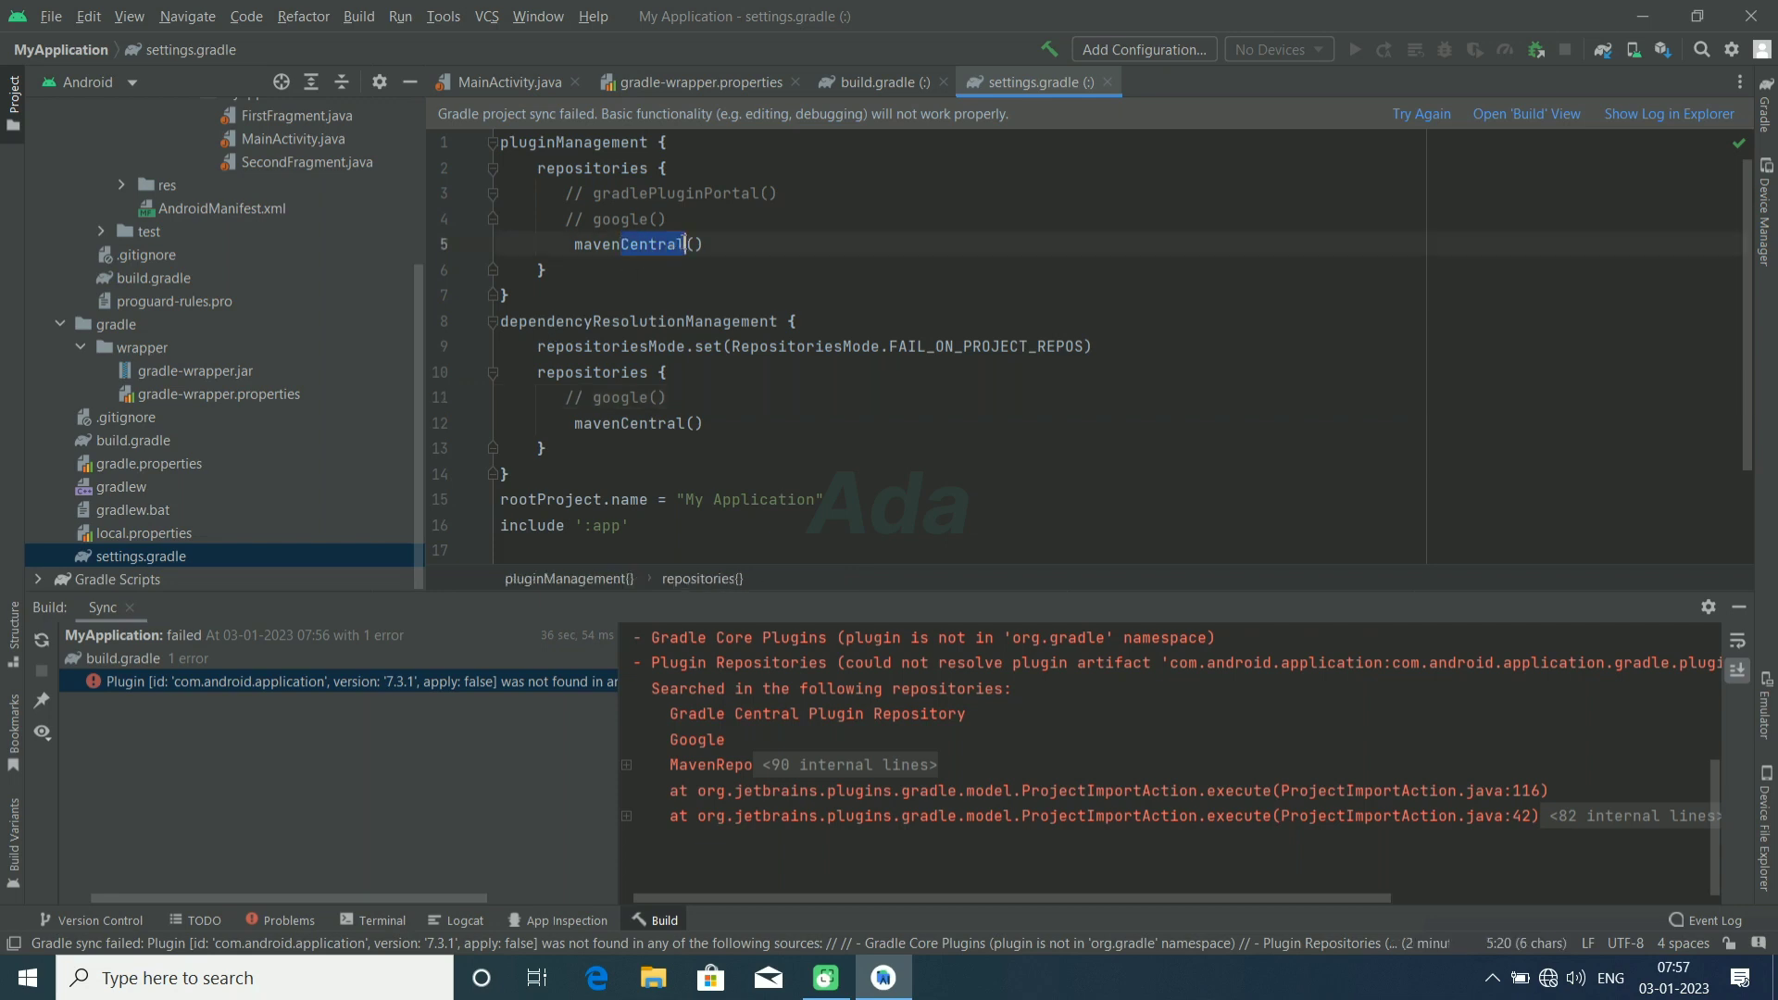
pyautogui.write('Local')
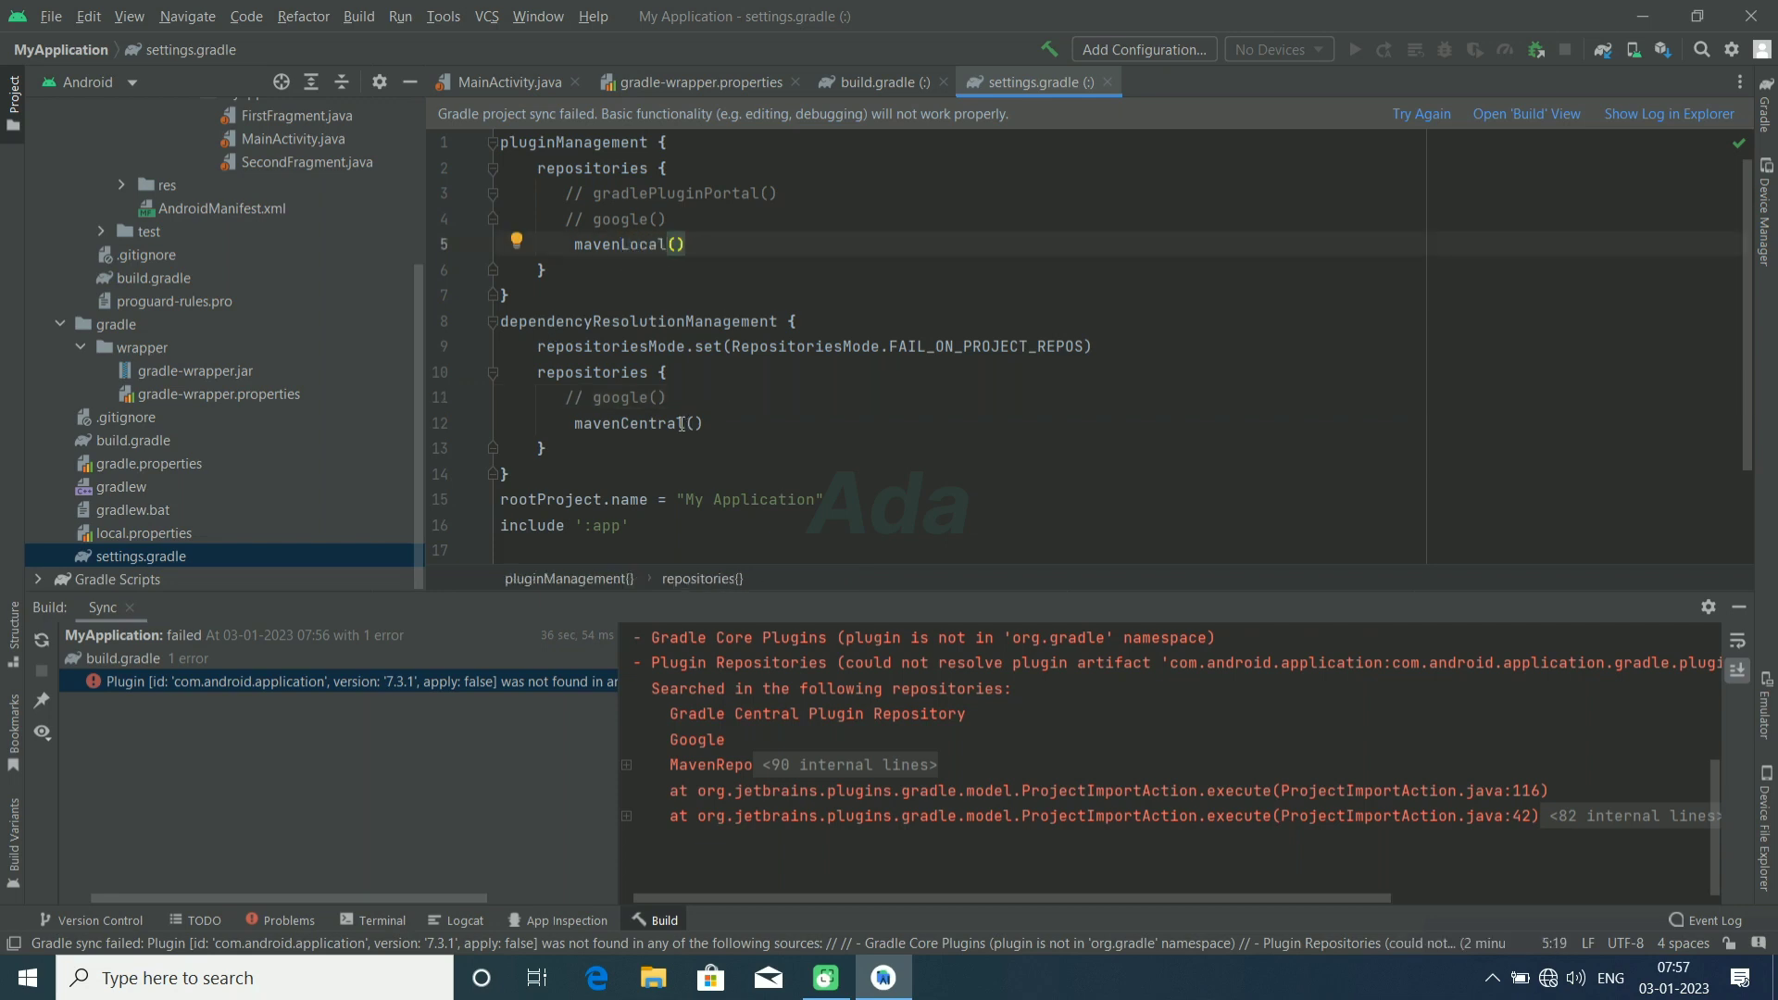
pyautogui.click(683, 423)
pyautogui.press('BackSpace')
pyautogui.press('BackSpace')
pyautogui.press('BackSpace')
pyautogui.press('BackSpace')
pyautogui.press('BackSpace')
pyautogui.press('BackSpace')
pyautogui.press('BackSpace')
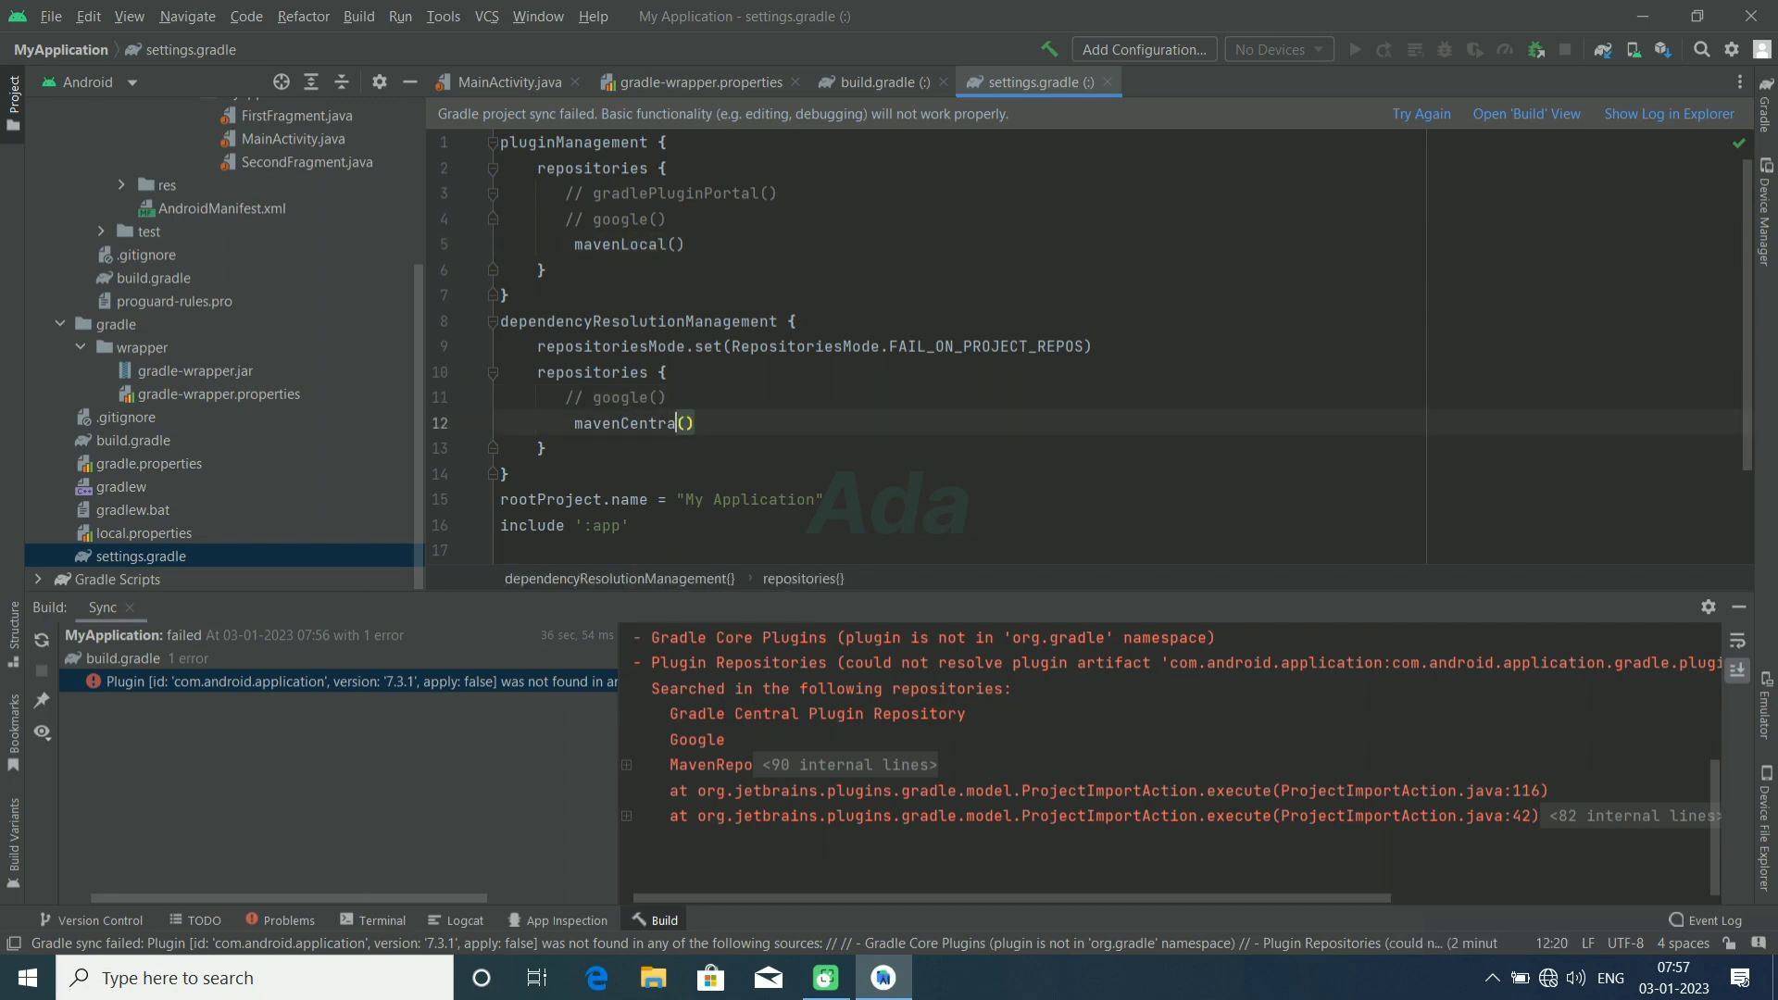
pyautogui.write('Lo')
pyautogui.click(690, 448)
pyautogui.click(368, 20)
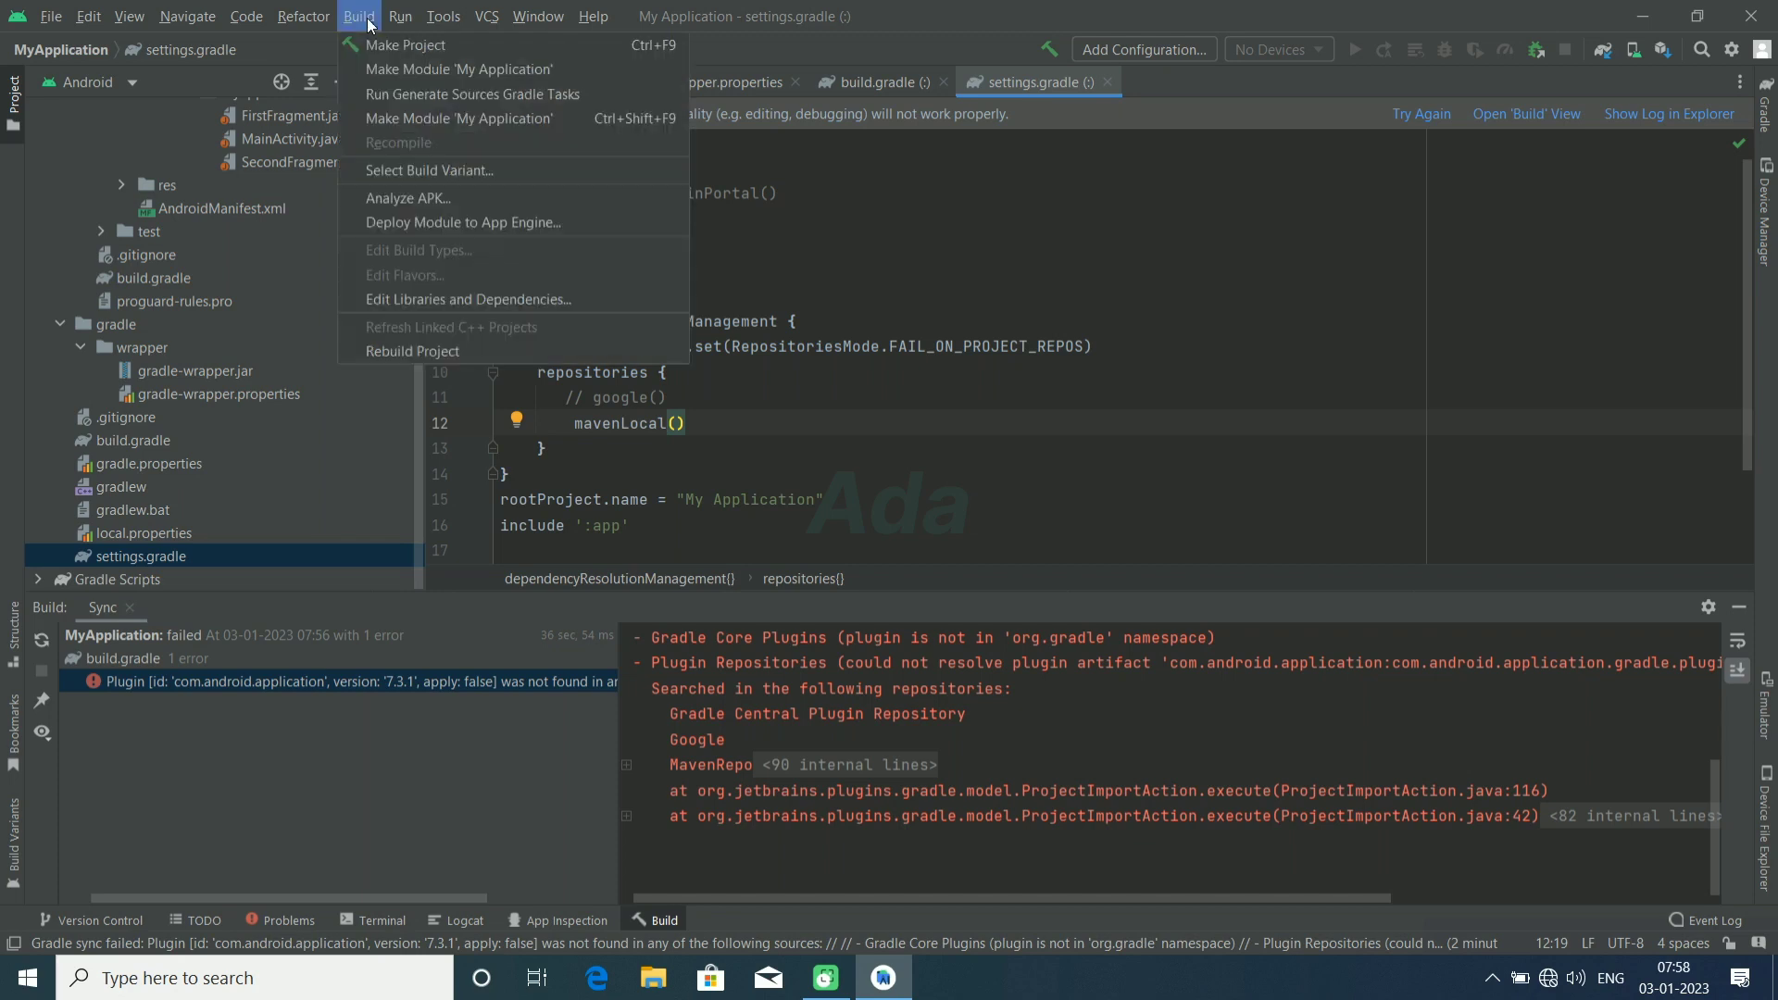
pyautogui.click(369, 41)
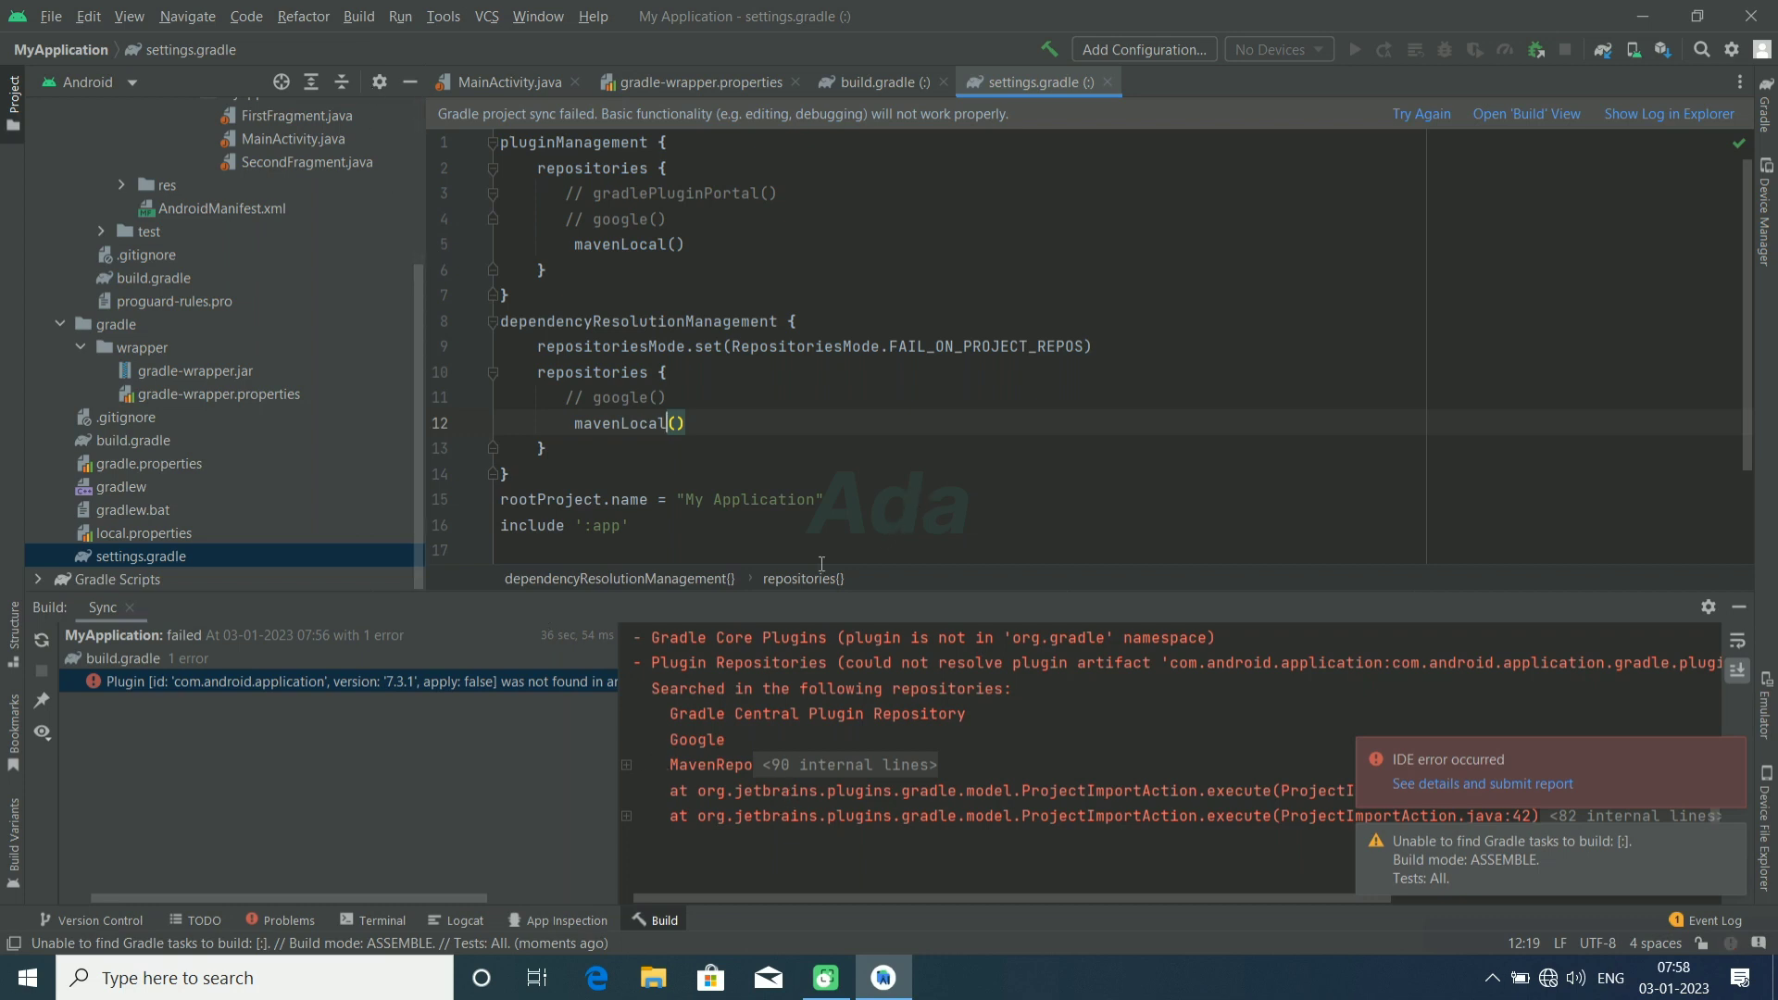
# Step: Reload the linked Gradle project, dismiss the IDE error notification, and make the project
pyautogui.click(36, 635)
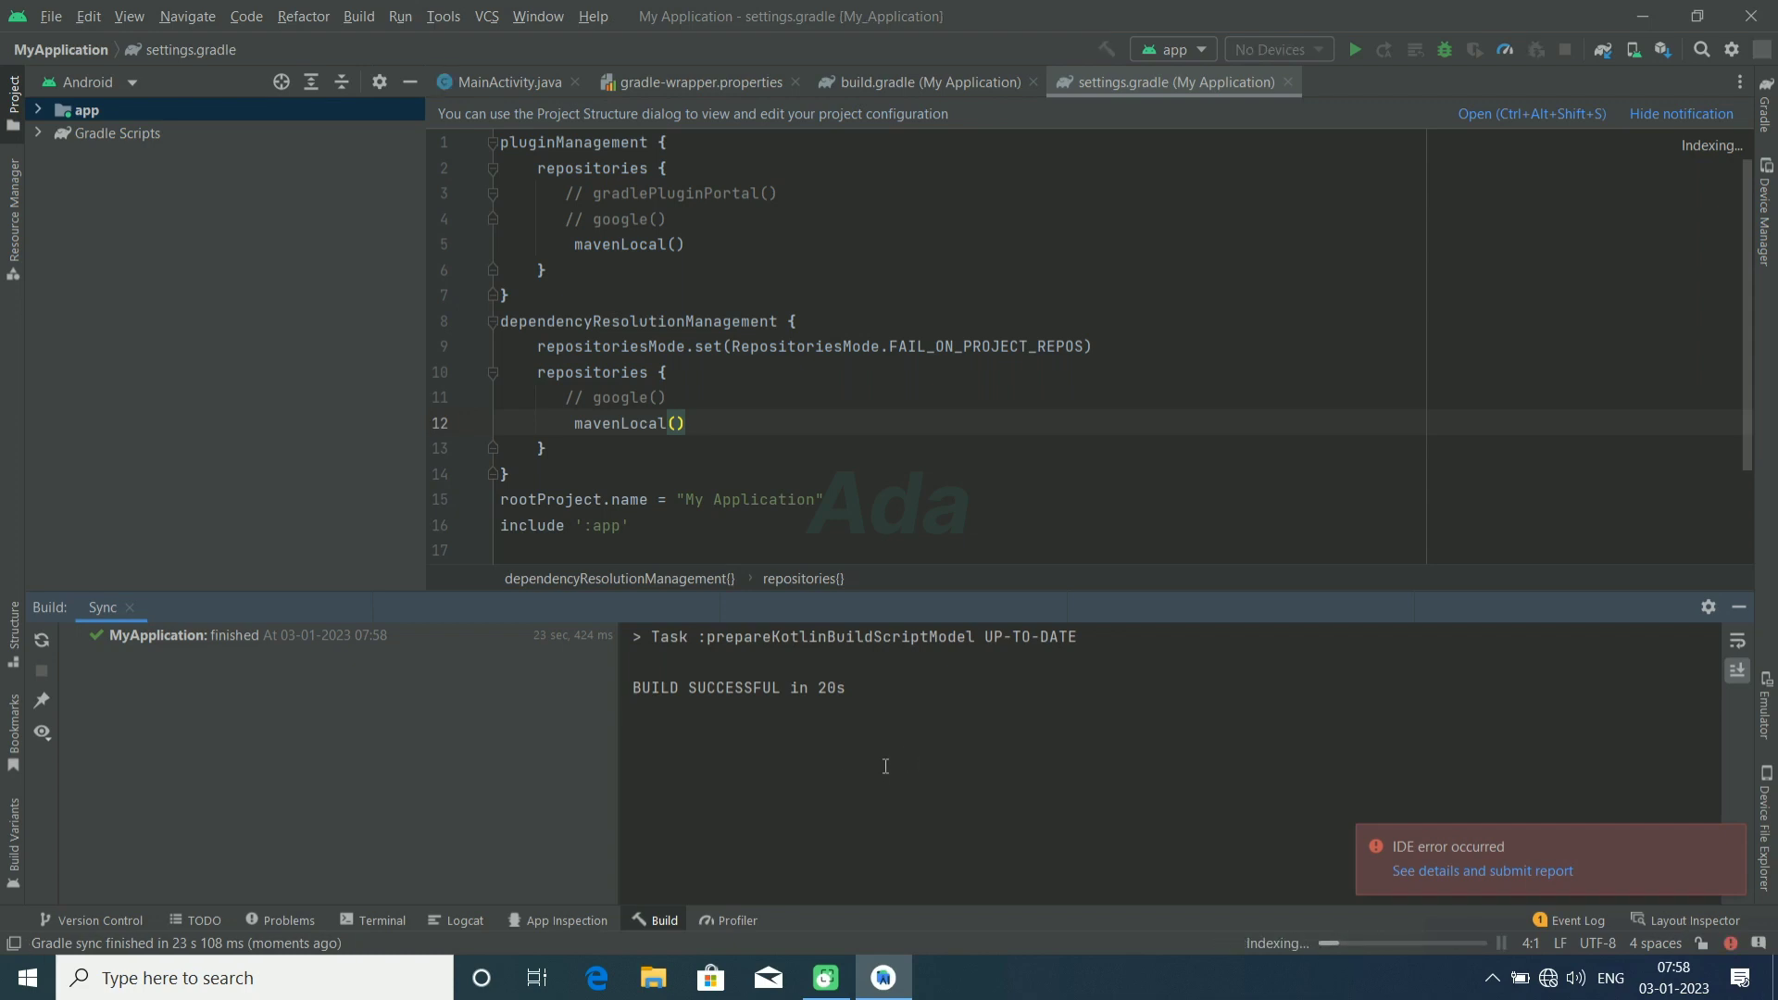
pyautogui.click(1728, 840)
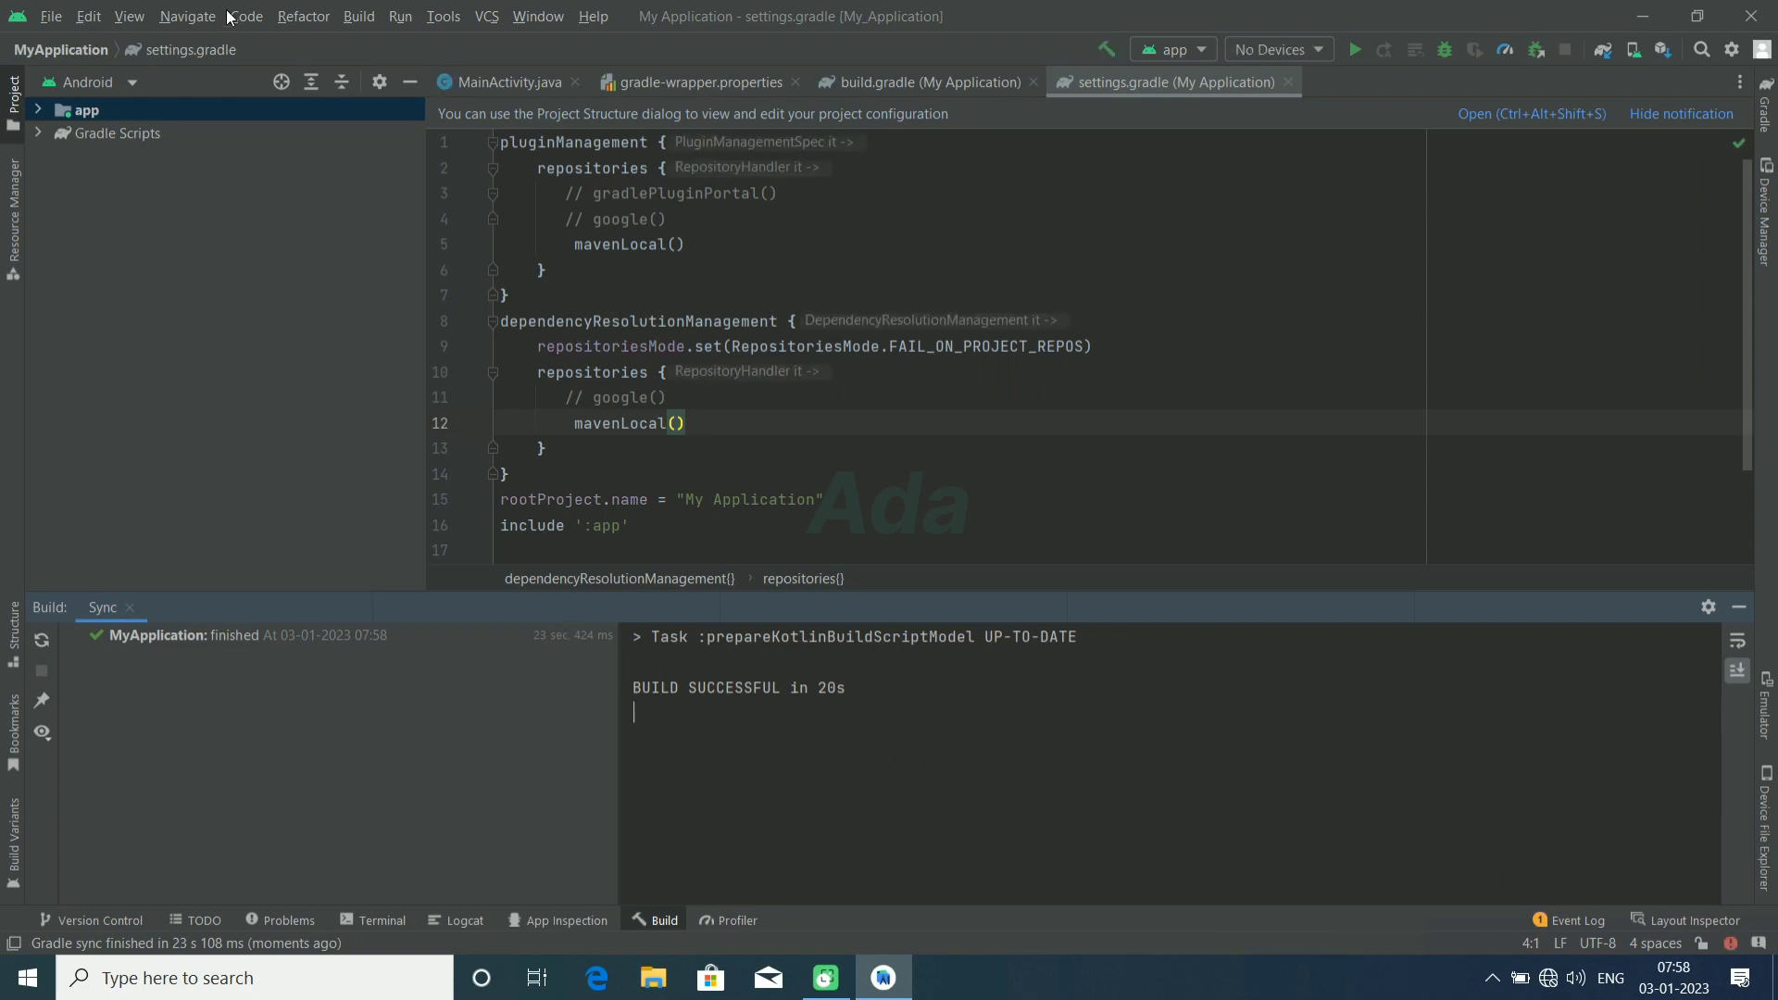
pyautogui.click(360, 17)
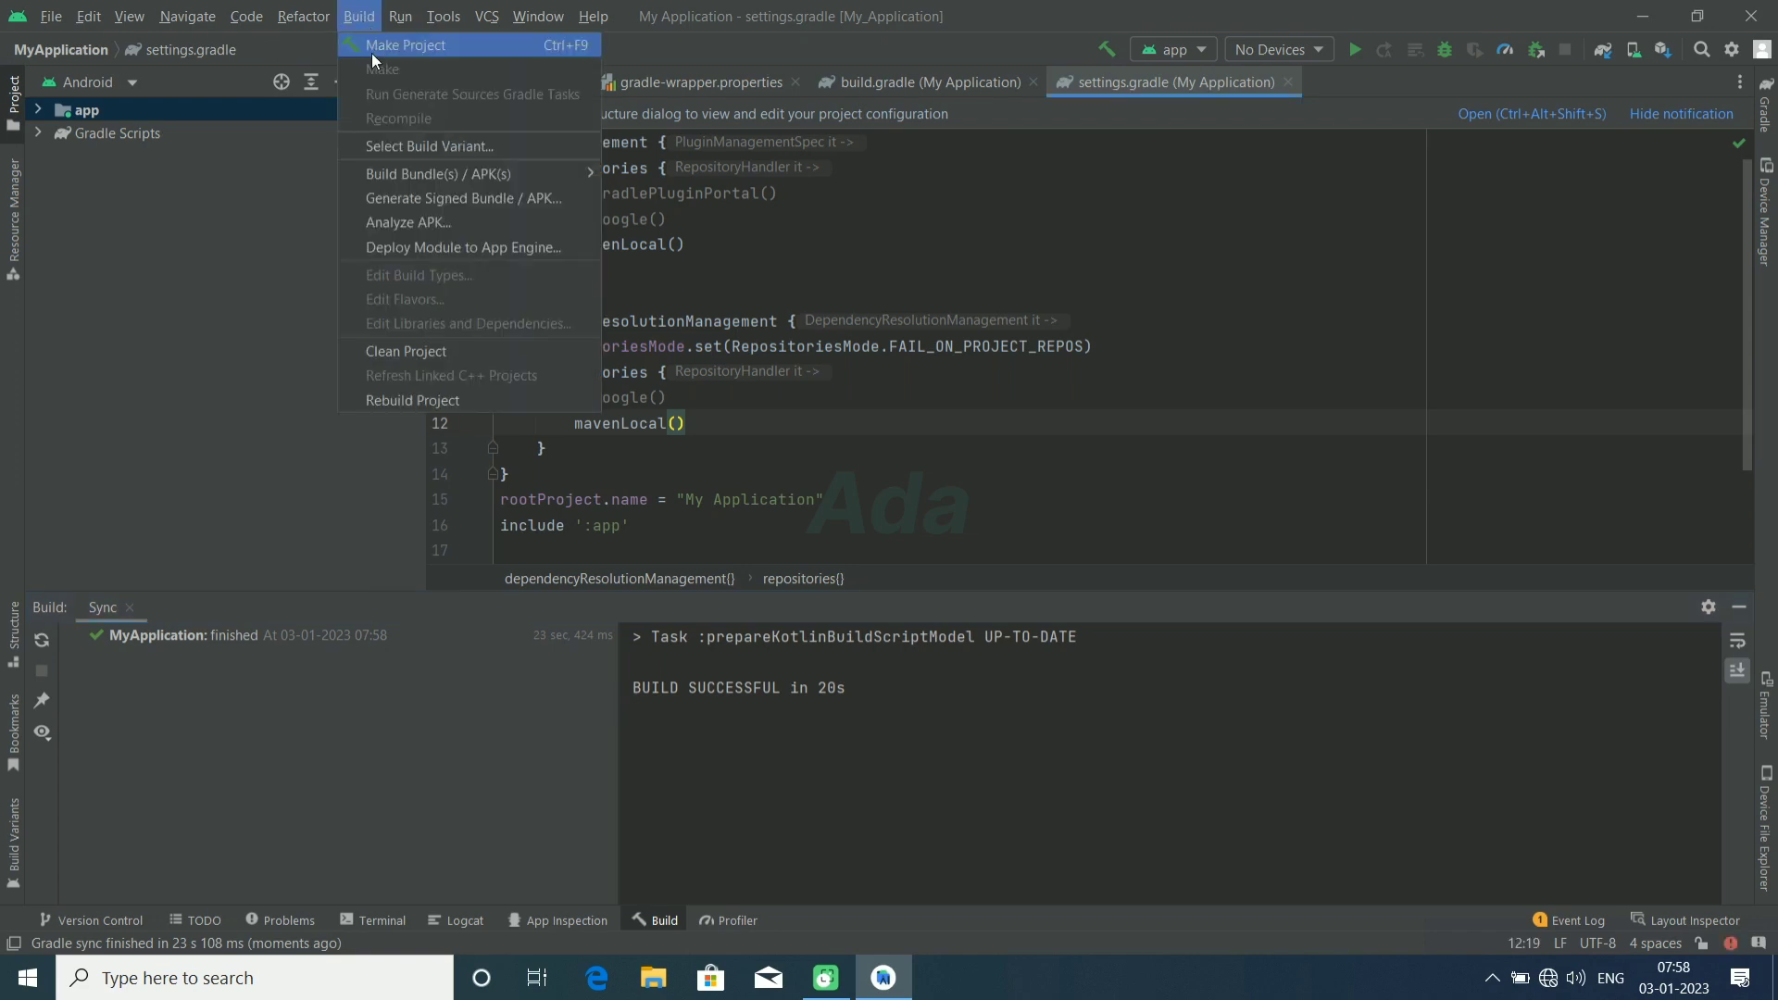
pyautogui.click(370, 52)
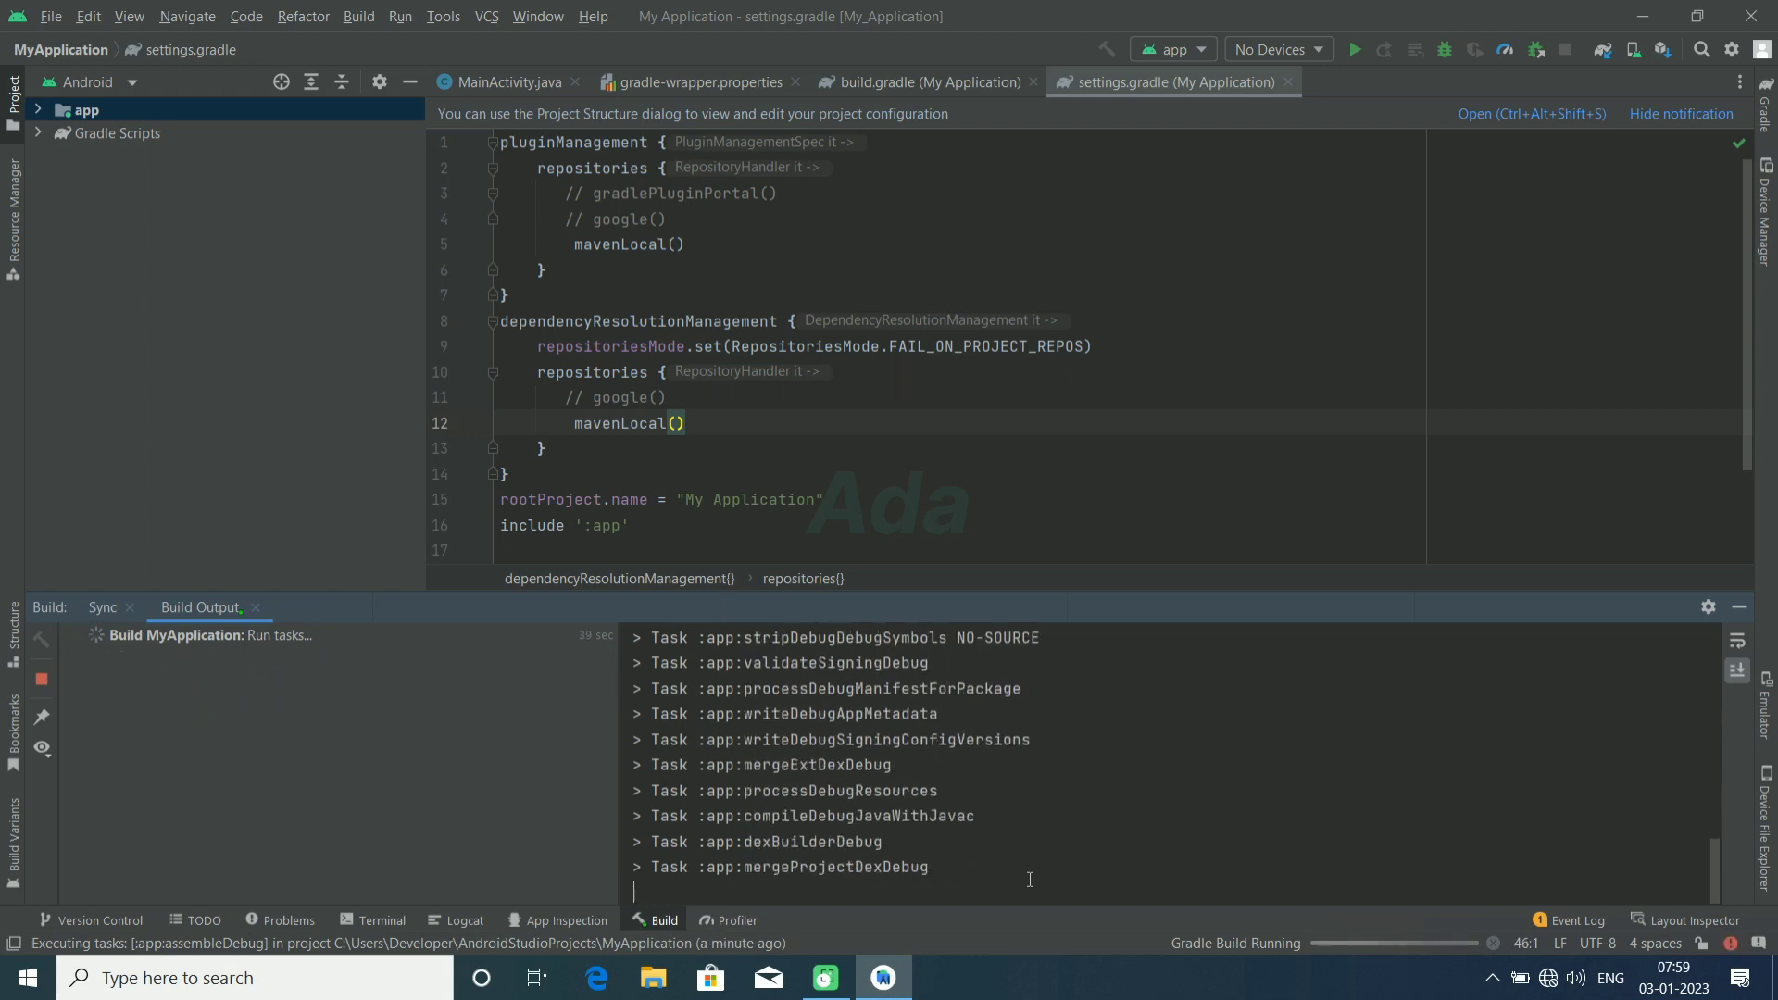
# Step: Create a virtual device from the 3.3" WQVGA phone definition with the R system image (API 30, x86) in portrait orientation
pyautogui.click(1631, 58)
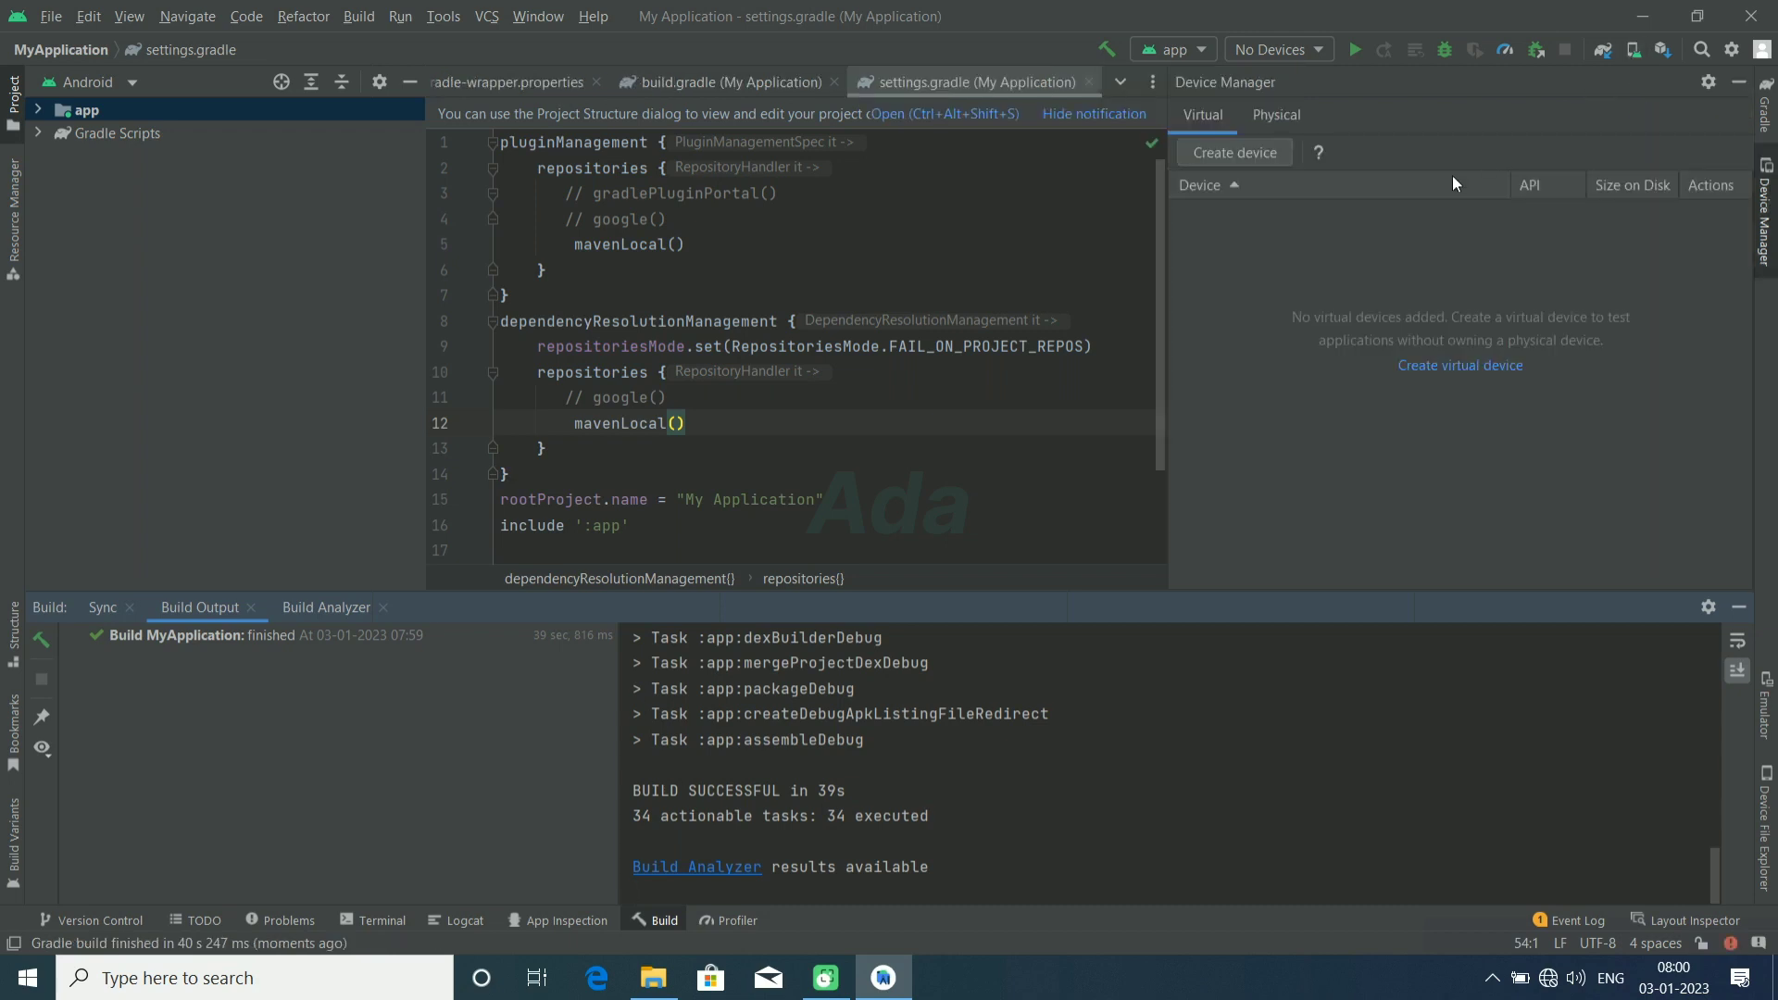
pyautogui.click(1263, 154)
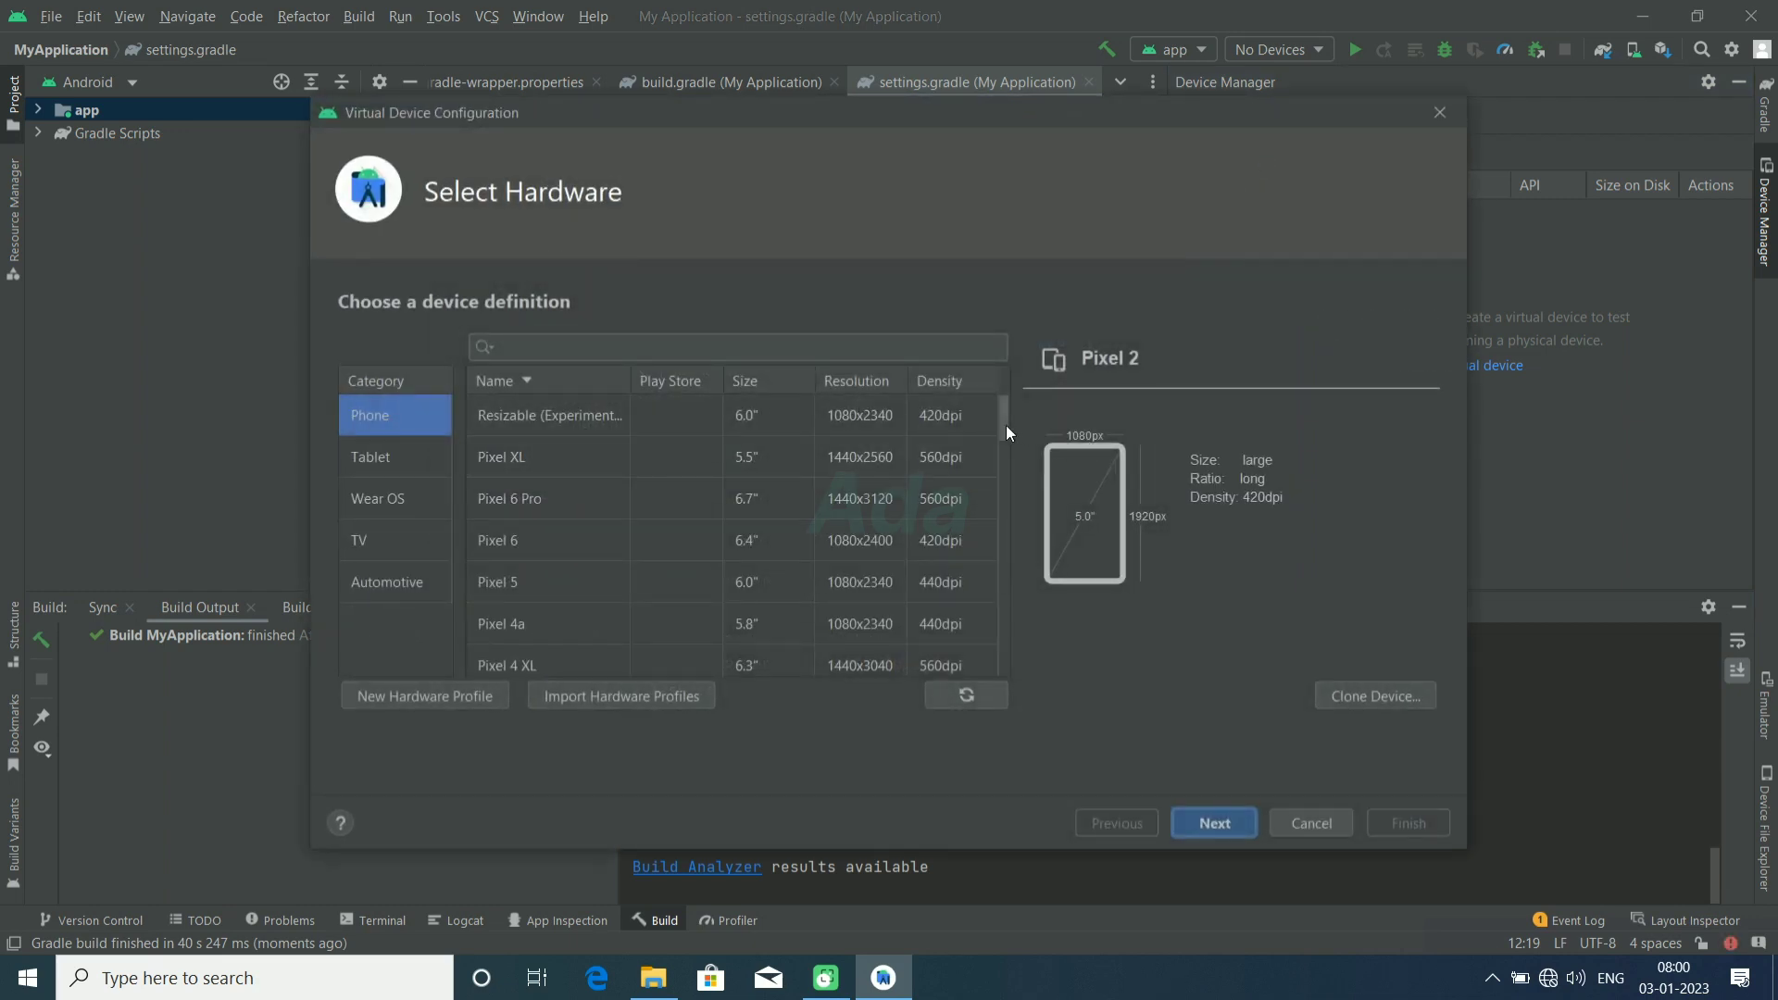
pyautogui.moveTo(1006, 425); pyautogui.dragTo(978, 637)
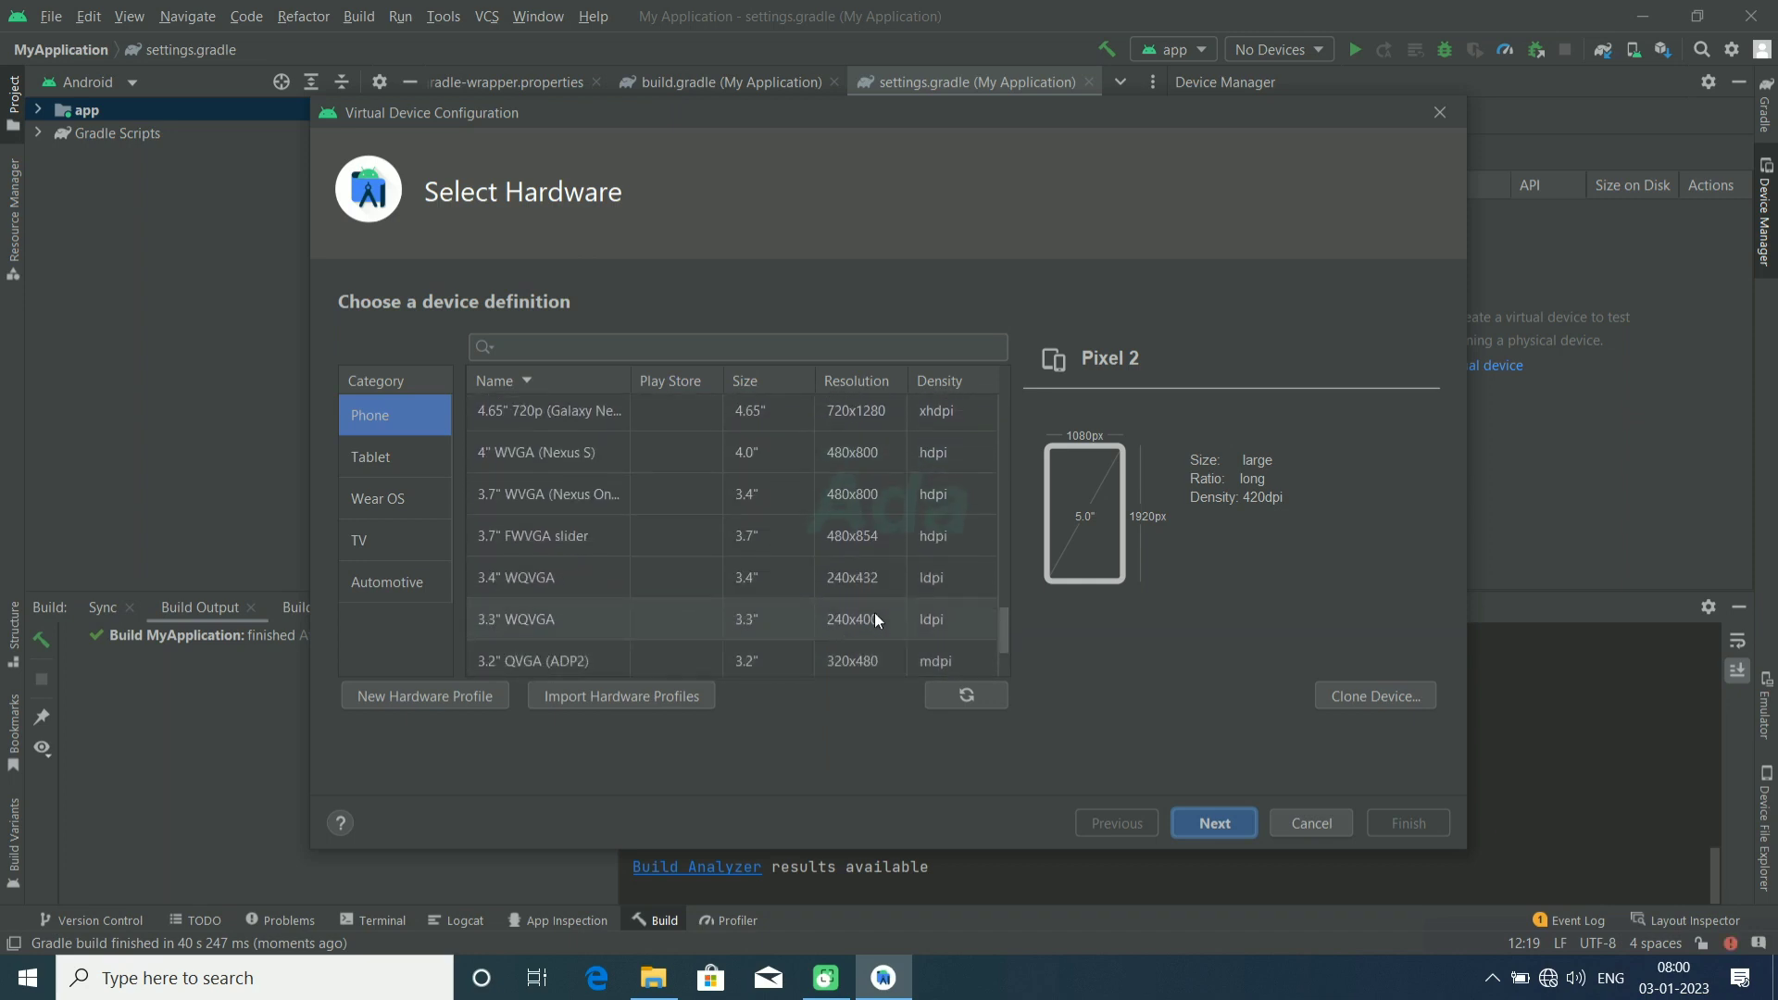
pyautogui.click(572, 618)
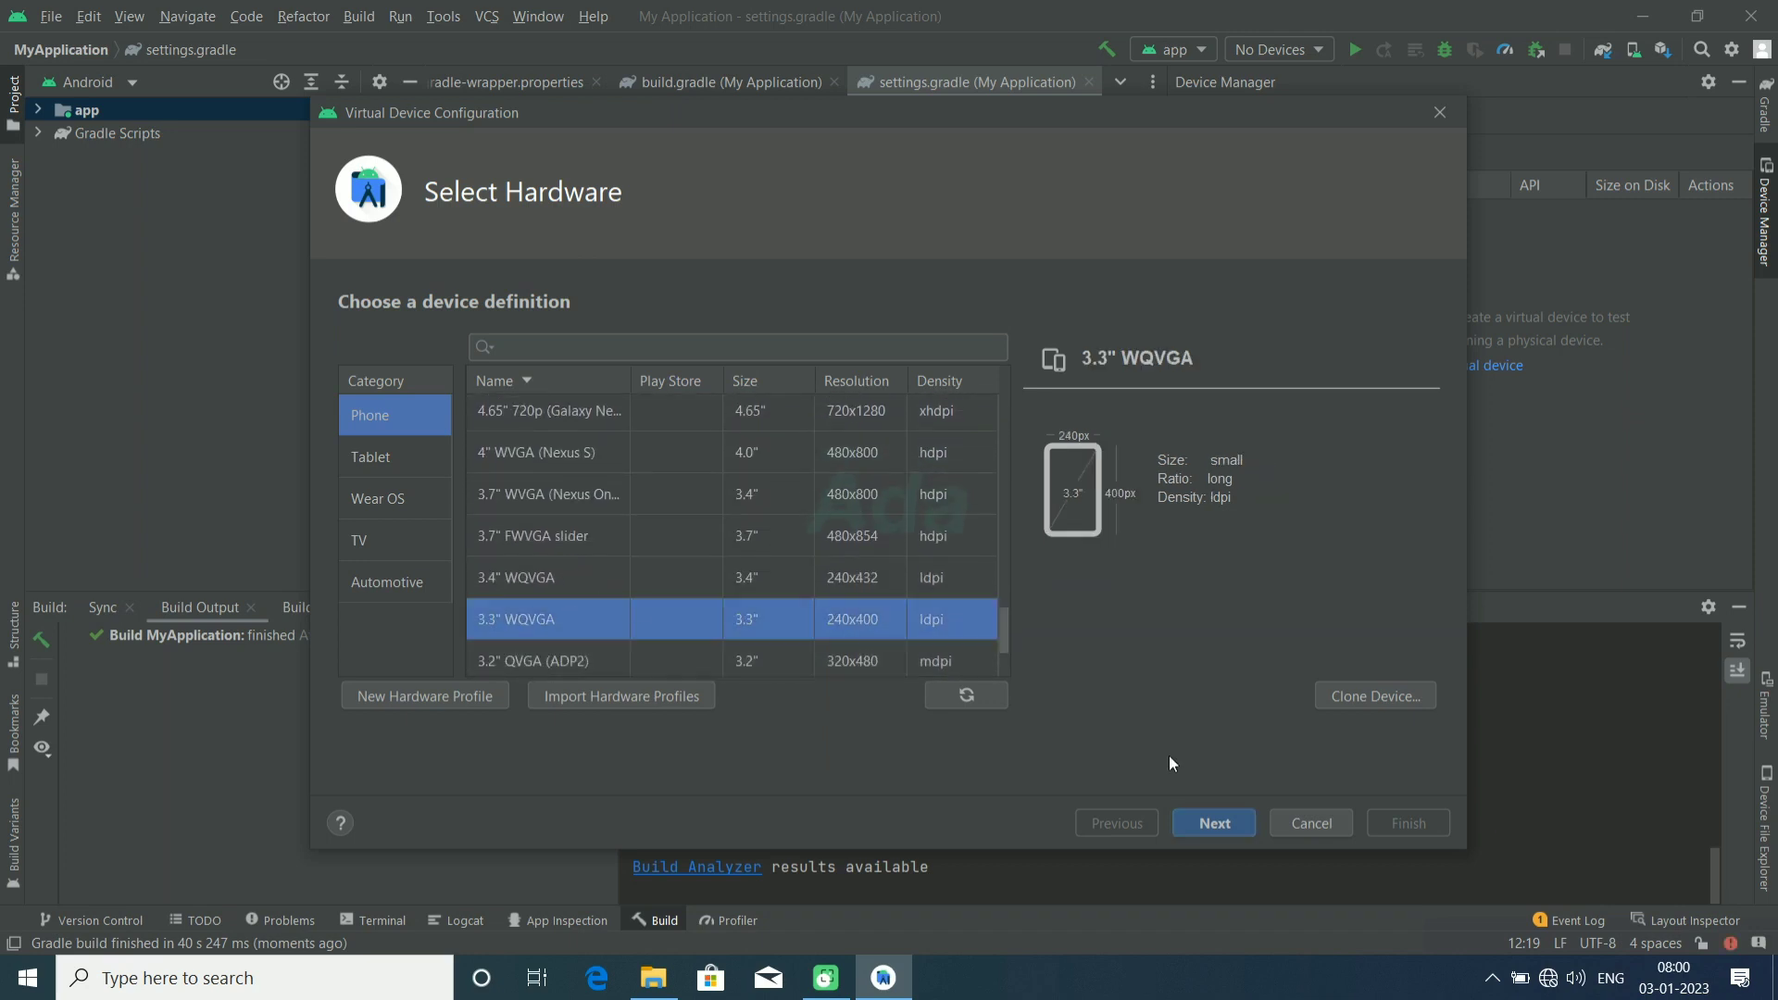
pyautogui.click(1207, 827)
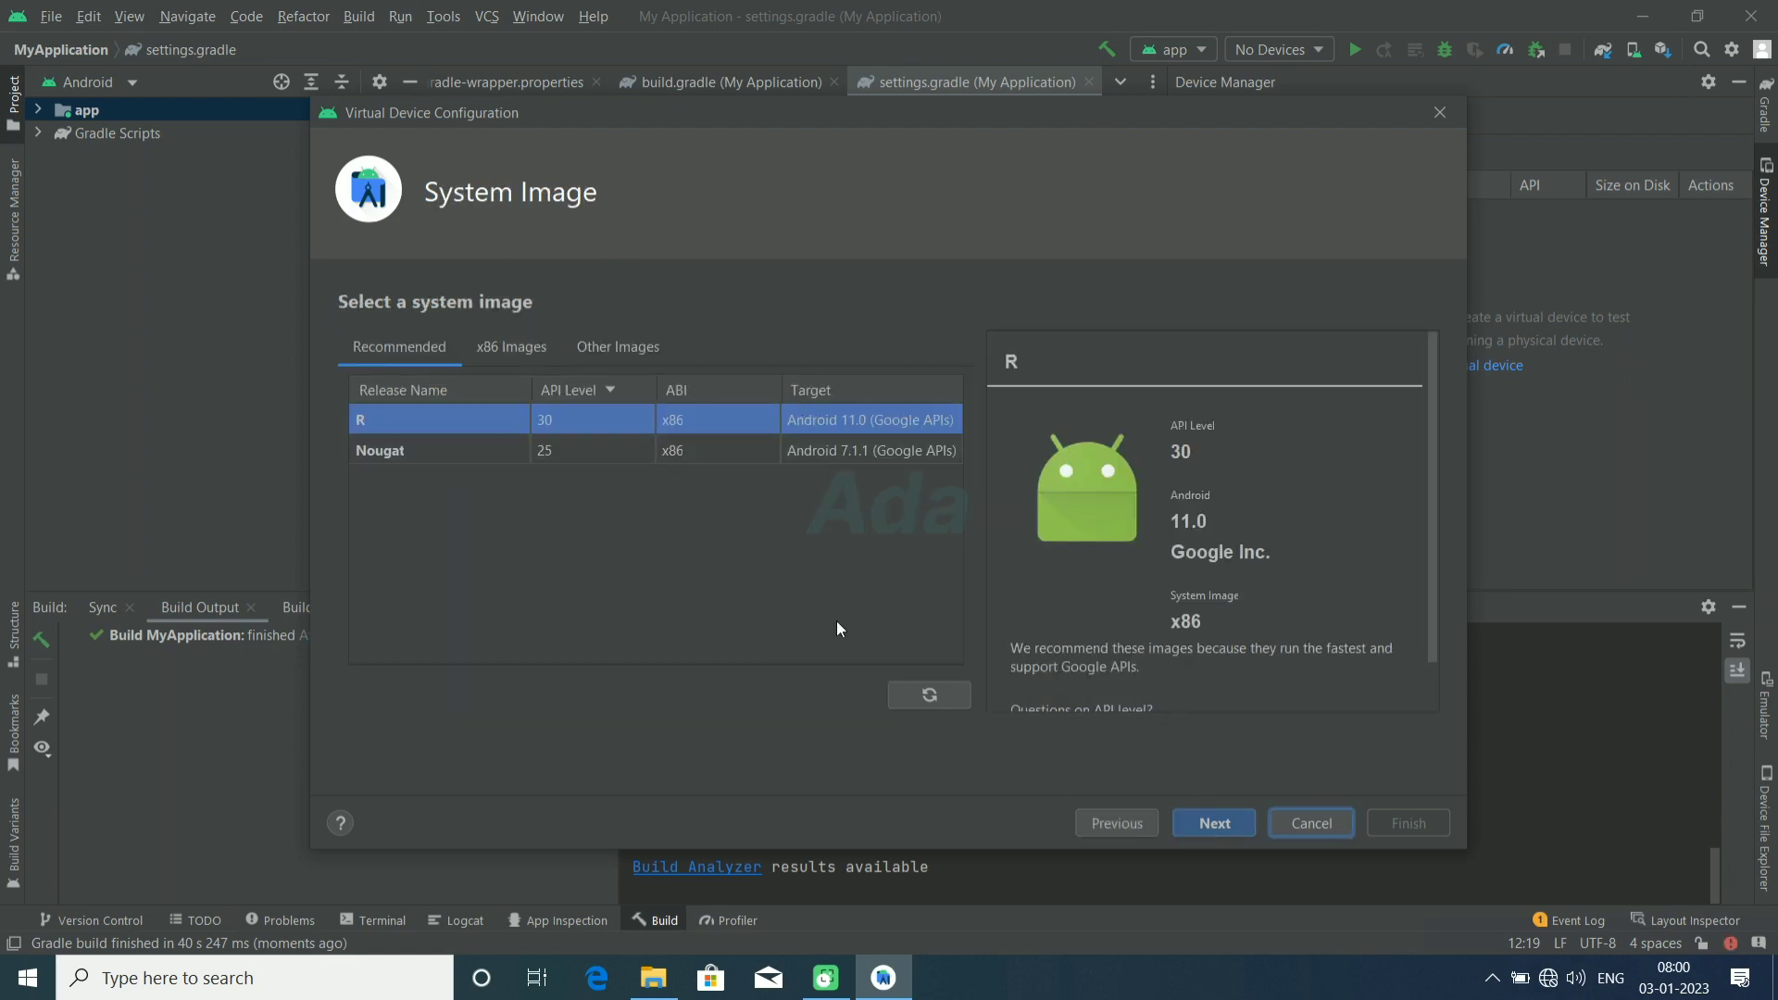
pyautogui.click(1206, 824)
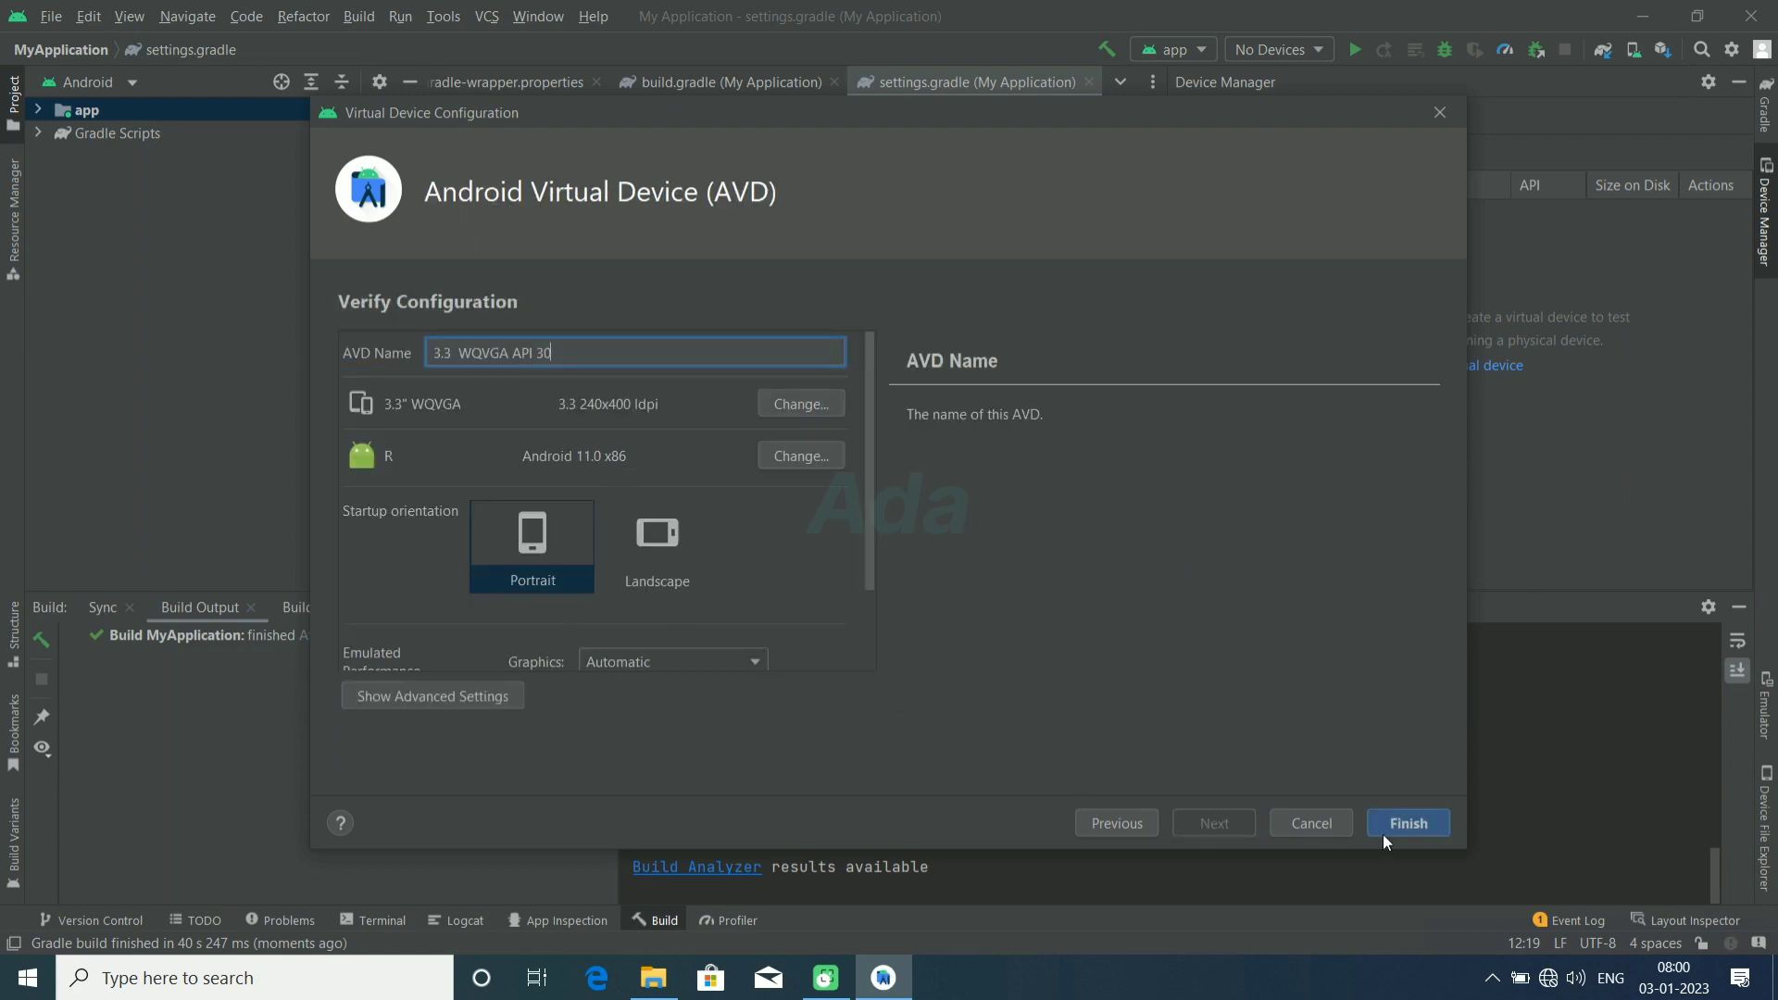
pyautogui.moveTo(871, 562); pyautogui.dragTo(871, 673)
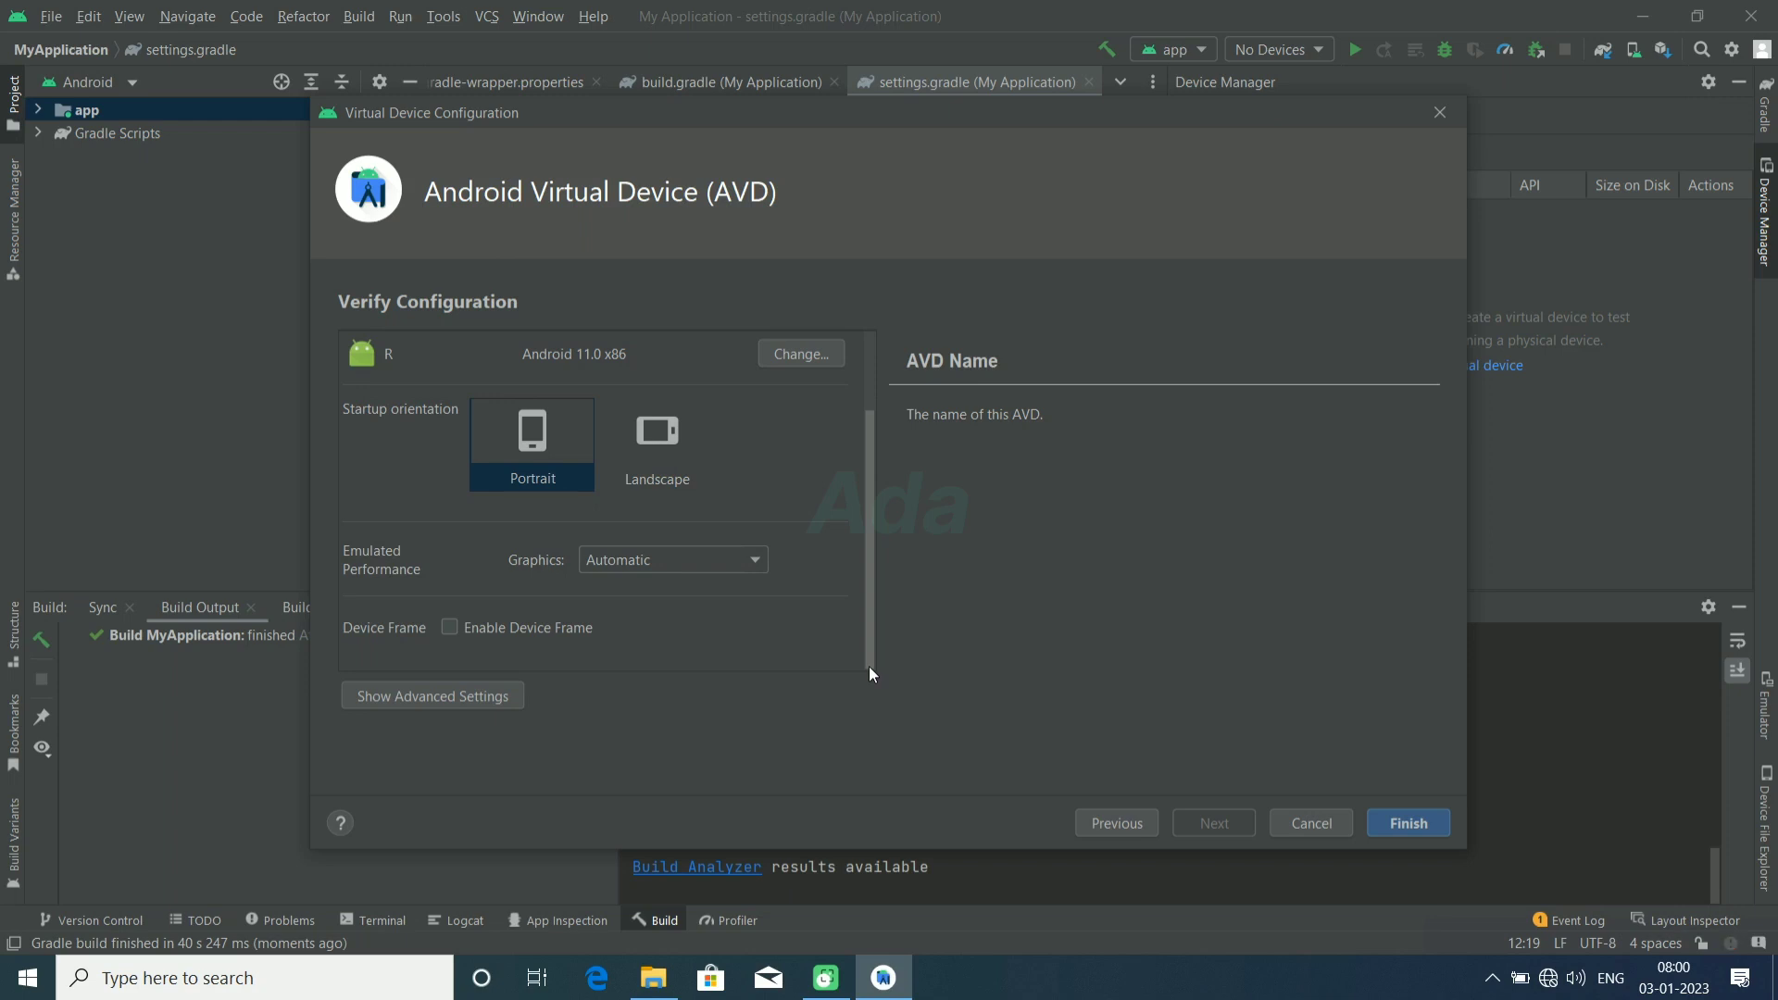
pyautogui.click(1397, 823)
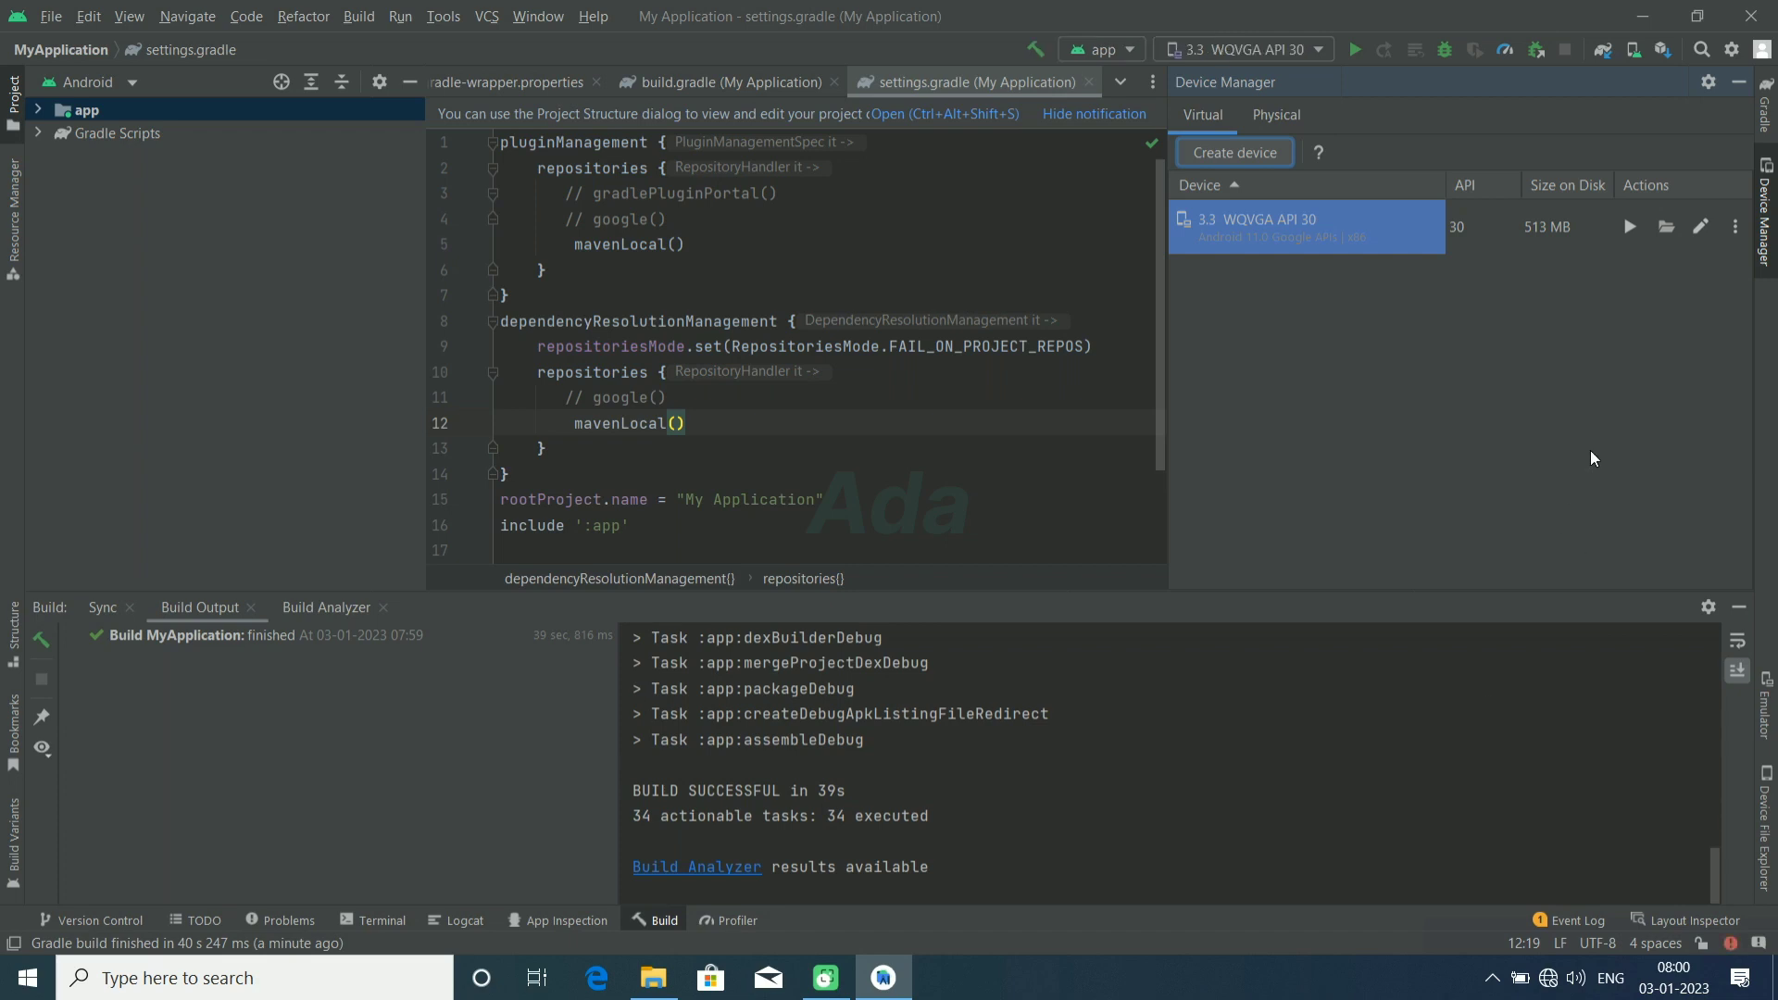
# Step: Hide the build output, launch the 3.3 WQVGA API 30 device in an enlarged emulator view, and run the app on it
pyautogui.click(1732, 608)
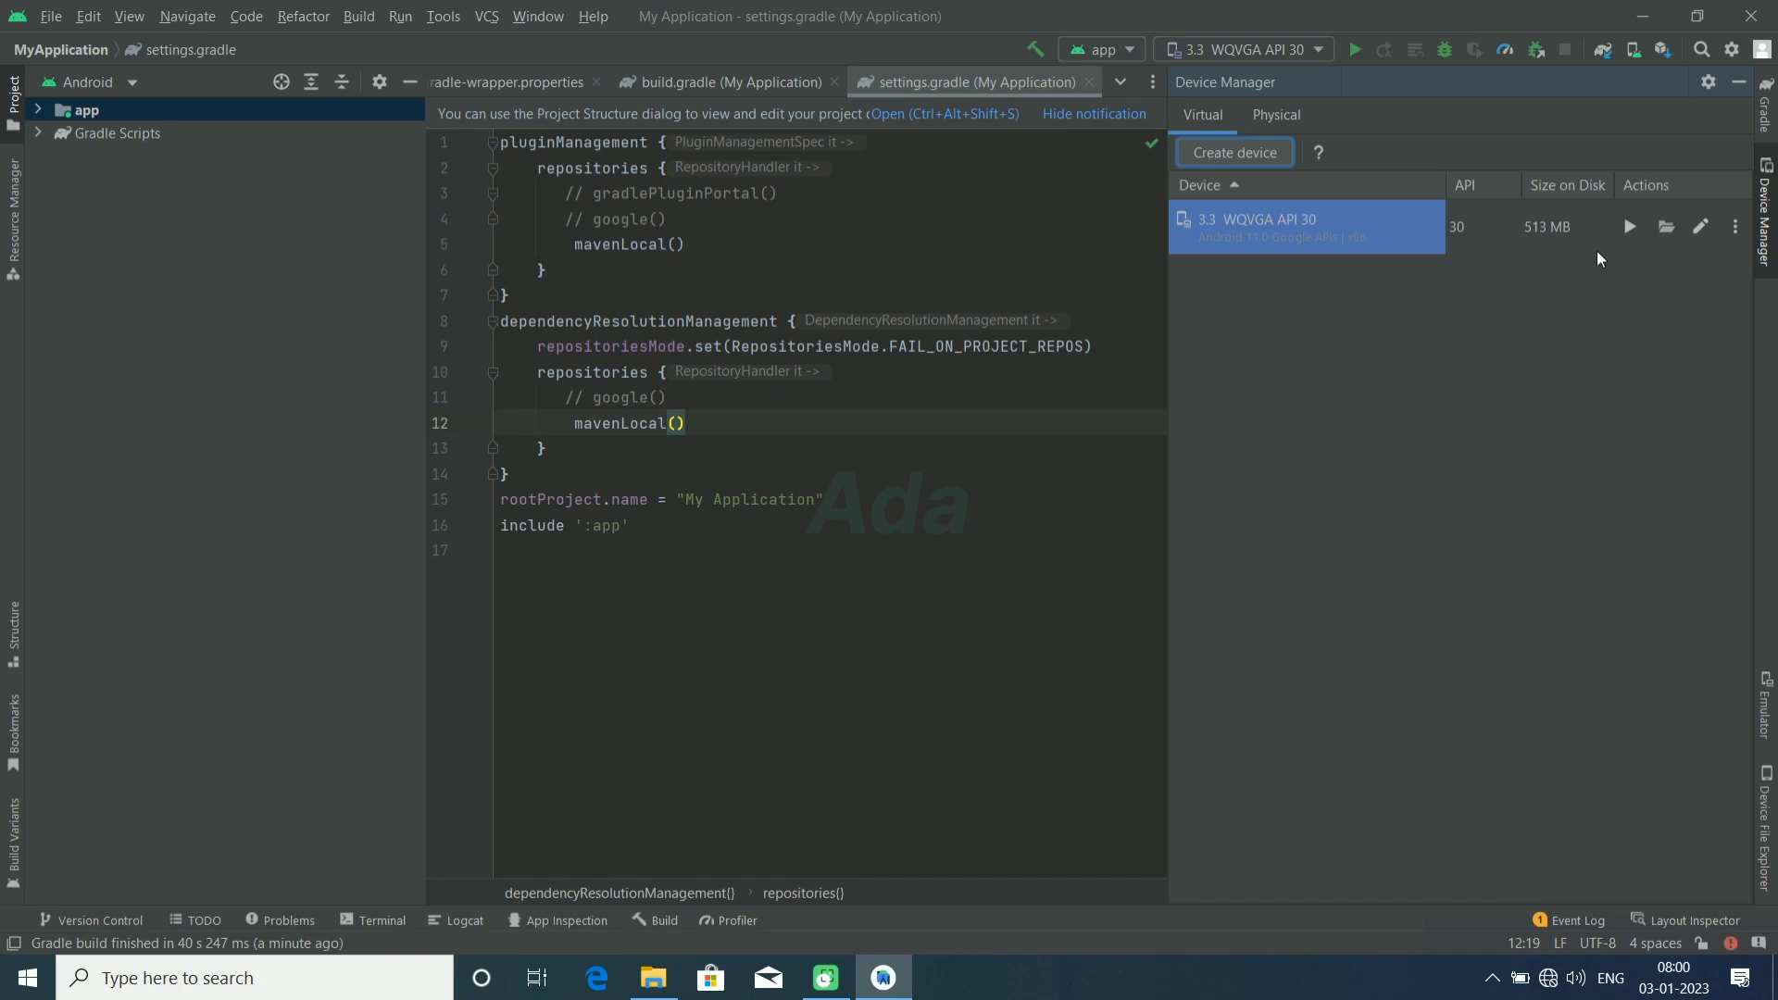
pyautogui.click(1632, 228)
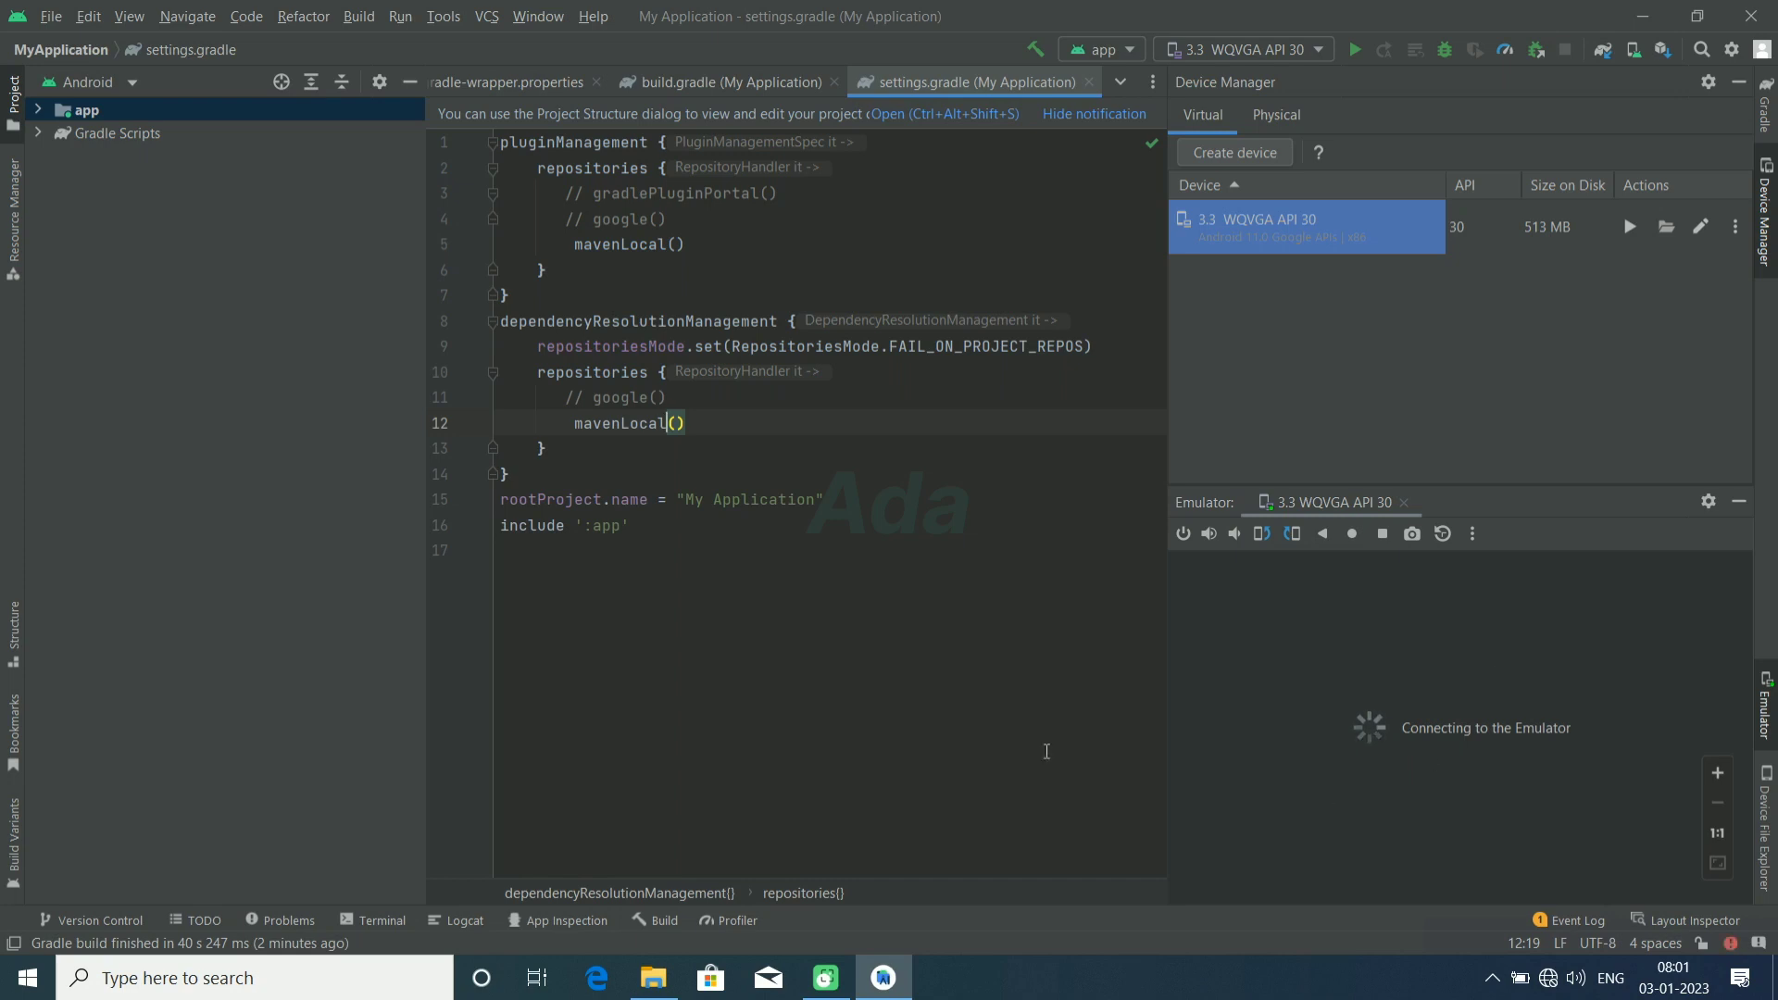
pyautogui.moveTo(1486, 483); pyautogui.dragTo(1434, 294)
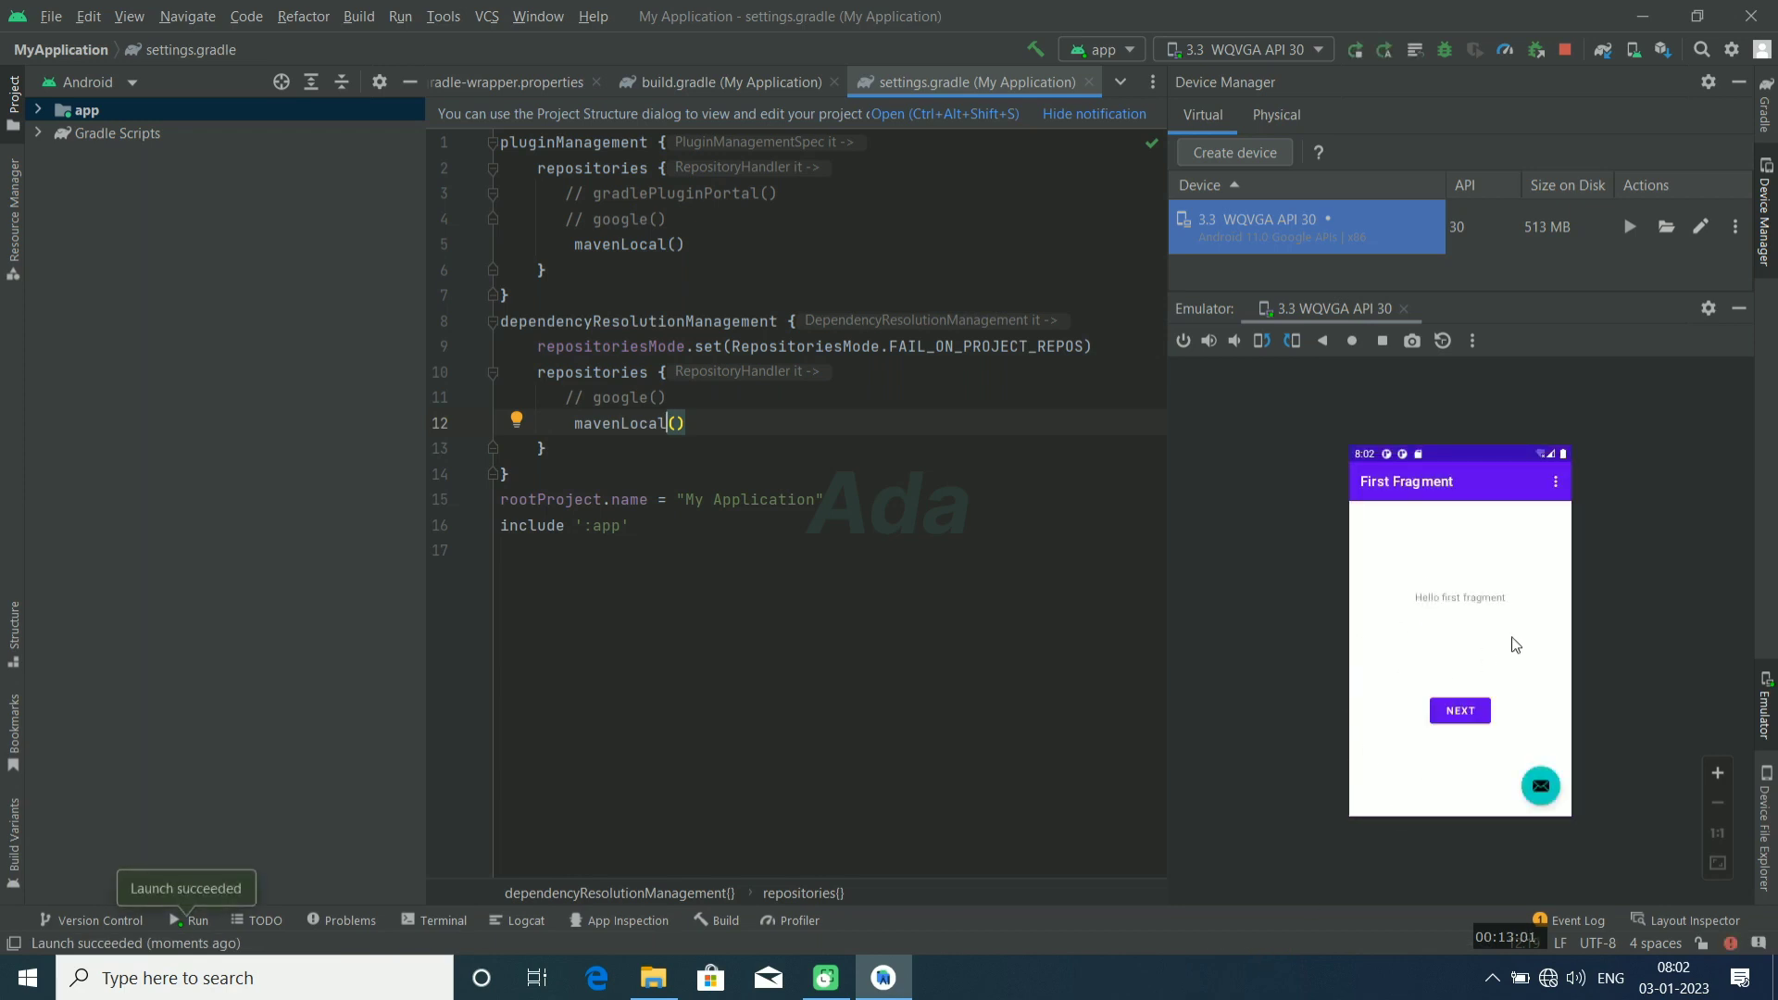
# Step: Test the running app by moving to the second fragment and back, and open its overflow menu
pyautogui.click(1474, 711)
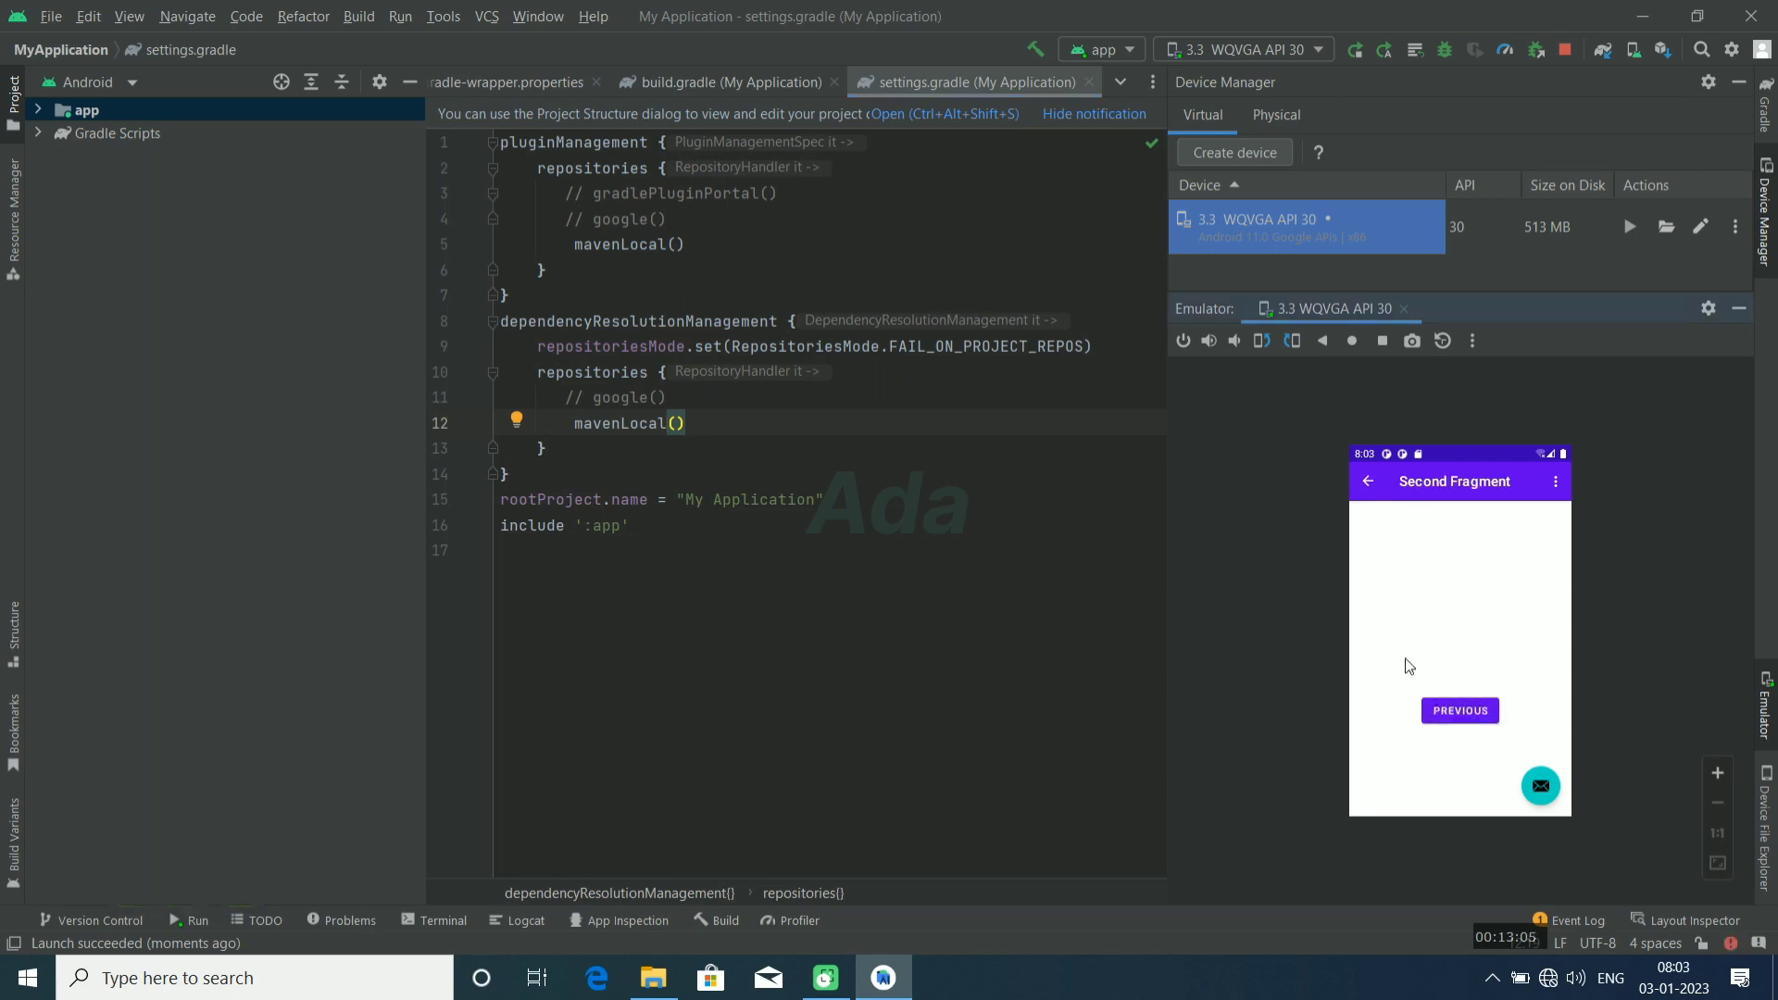
pyautogui.click(1465, 716)
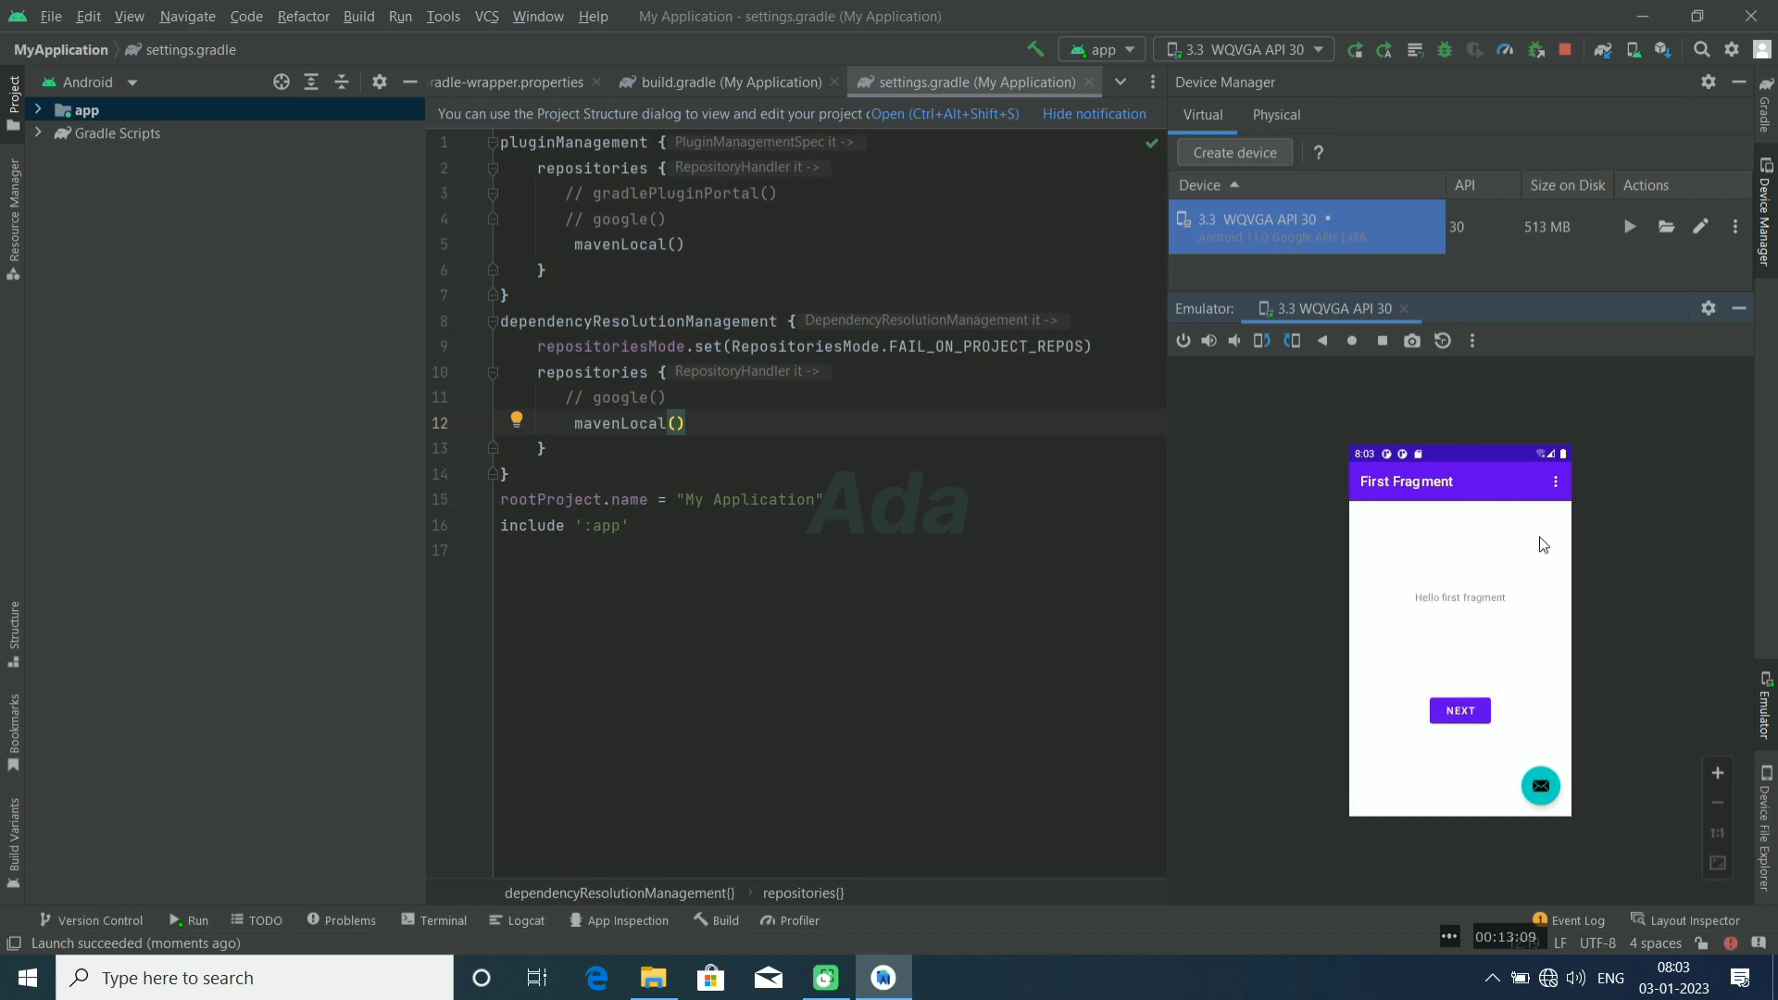
pyautogui.click(1556, 482)
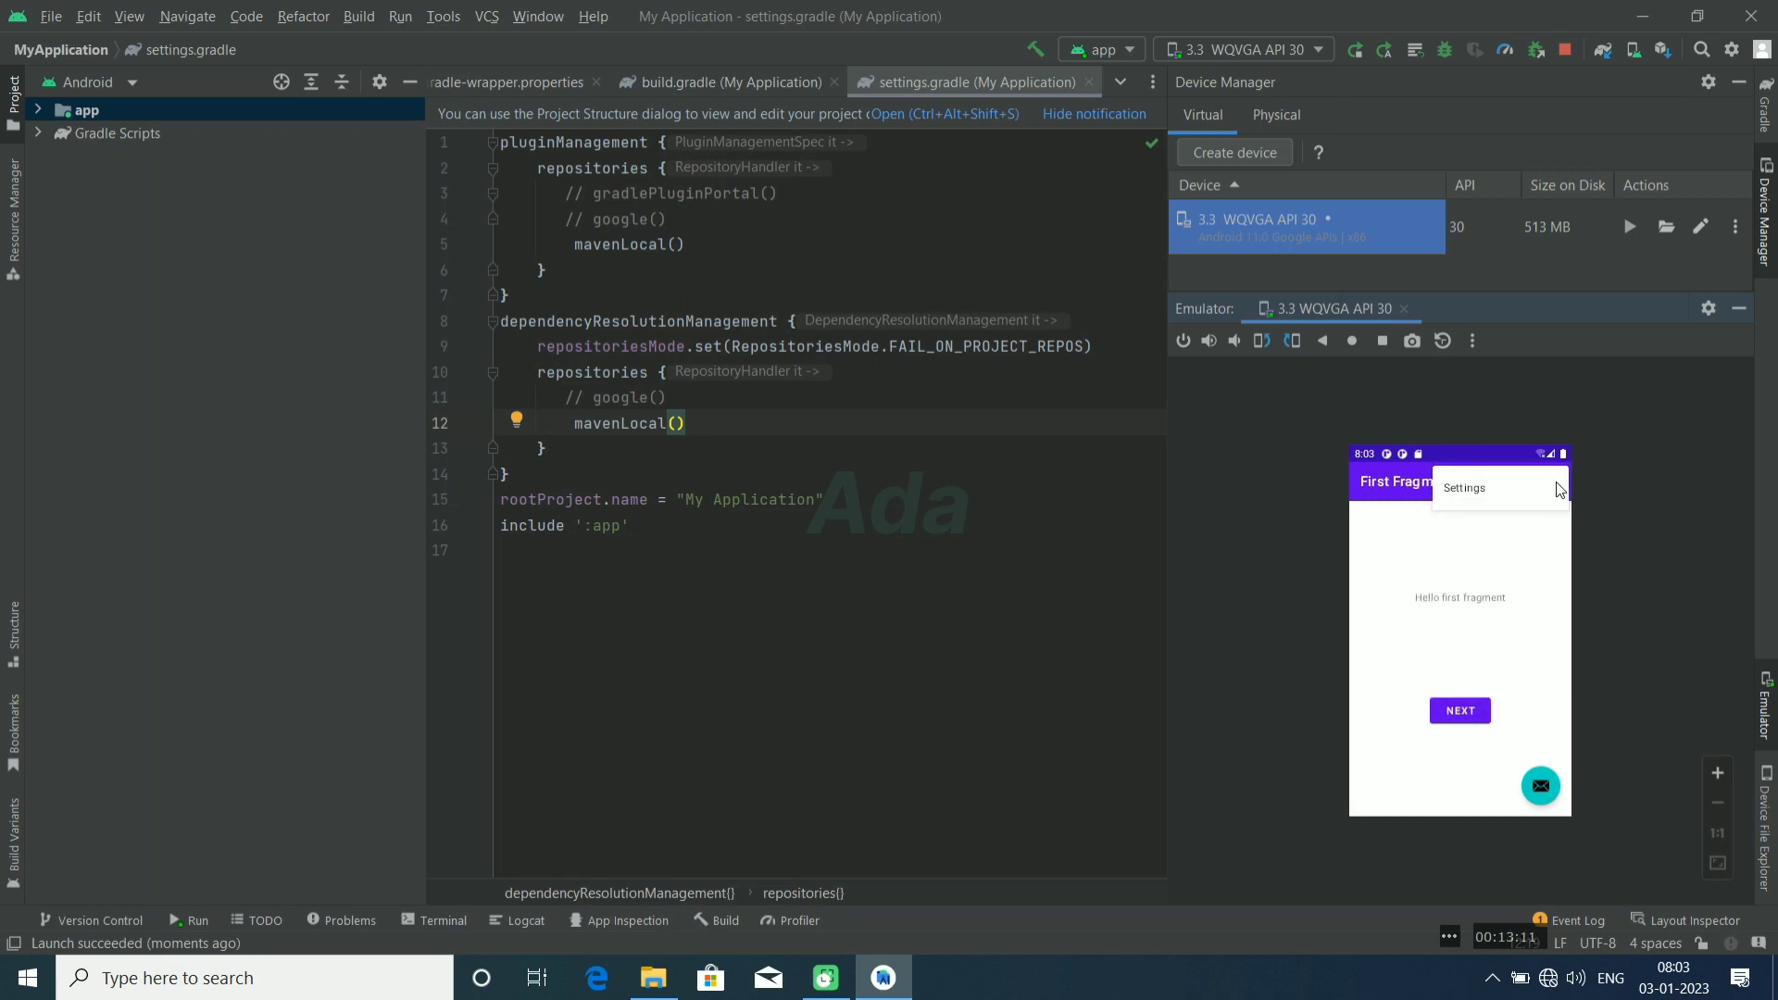